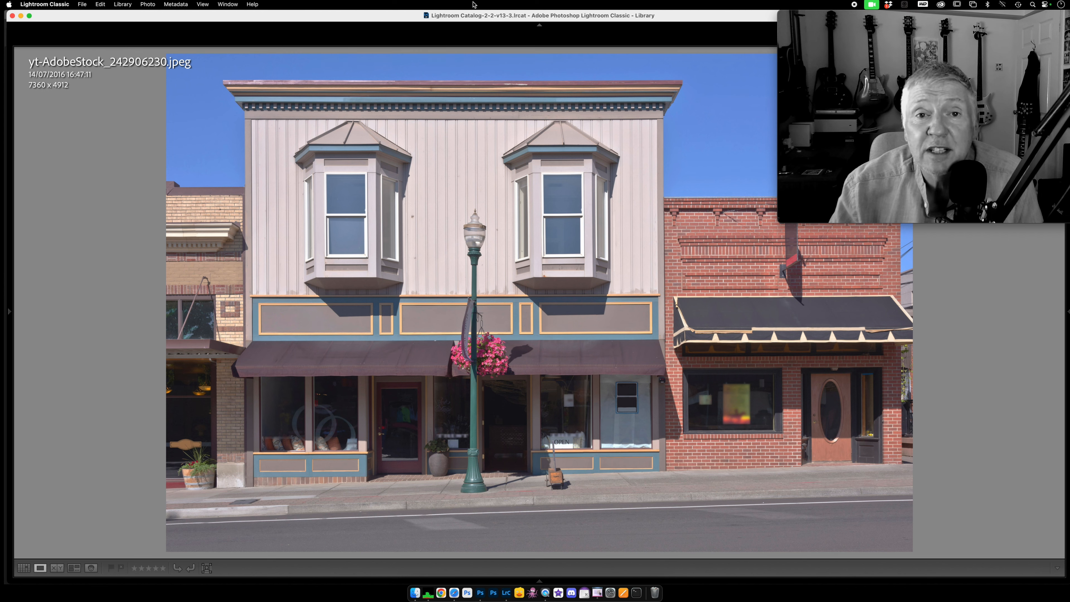
- Compare the original daylight storefront photo with its finished night version
key("Right")
key("Right")
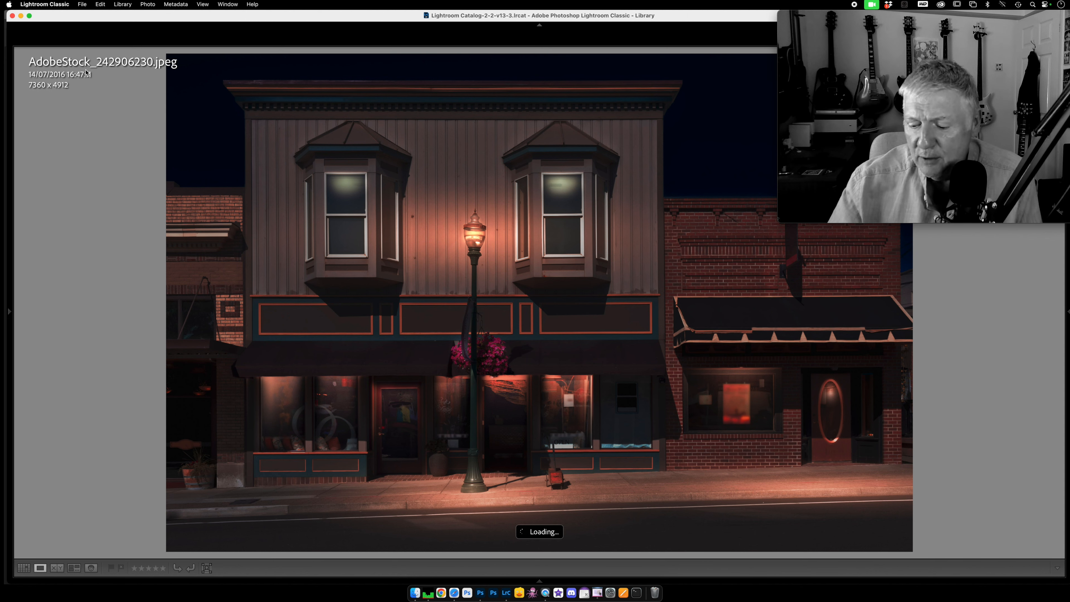
key("Right")
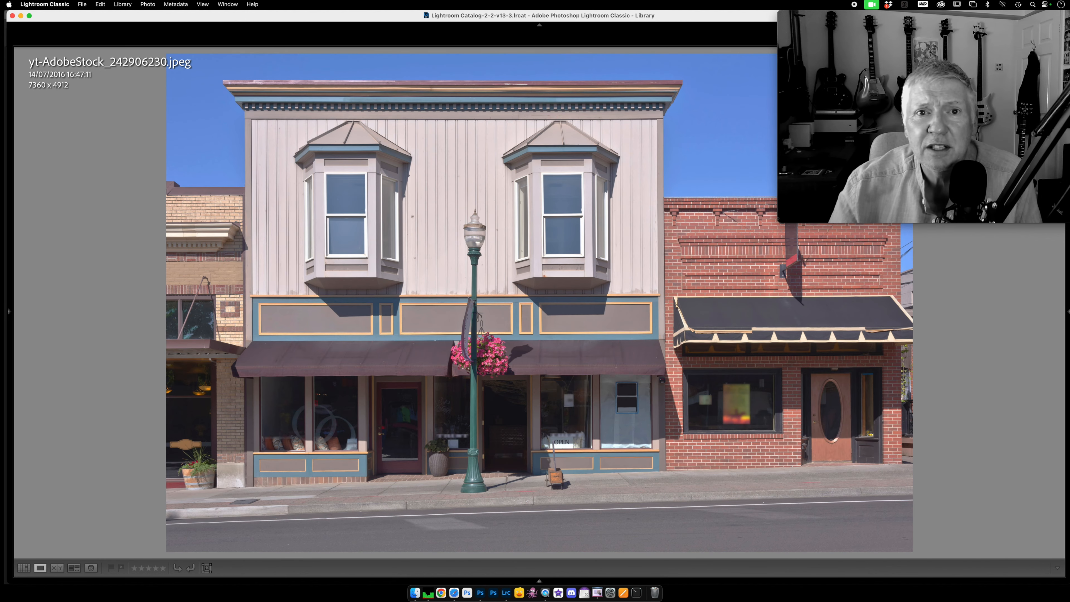
key("Left")
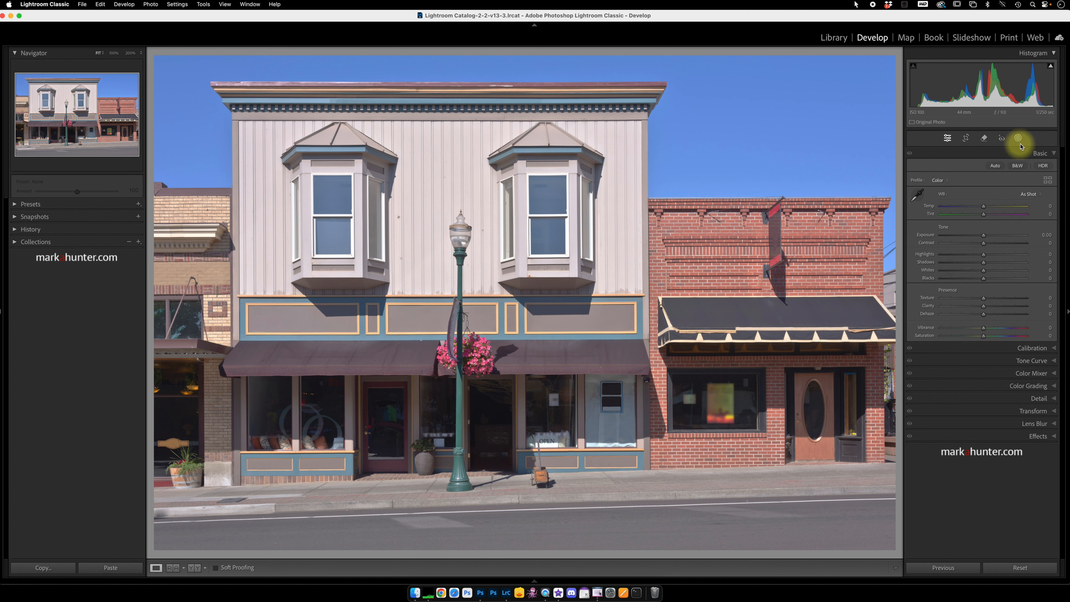
- Examine where the masking tools are in Lightroom Classic, Adobe Camera Raw and Lightroom, using the comparison images
left_click(1019, 139)
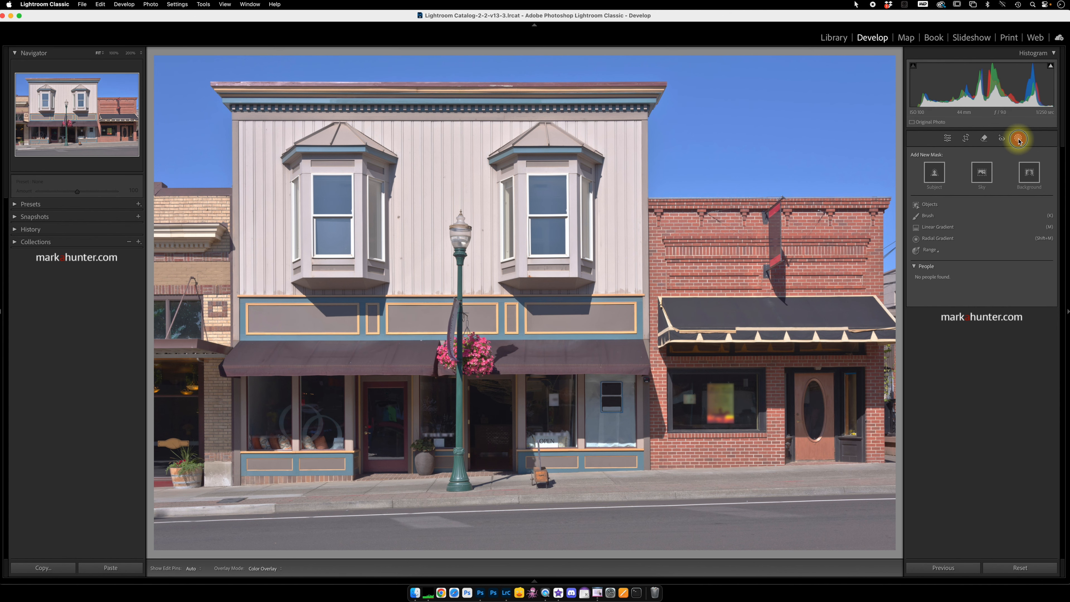
left_click(1019, 139)
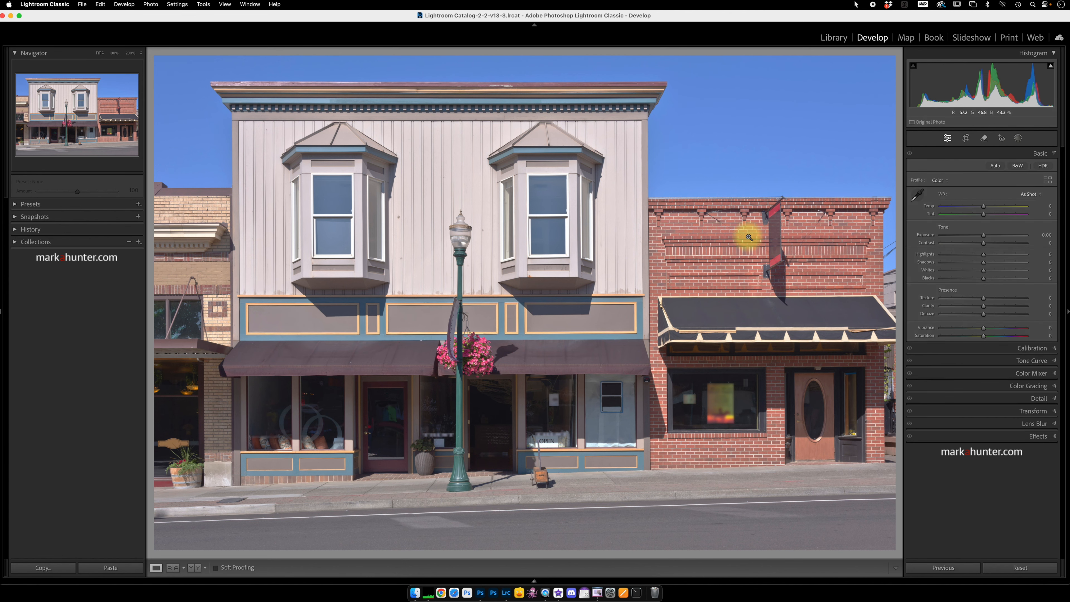
key("Right")
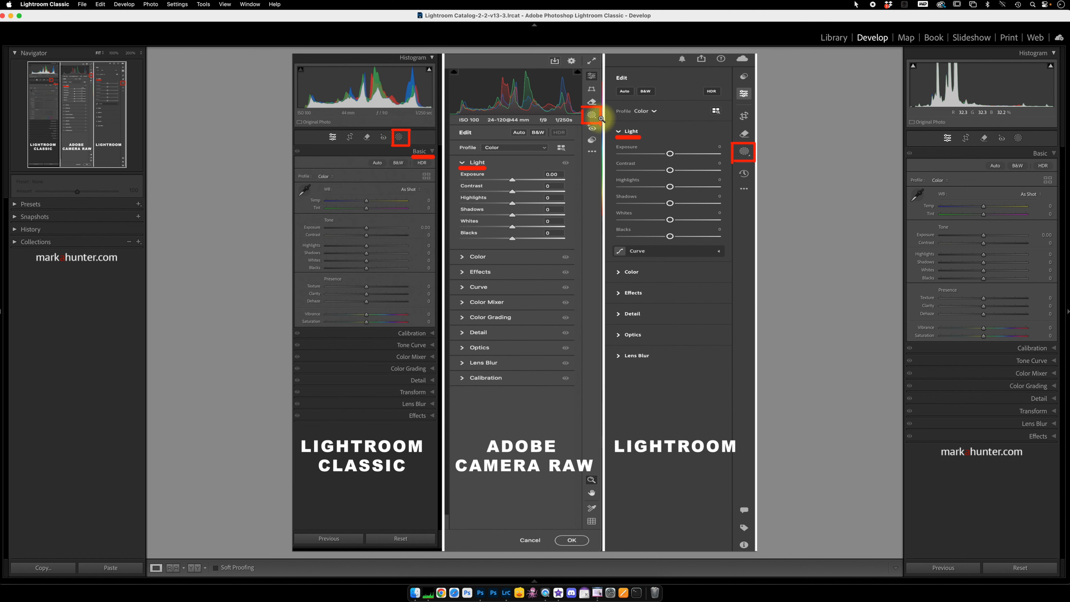
key("Right")
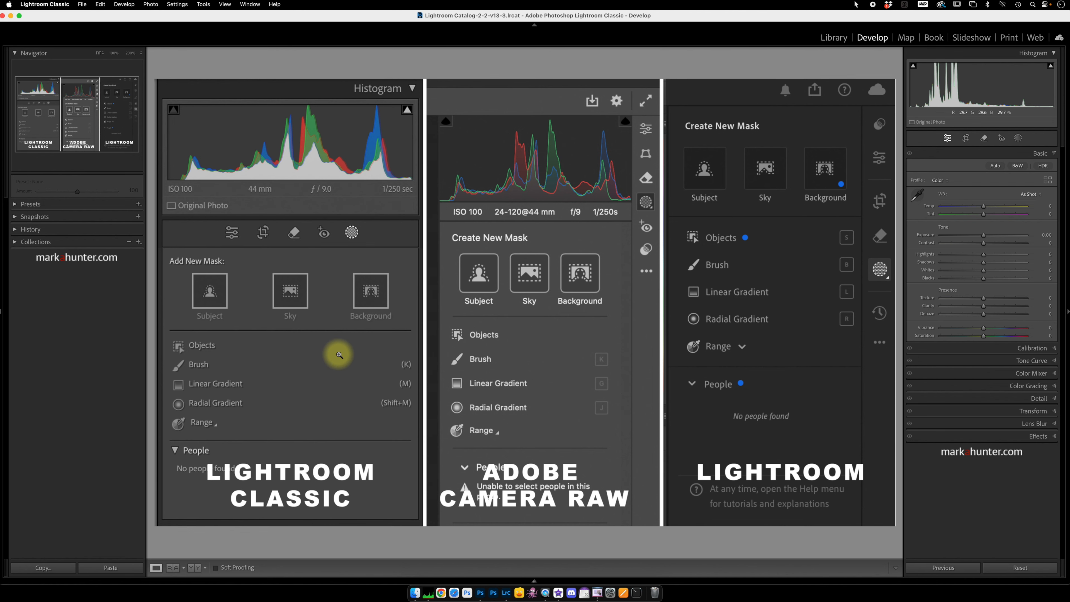
key("Right")
key("Right")
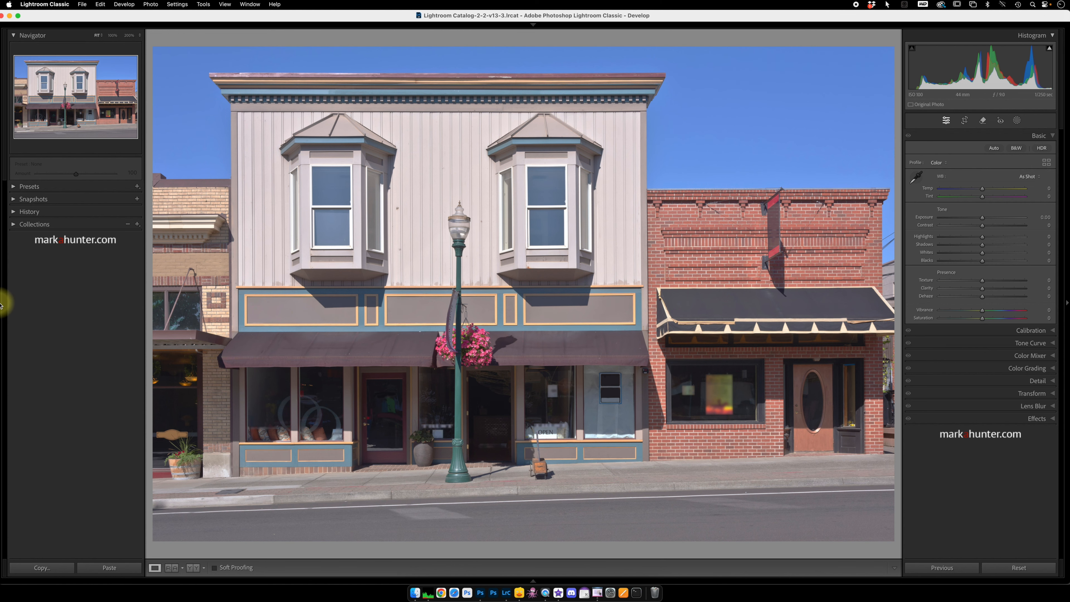
- Enlarge the photo's working area and lower the global exposure to -2.75 and blacks to -43
left_click(1, 303)
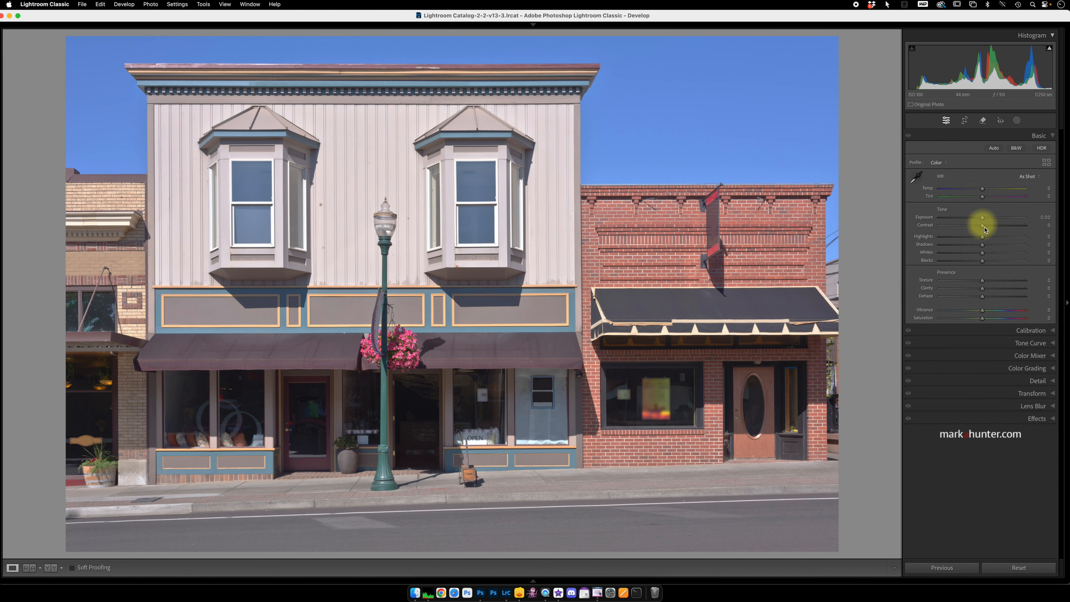
left_click_drag(982, 220, 958, 221)
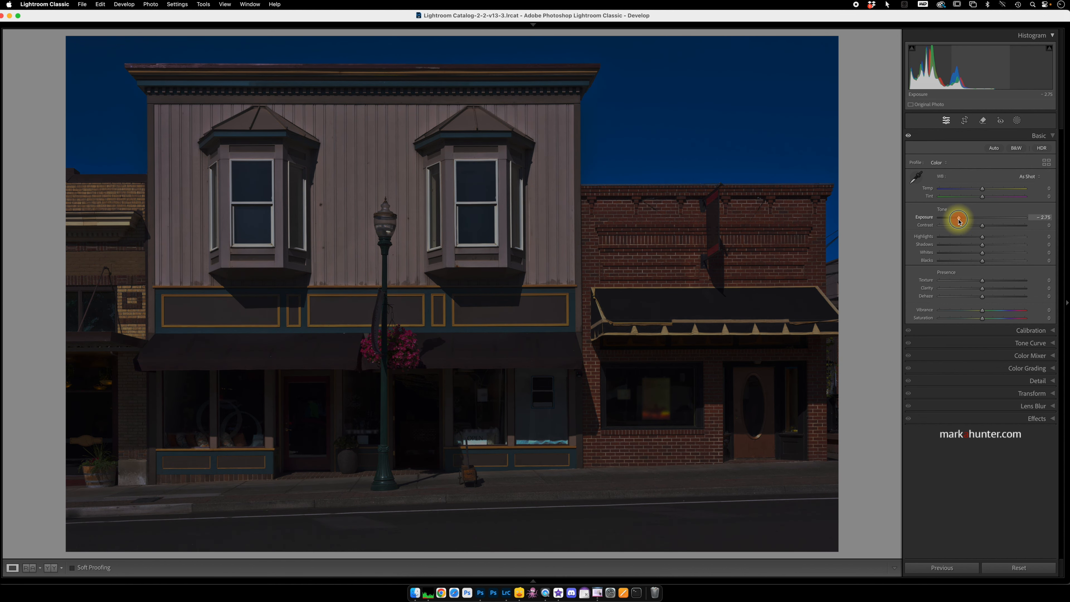
left_click_drag(982, 261, 968, 262)
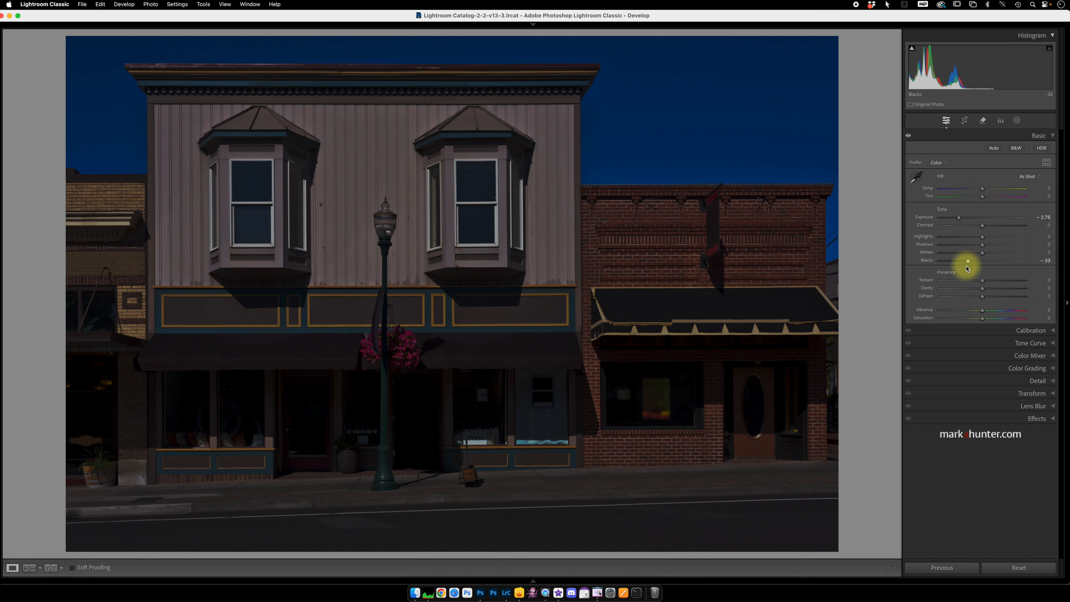
left_click_drag(968, 262, 964, 261)
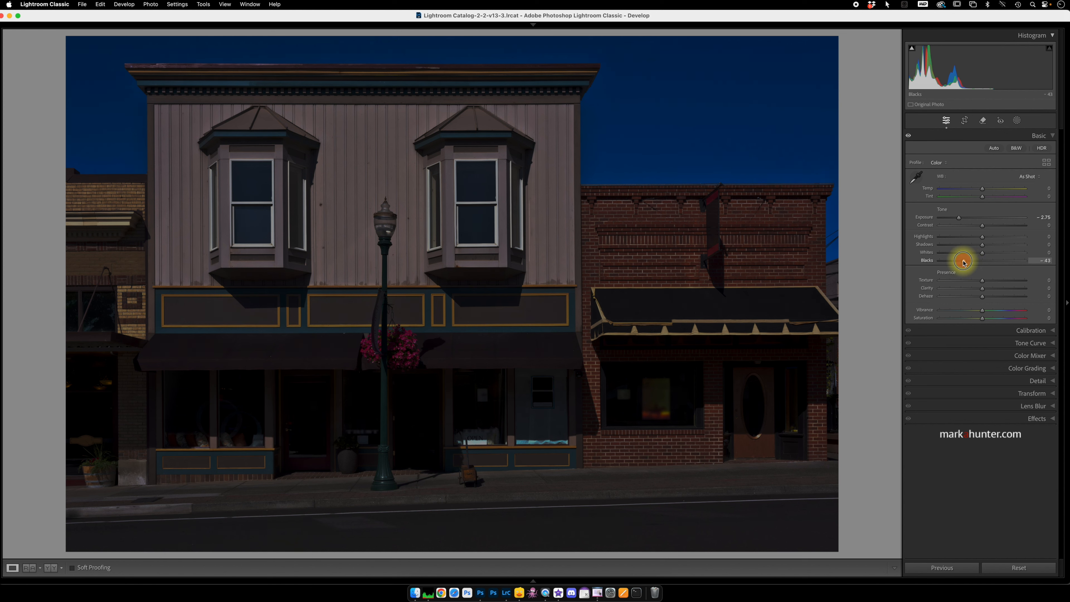
- Shape the tone curve with a shadow point at input 66, output 55 and an upper point at about 176, 174
left_click(1053, 344)
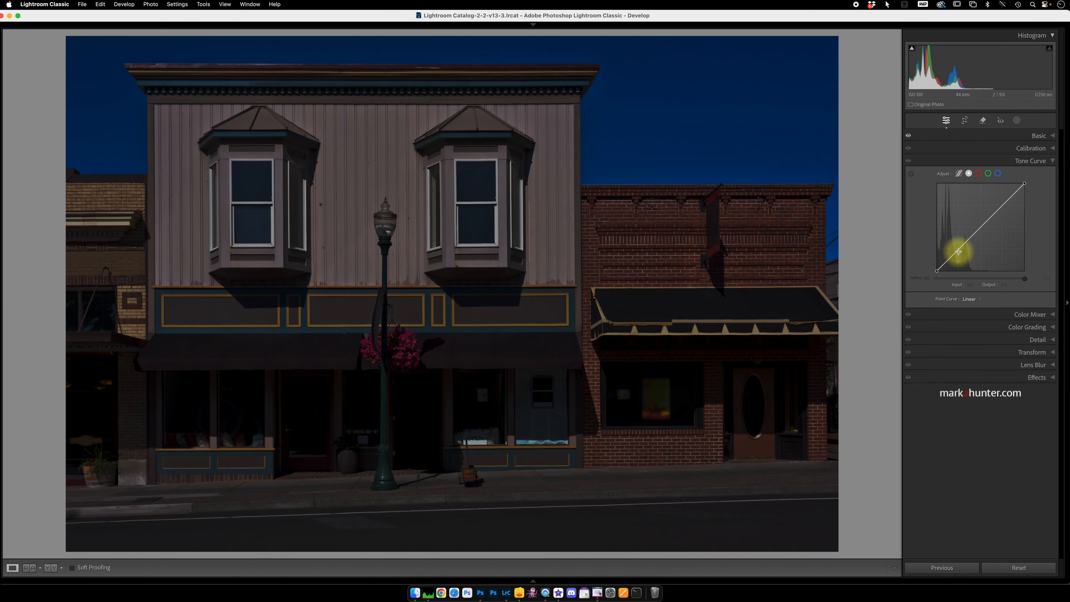
left_click(958, 251)
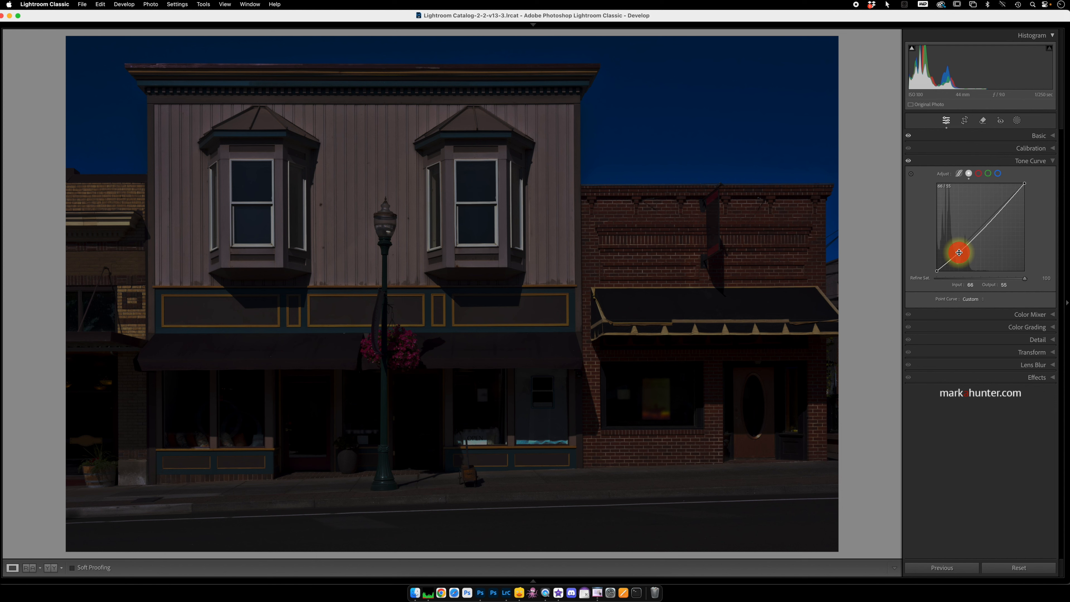
left_click(999, 212)
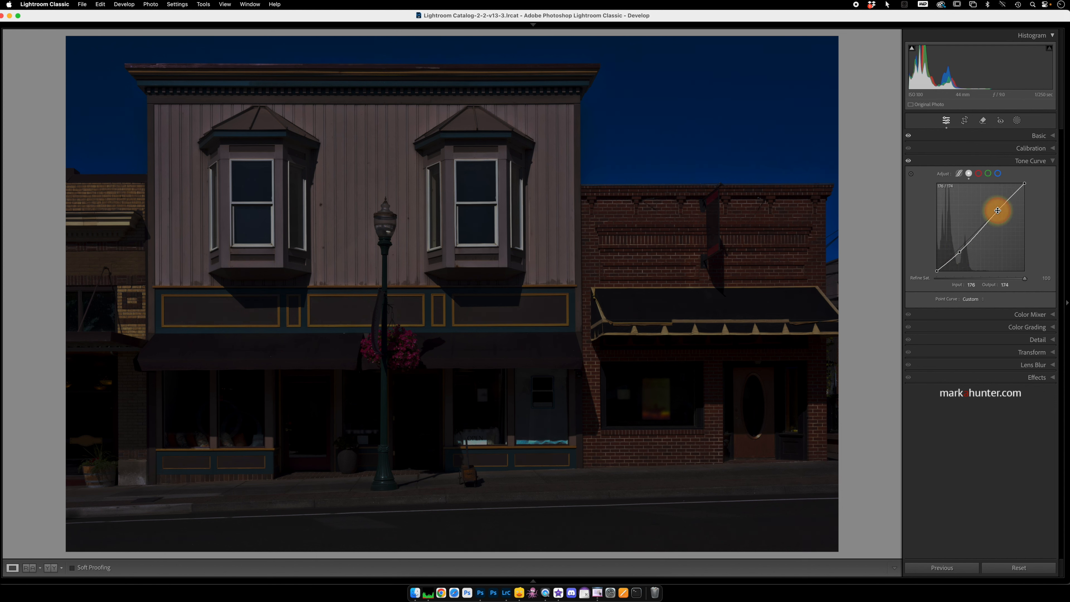
left_click(1054, 162)
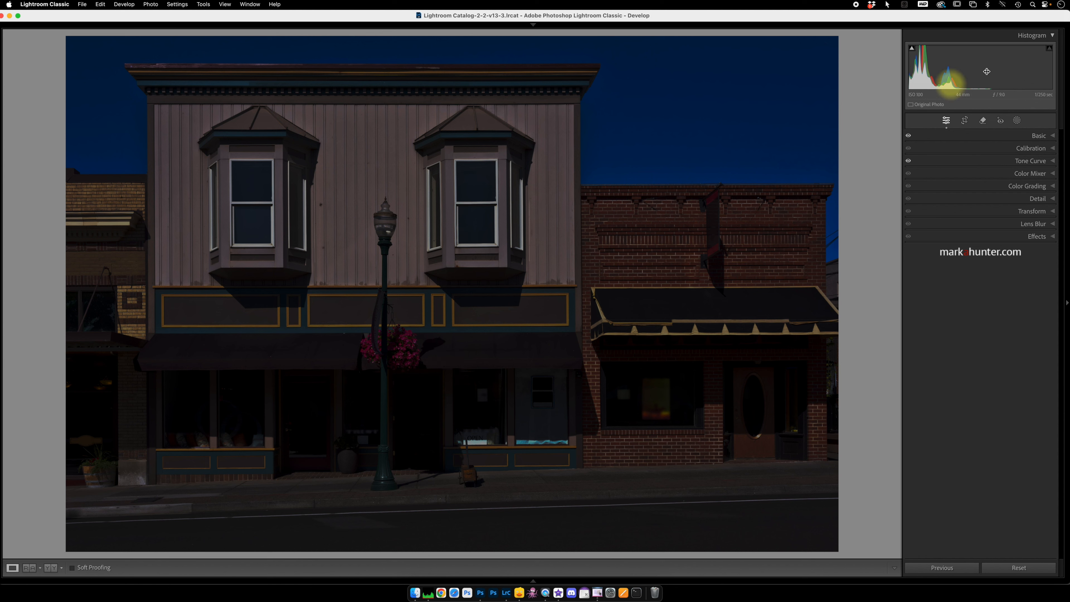
- Create an object mask on the shop window just left of the lamppost and raise its exposure to 4.00
left_click(1017, 121)
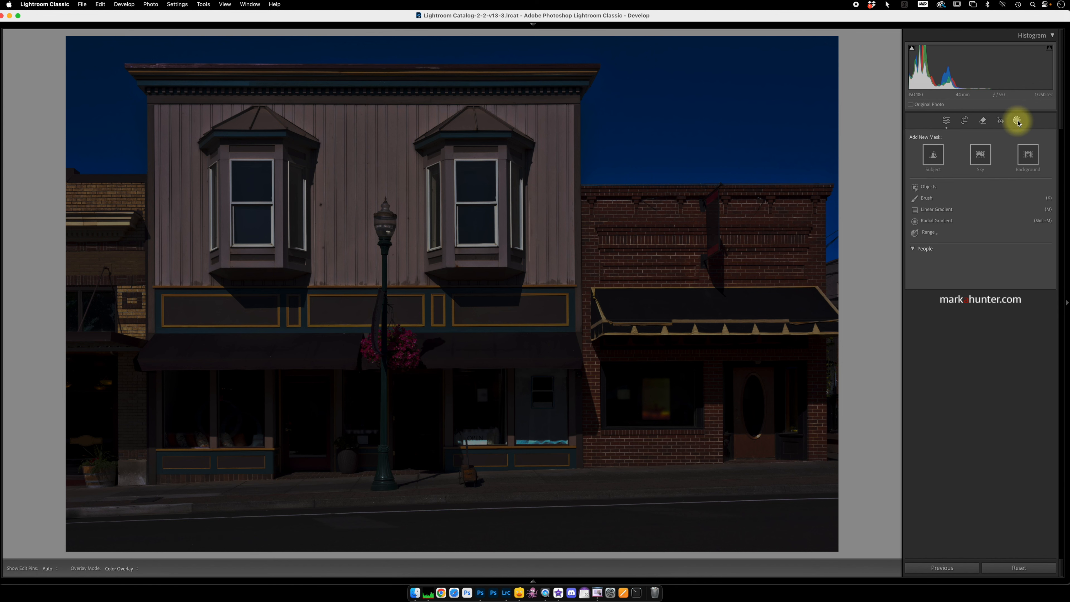
left_click(932, 189)
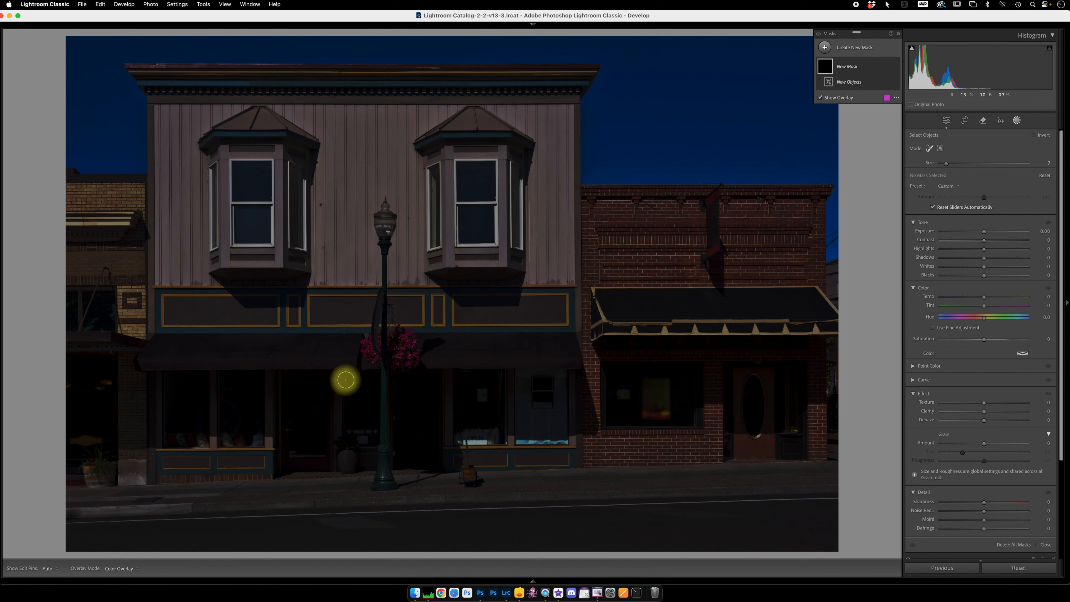
mouse_move(343, 378)
left_mouse_down()
mouse_move(344, 435)
mouse_move(378, 435)
mouse_move(375, 379)
mouse_move(348, 374)
left_mouse_up()
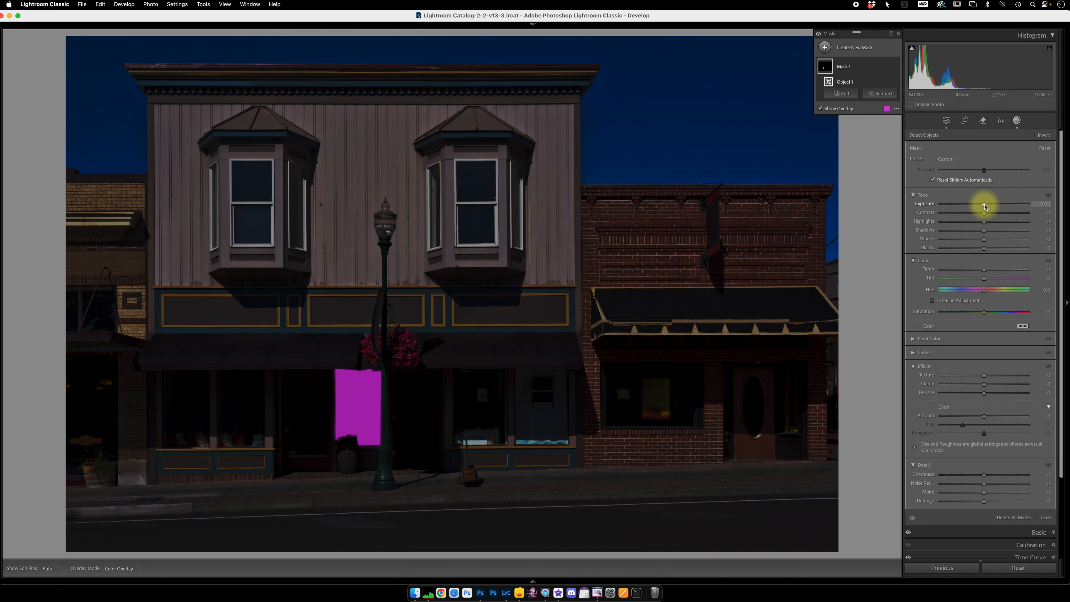
left_click_drag(984, 205, 1031, 202)
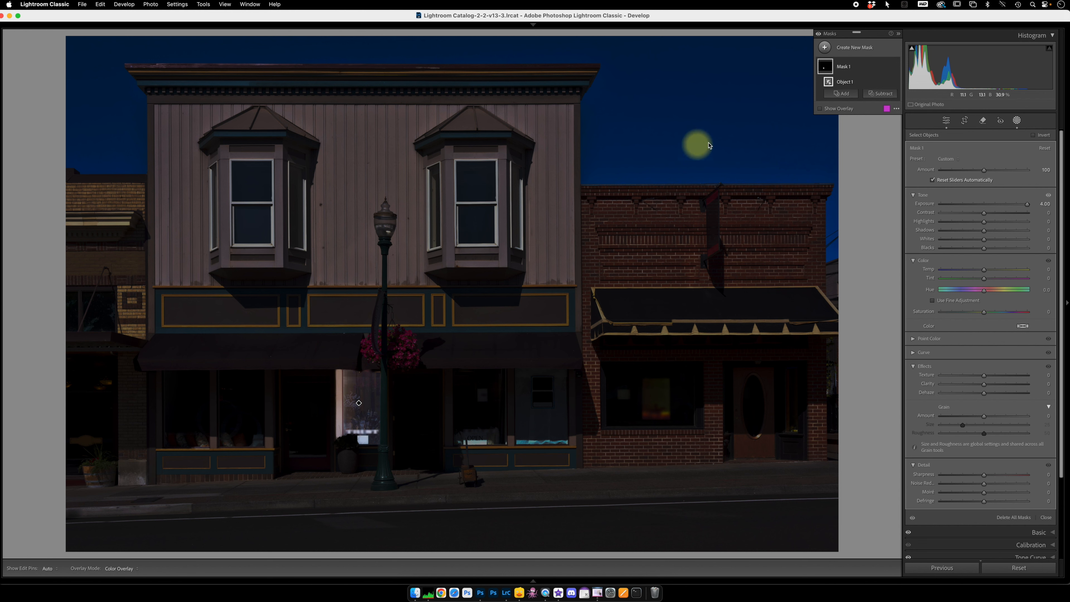
- Subtract the overly bright window frame from the object mask with a brush
left_click(883, 94)
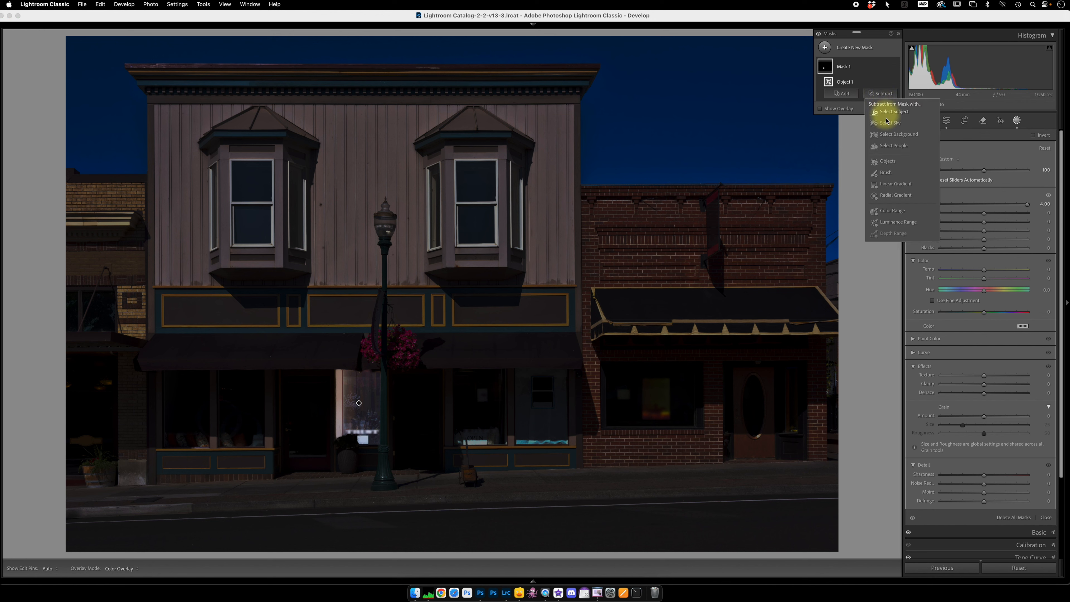
left_click(885, 172)
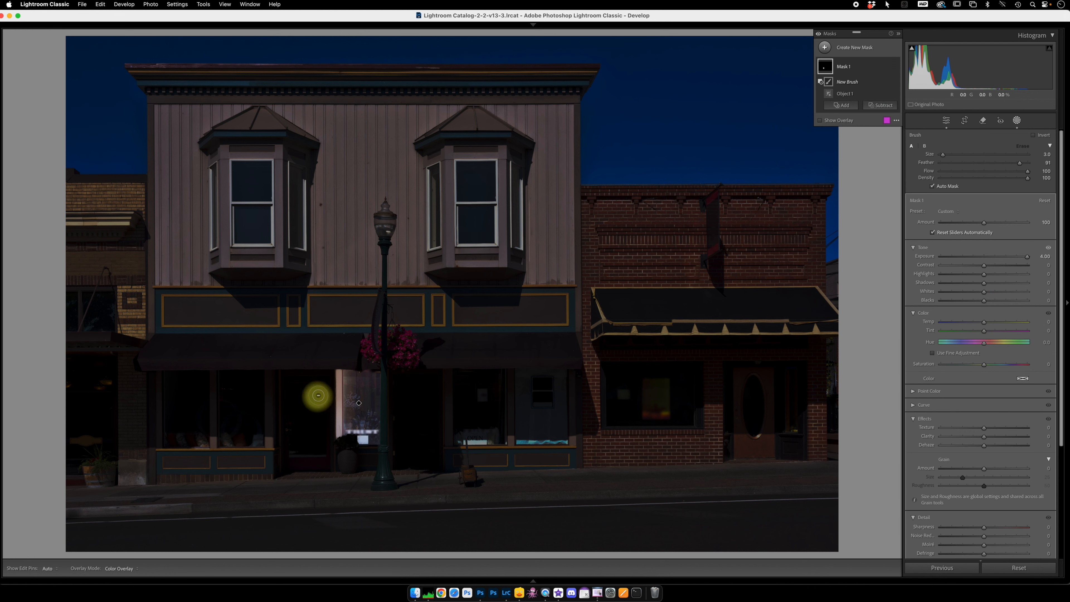
mouse_move(339, 374)
left_mouse_down()
mouse_move(340, 442)
mouse_move(358, 441)
left_mouse_up()
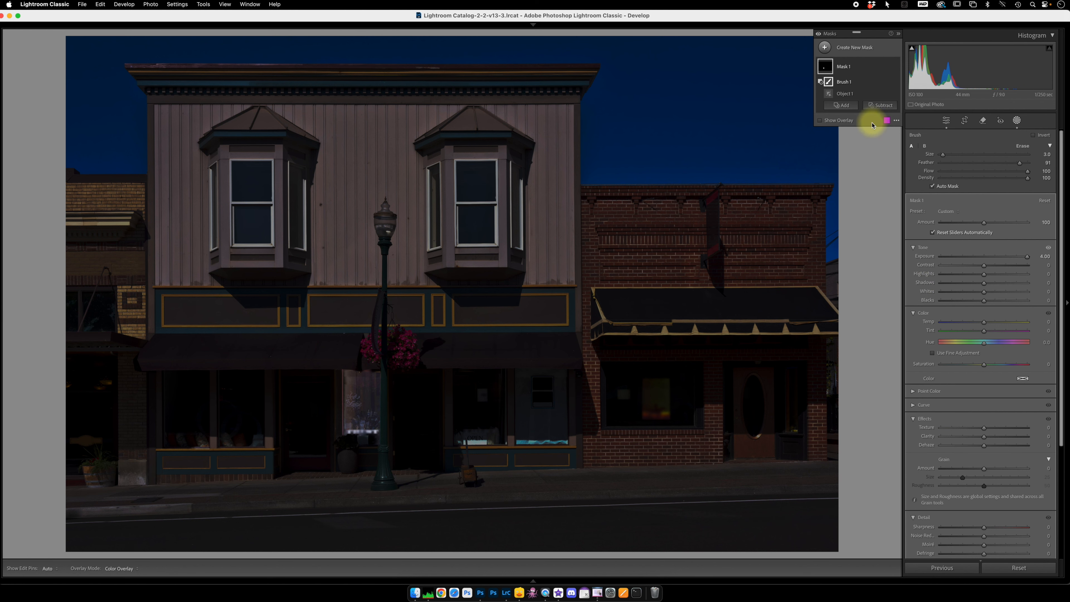
- Delete all masks and reset all of the photo's adjustments
left_click(887, 66)
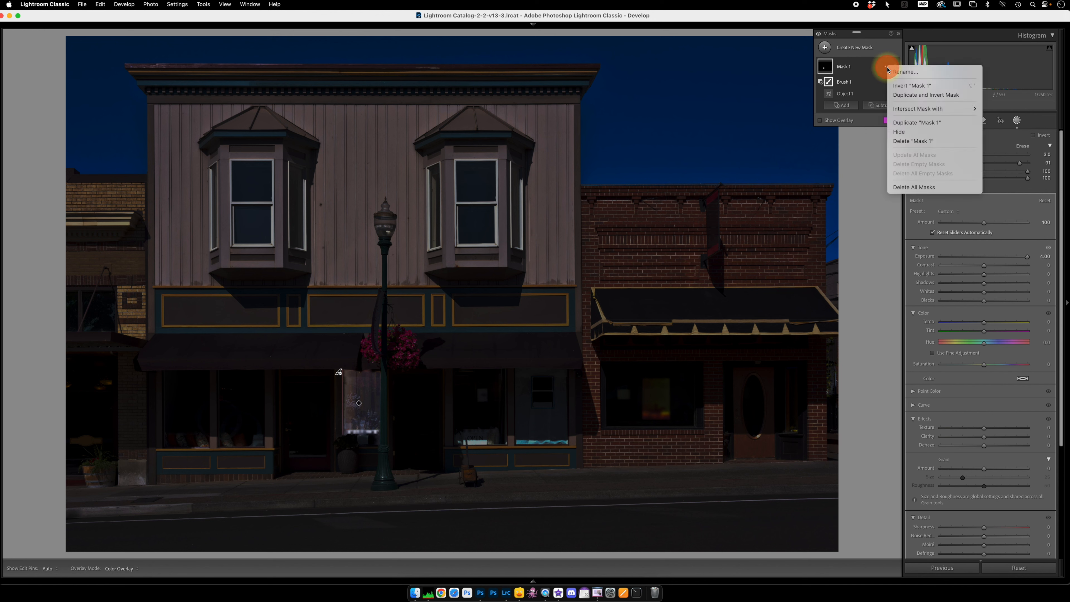
left_click(900, 188)
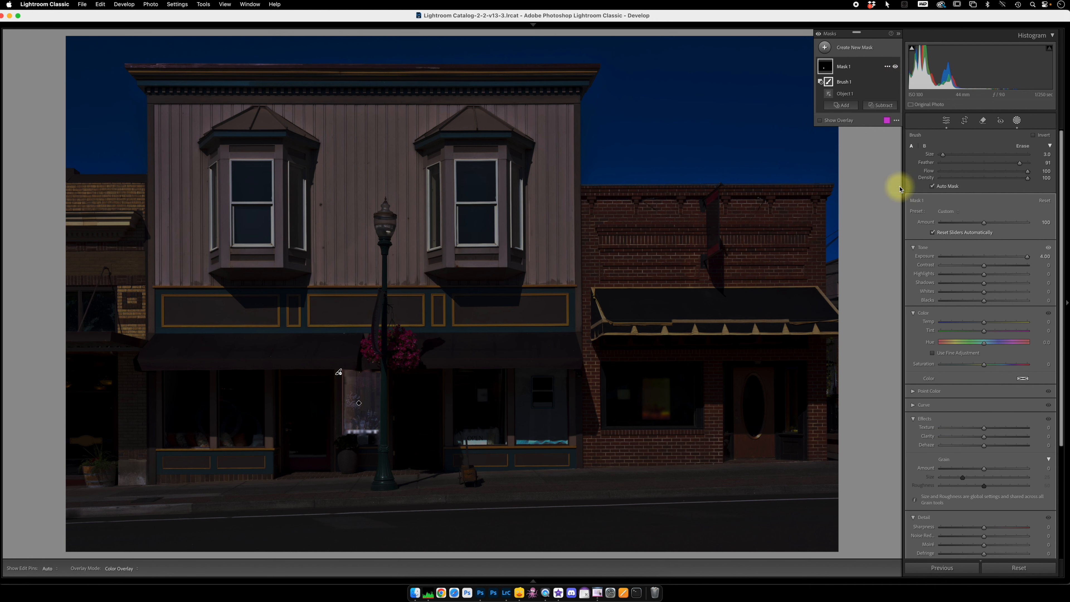
left_click(1017, 121)
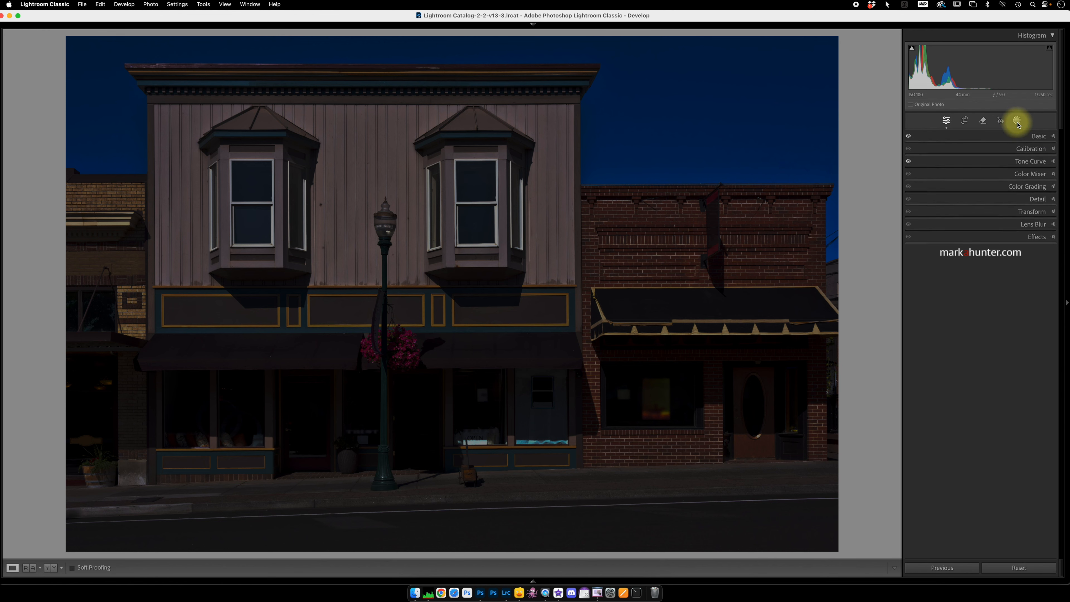
left_click(1049, 137)
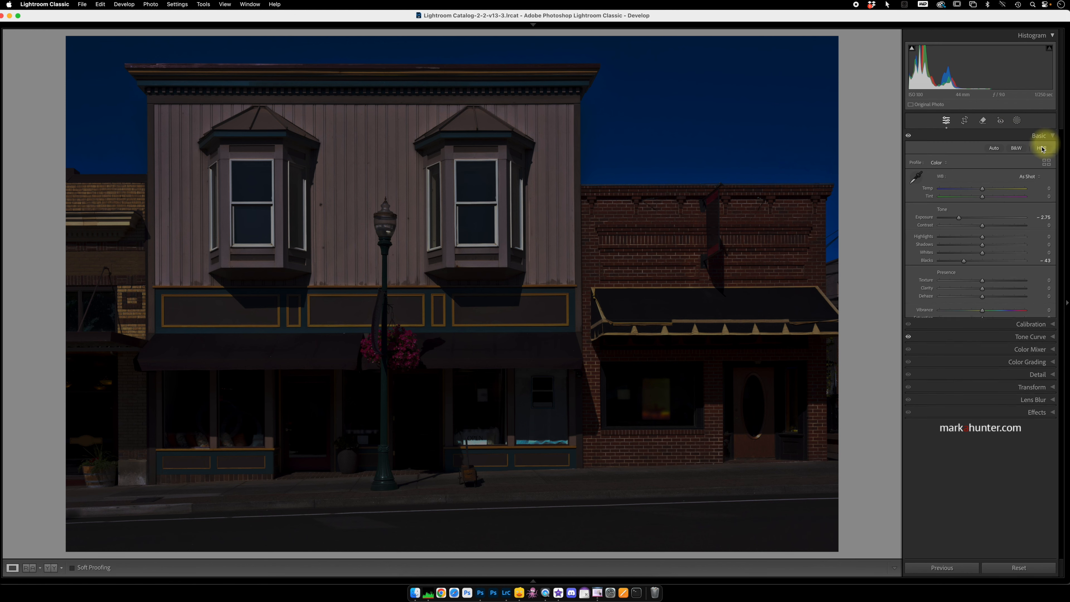
left_click(1018, 567)
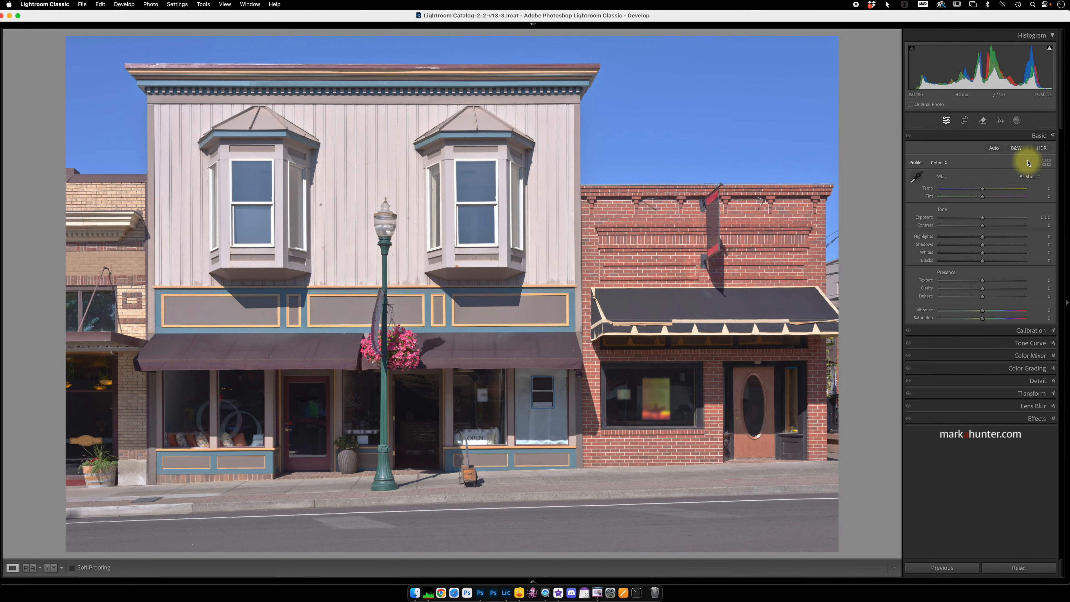
- Draw a narrow linear gradient mask just outside the photo's right edge so that it covers the entire image
left_click(1018, 121)
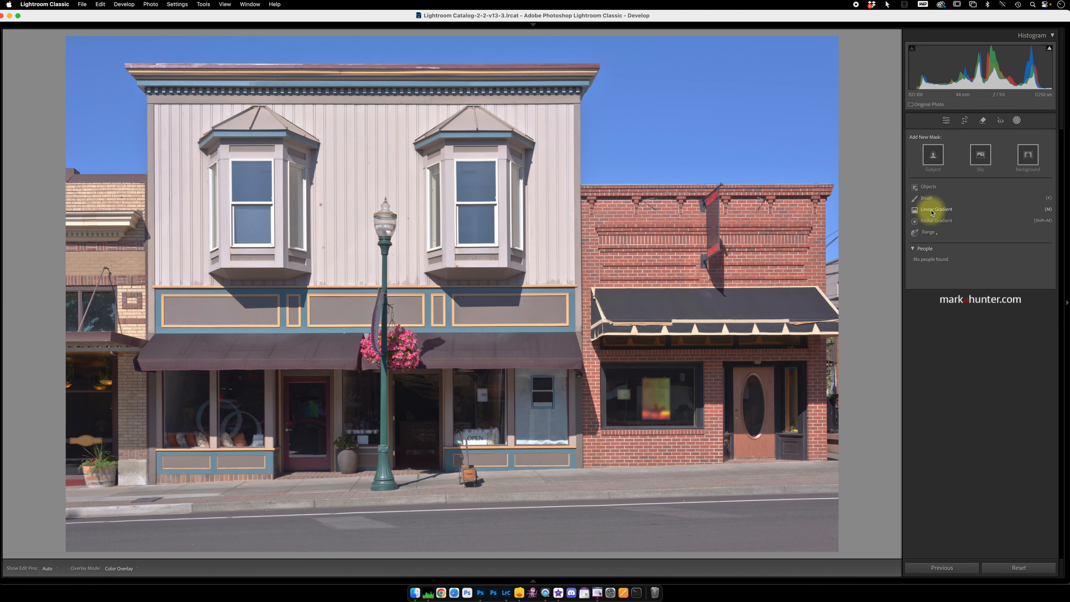
left_click(931, 212)
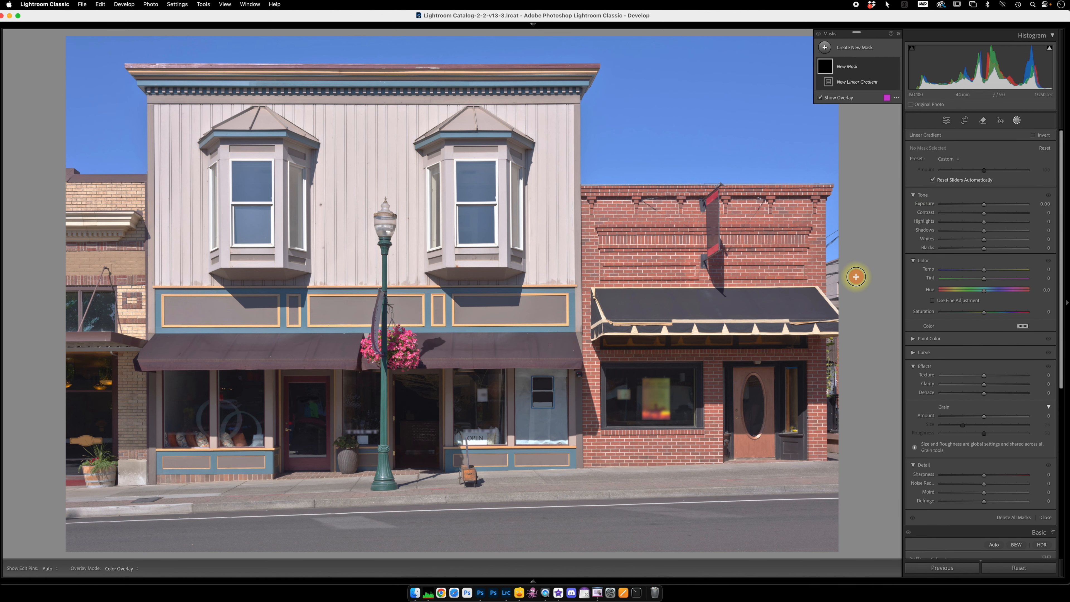
left_click_drag(856, 276, 867, 275)
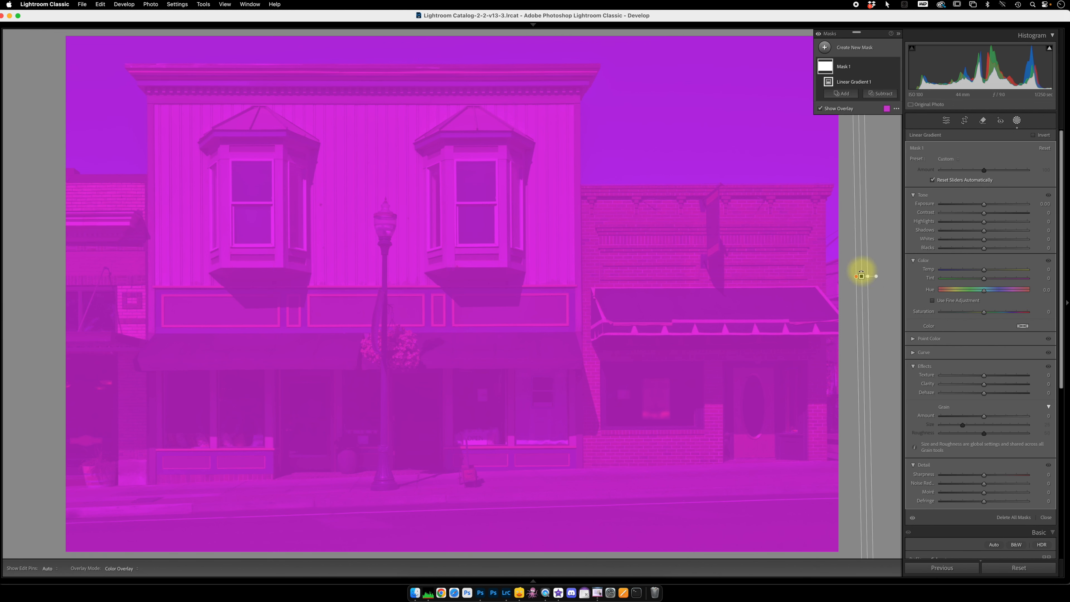
left_click_drag(855, 276, 300, 330)
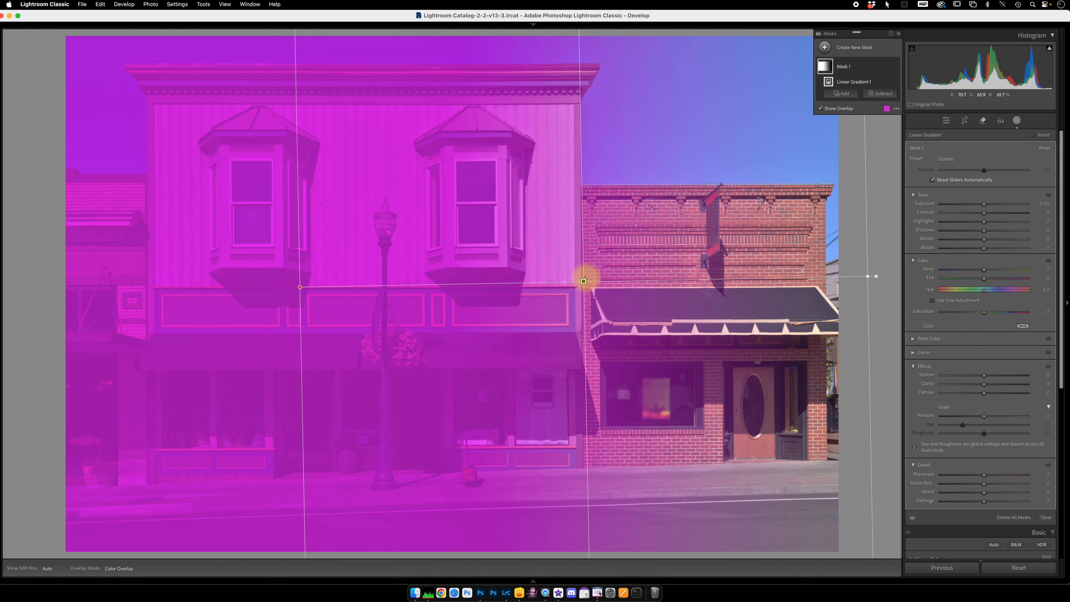
left_click_drag(298, 286, 843, 275)
left_click_drag(850, 274, 848, 276)
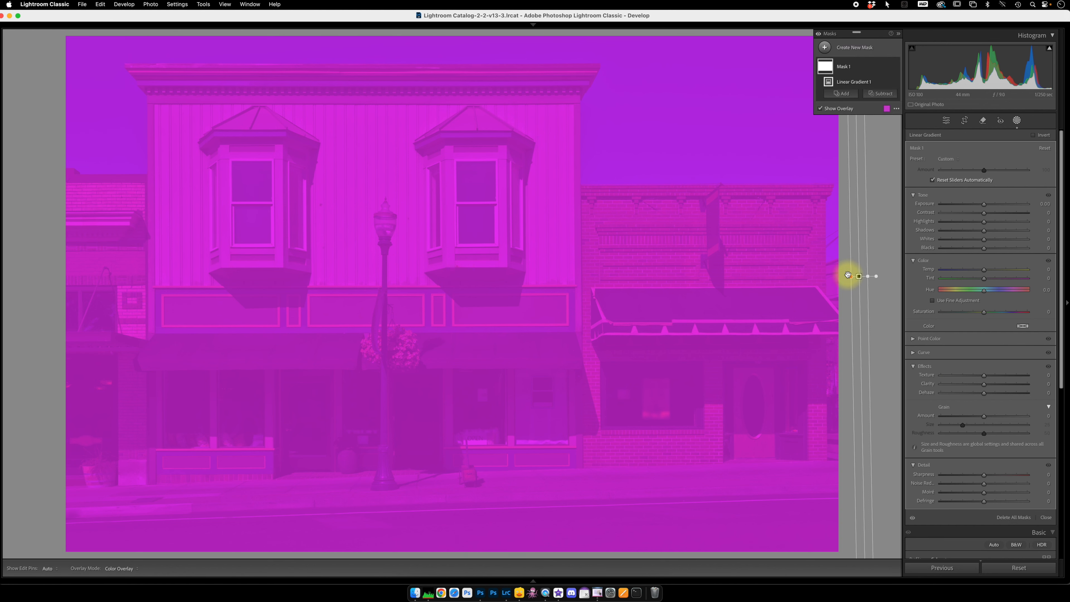
- Lower the linear gradient mask's exposure to -2.90 and its blacks to -11
left_click_drag(985, 206, 953, 206)
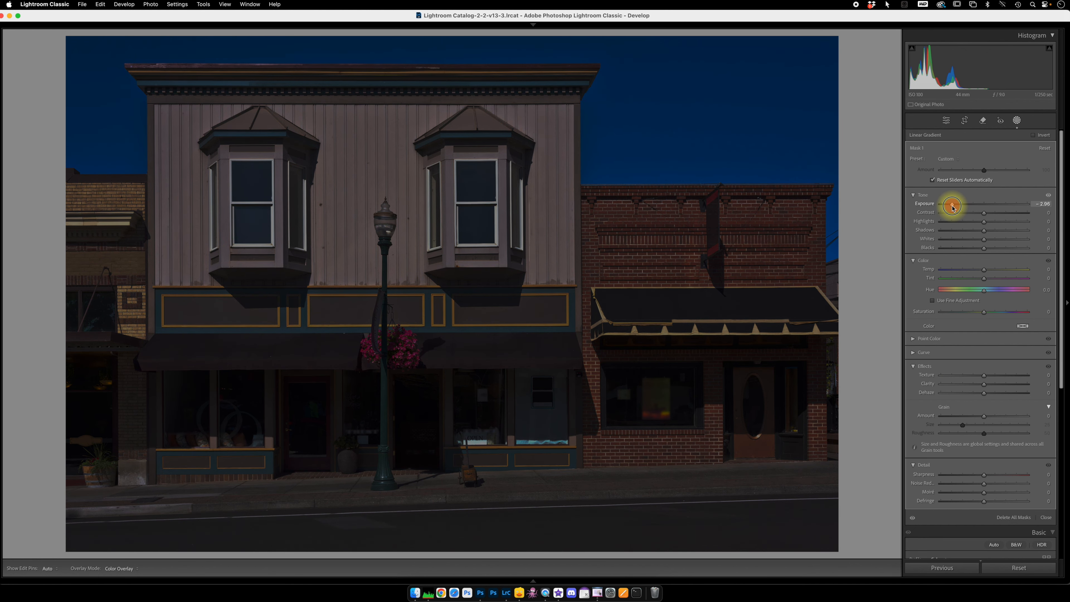
mouse_move(985, 247)
left_mouse_down()
mouse_move(971, 250)
mouse_move(980, 249)
left_mouse_up()
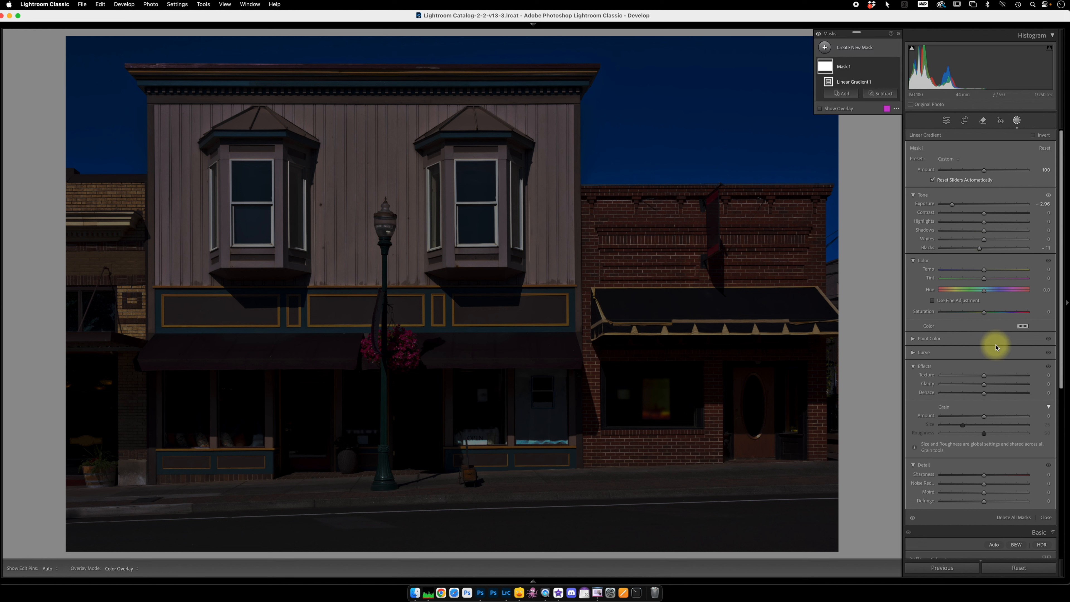
- Shape a slight S-curve in the linear gradient mask's tone curve, lowering input 67 to 50 and raising input 188 to 190
left_click(916, 356)
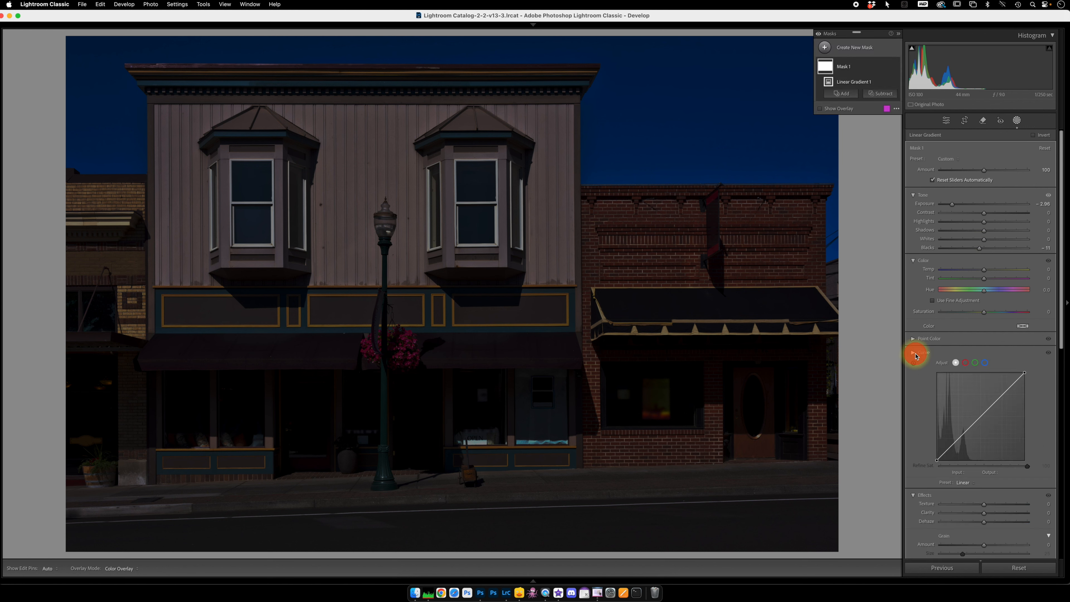
left_click(958, 441)
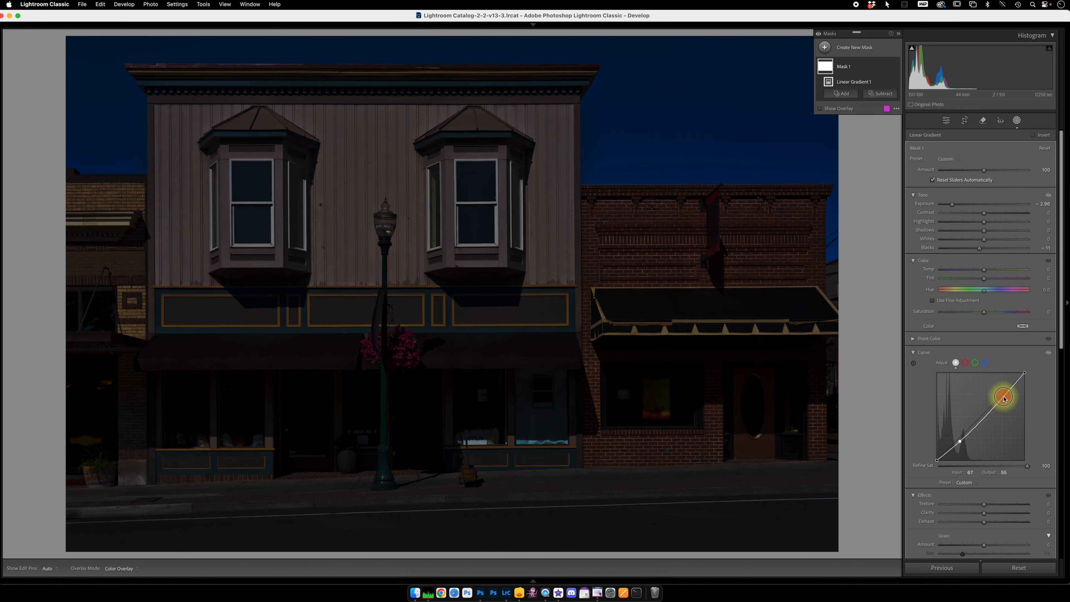
left_click_drag(1001, 395, 1001, 395)
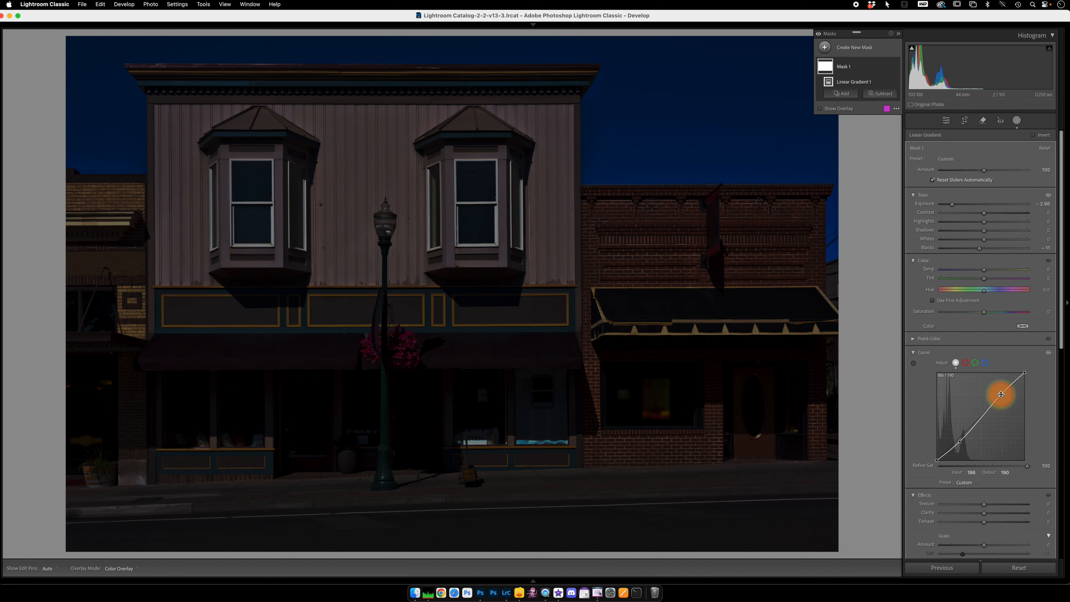
- Rename the linear gradient mask as general edit
double_click(851, 68)
type("general edit")
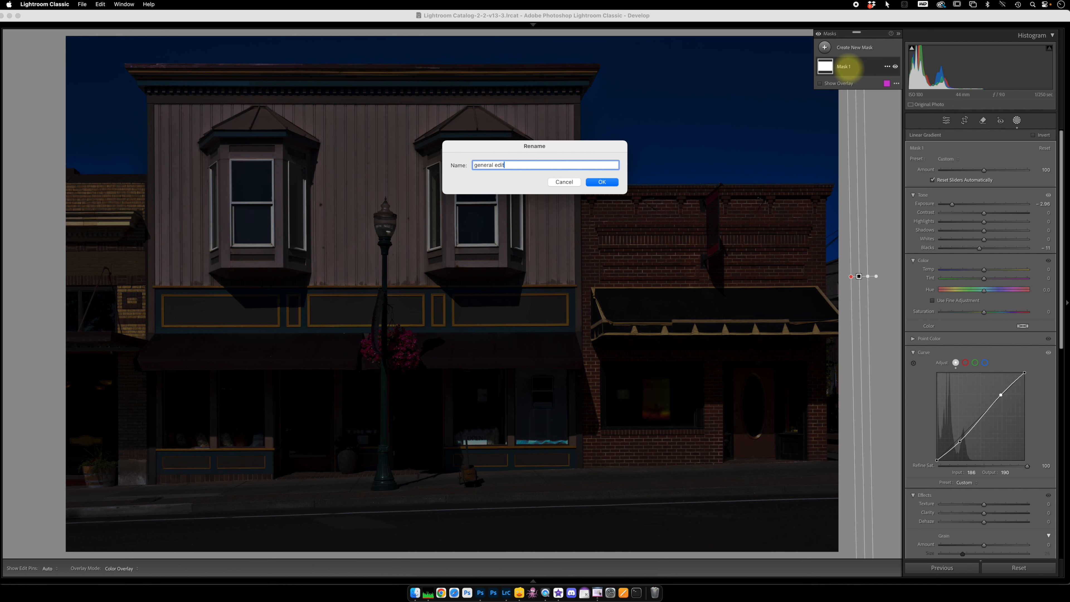
key("Return")
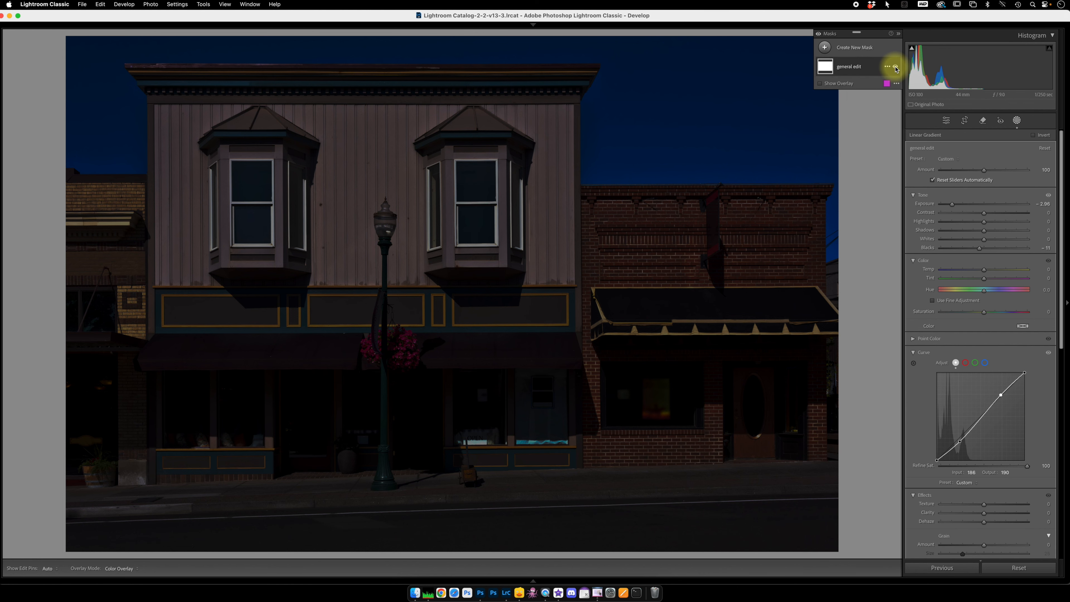
- Hide the general edit mask and create an object mask over the shop window beside the lamp post
left_click(896, 67)
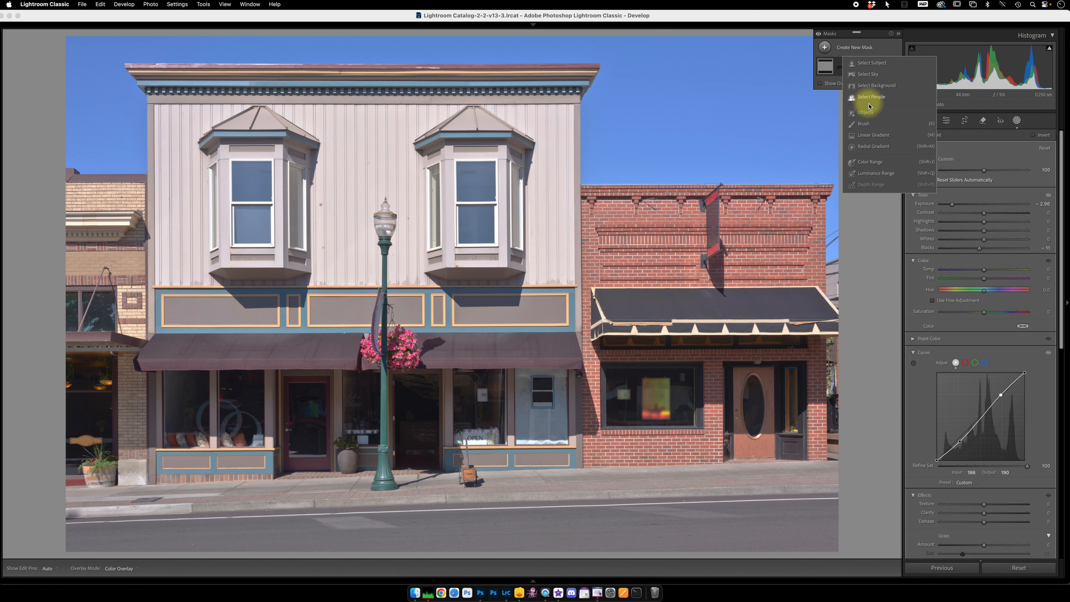
left_click(868, 113)
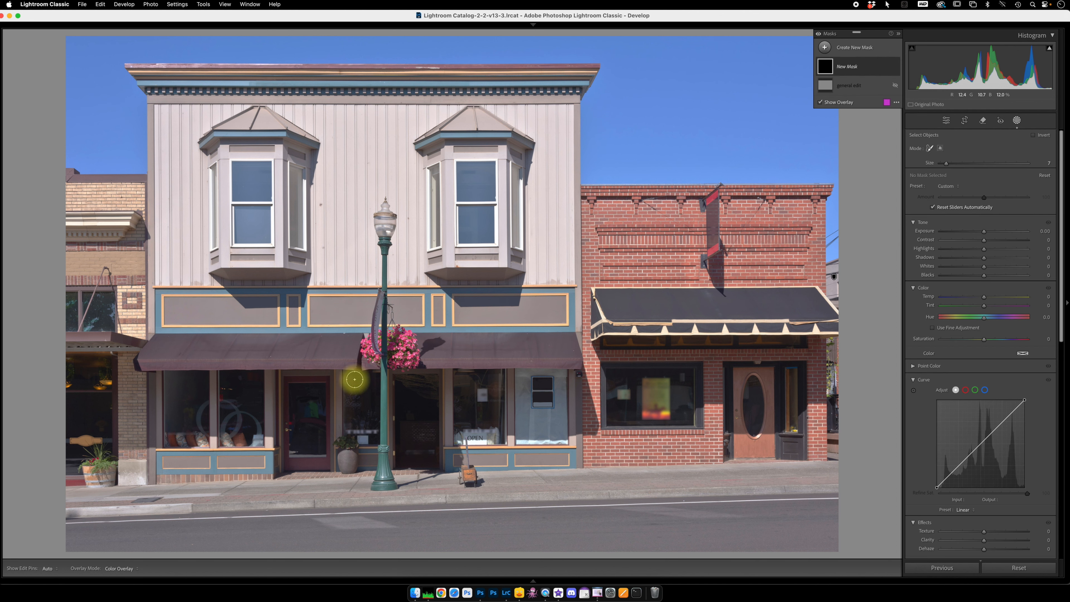
mouse_move(351, 380)
left_mouse_down()
mouse_move(352, 422)
mouse_move(373, 422)
mouse_move(373, 378)
mouse_move(357, 379)
mouse_move(360, 403)
left_mouse_up()
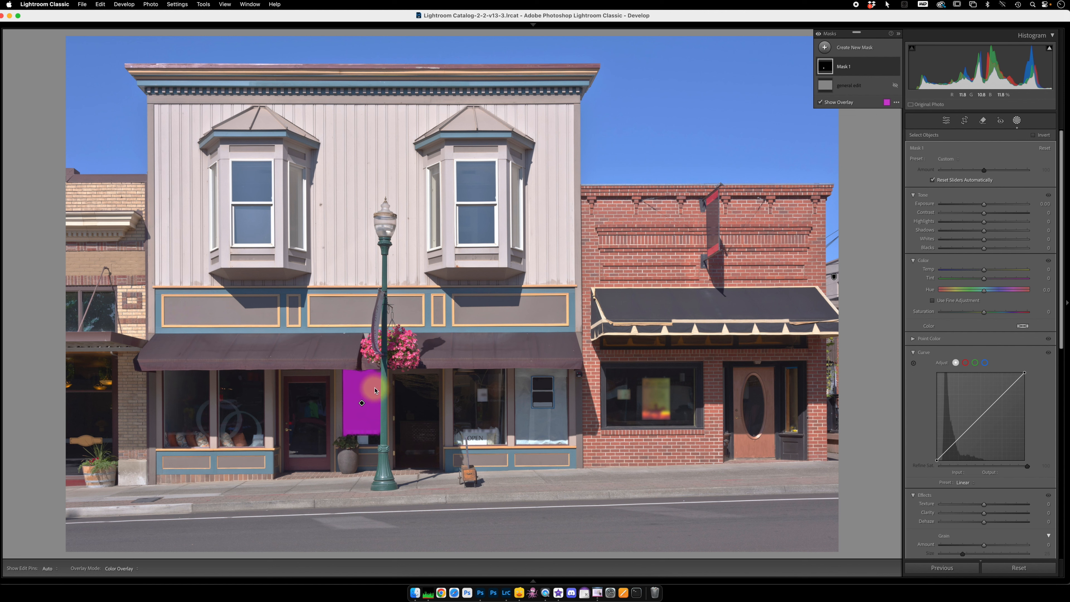
- Show the general edit mask again and brighten the window's object mask with exposure 2.88, shadows 47 and a higher amount
left_click_drag(983, 204, 1005, 205)
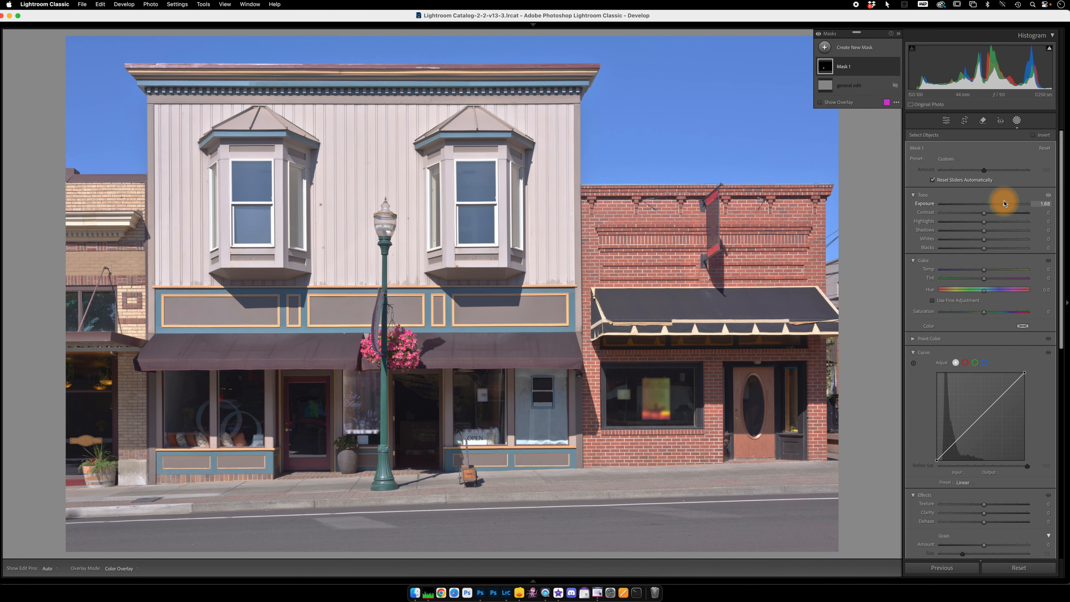
left_click(895, 86)
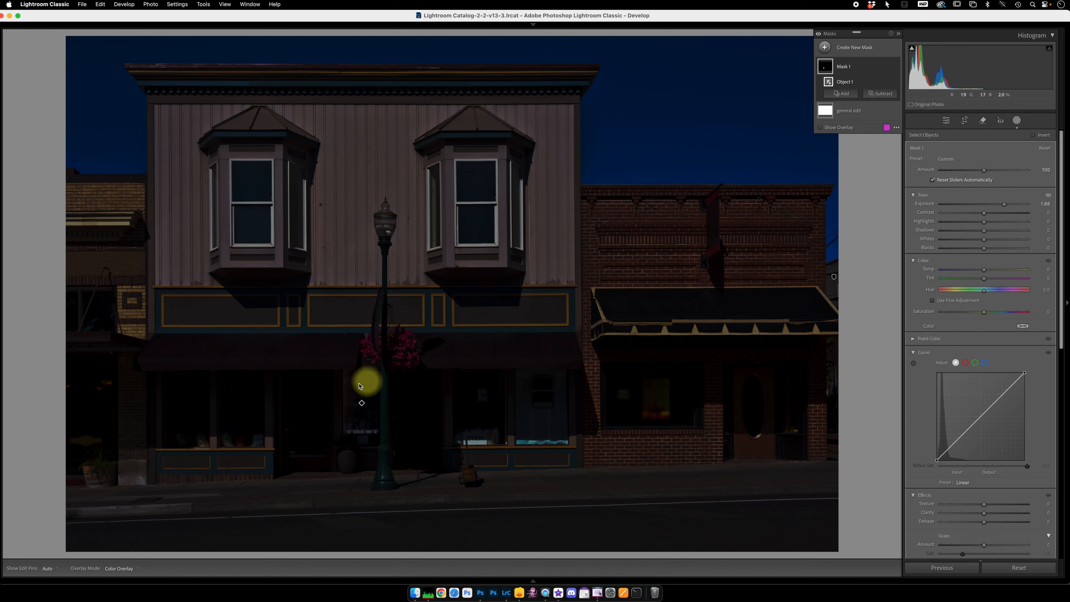
left_click_drag(1006, 205, 1006, 232)
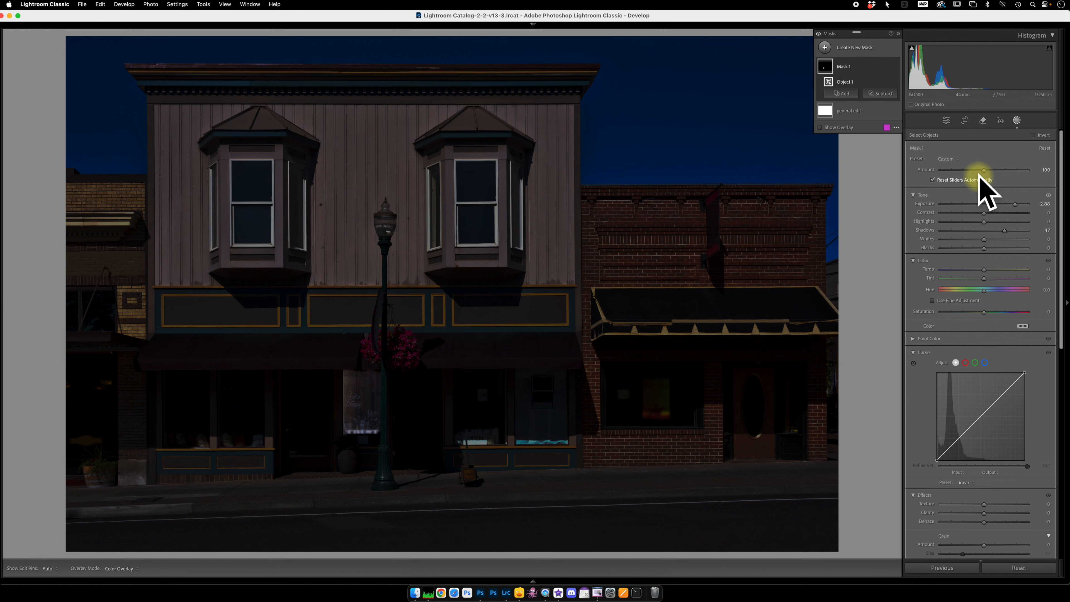
left_click_drag(985, 174, 993, 174)
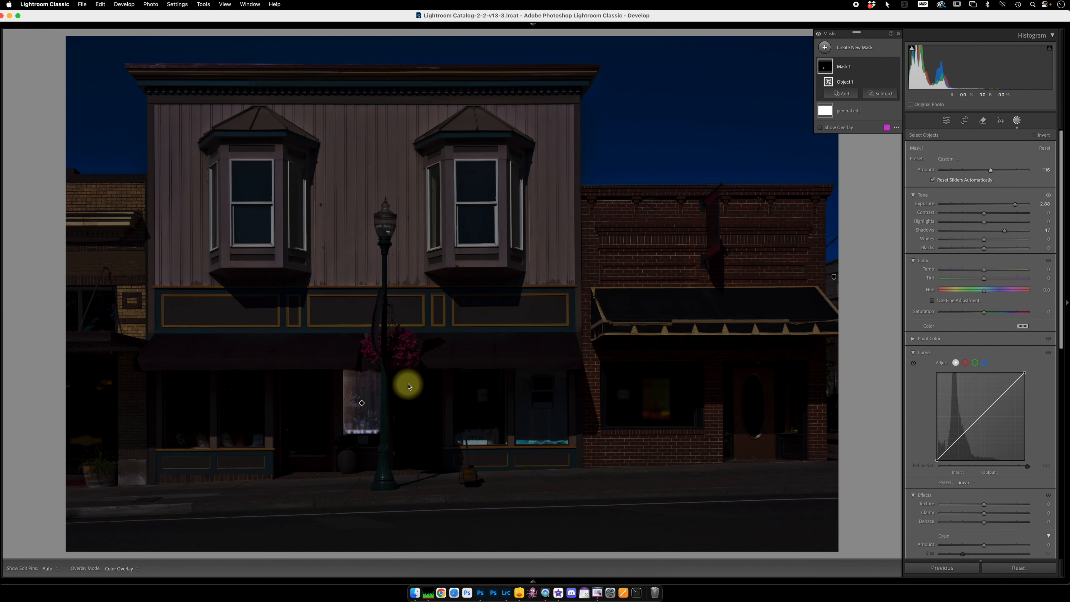
- Delete the window's object mask and compare the photo with and without the general edit mask
left_click(887, 67)
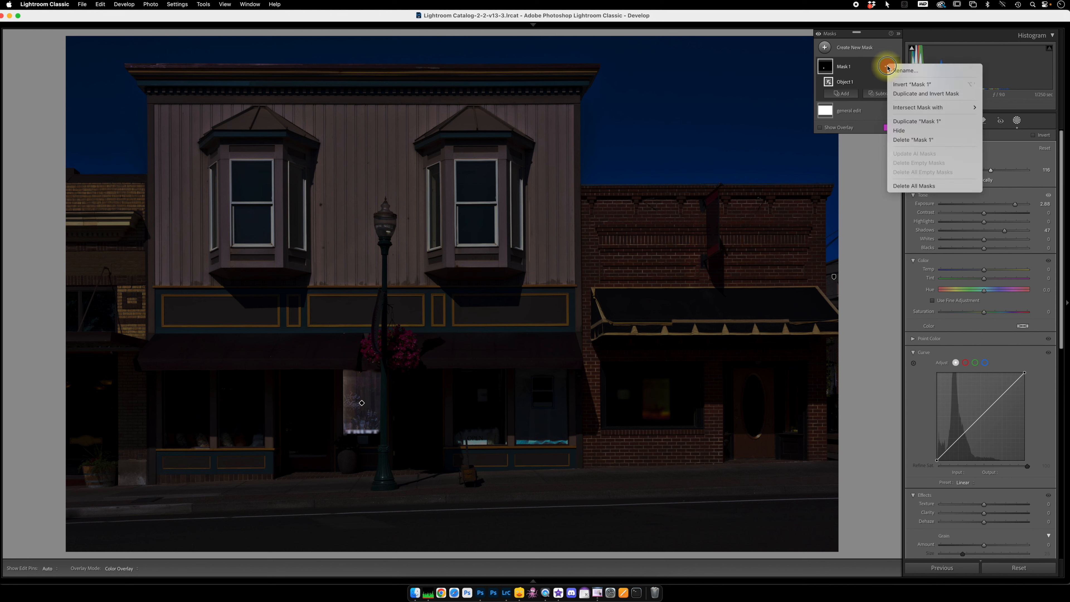
left_click(907, 141)
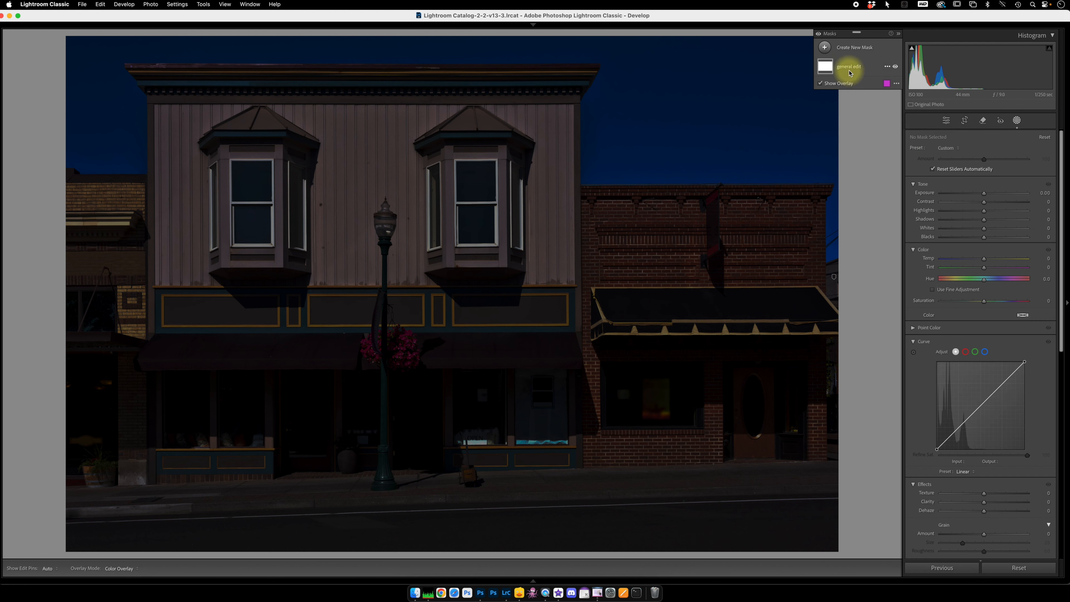
left_click(895, 67)
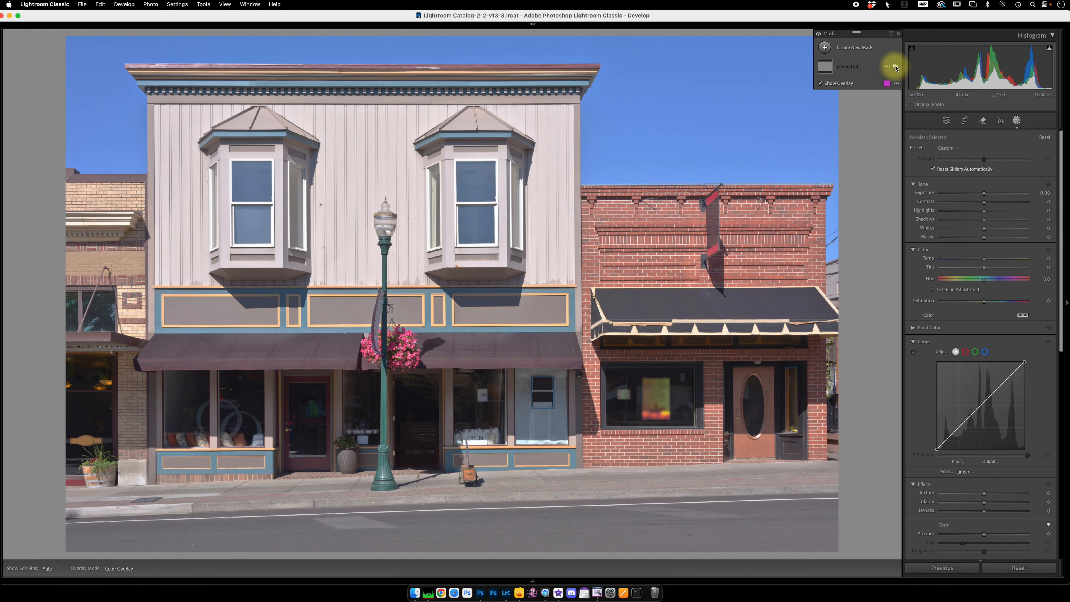
left_click(895, 66)
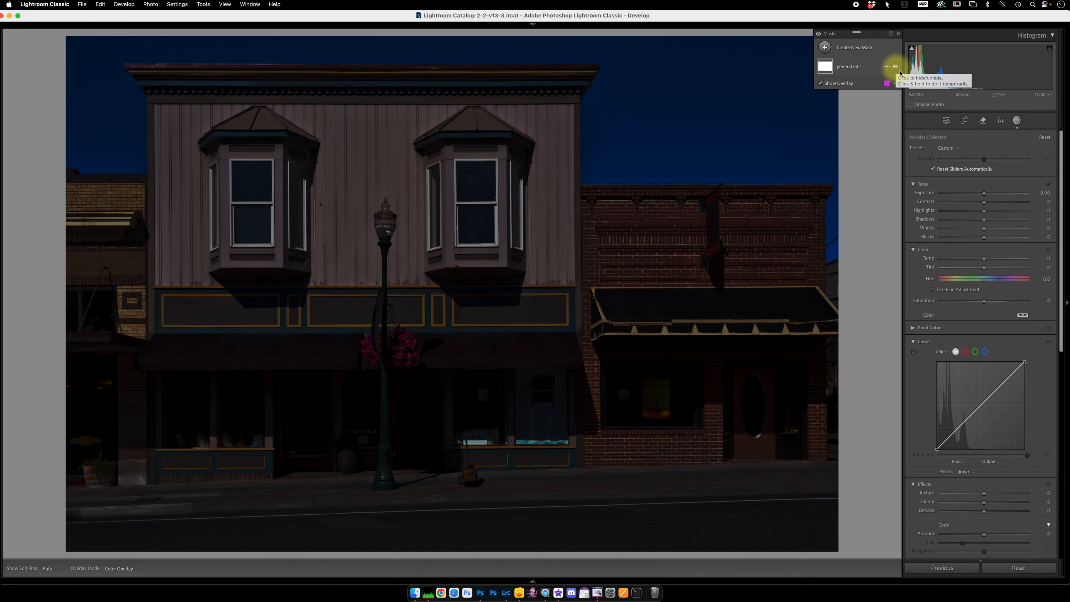
left_click(1017, 121)
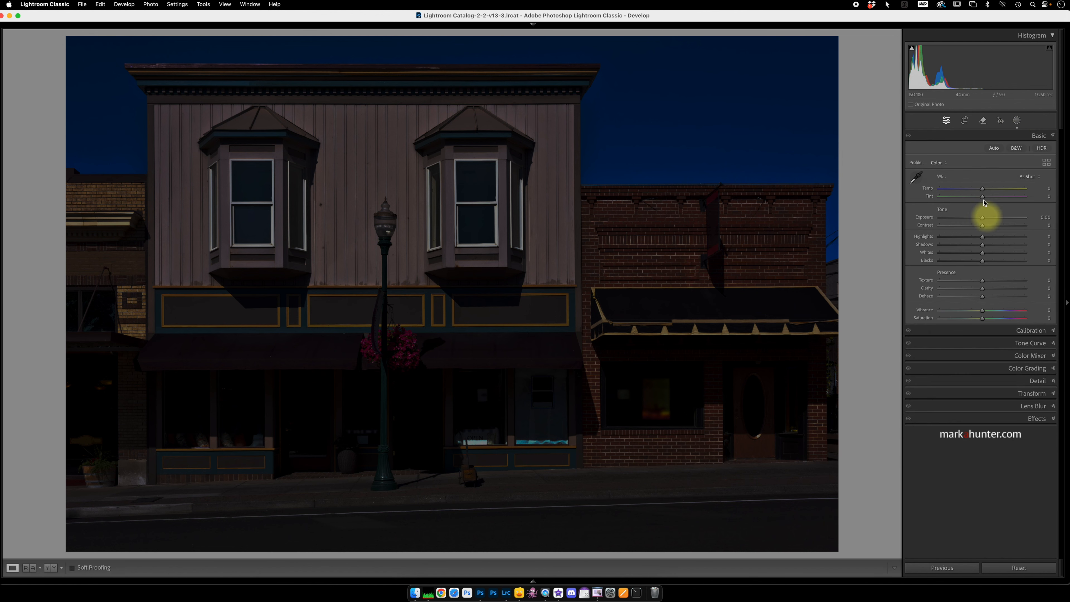
left_click(1018, 122)
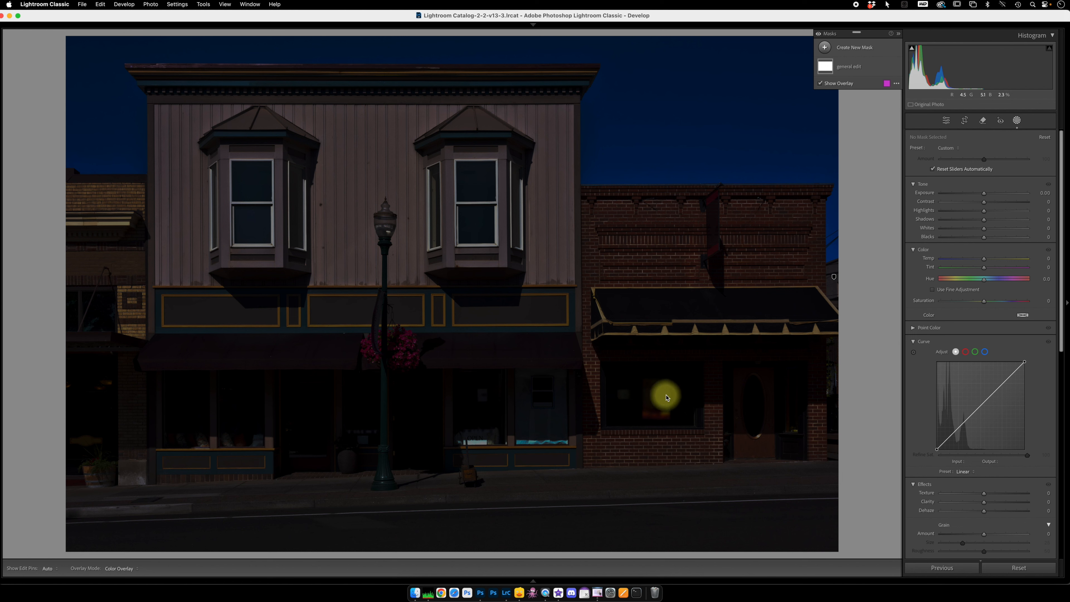
- Add a mask selecting the sky and lower its exposure to -2.47 and its blacks to -53
left_click(825, 47)
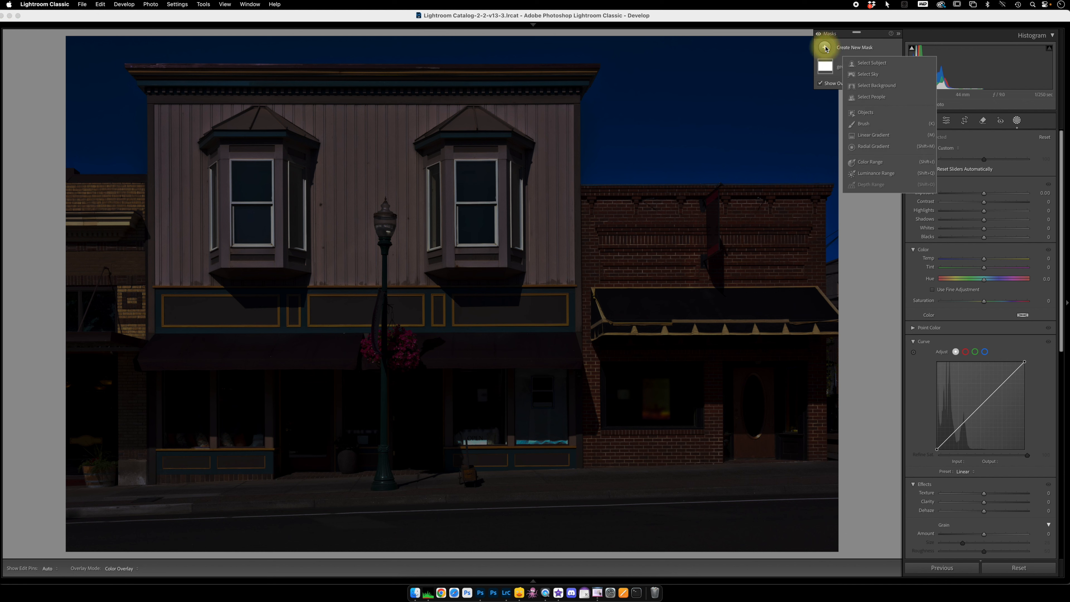
left_click(869, 74)
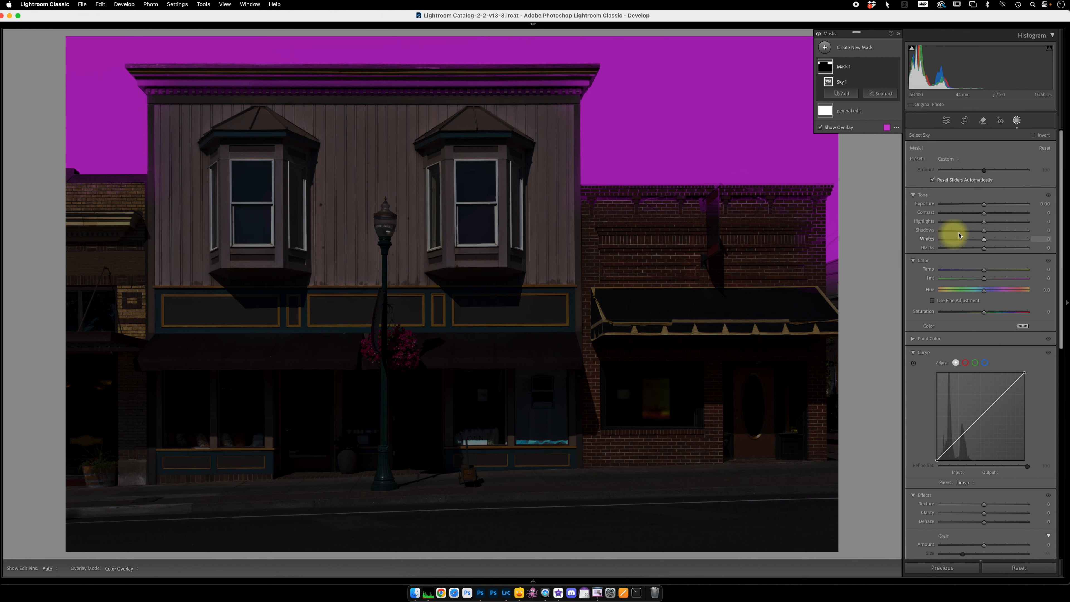
left_click_drag(985, 206, 960, 206)
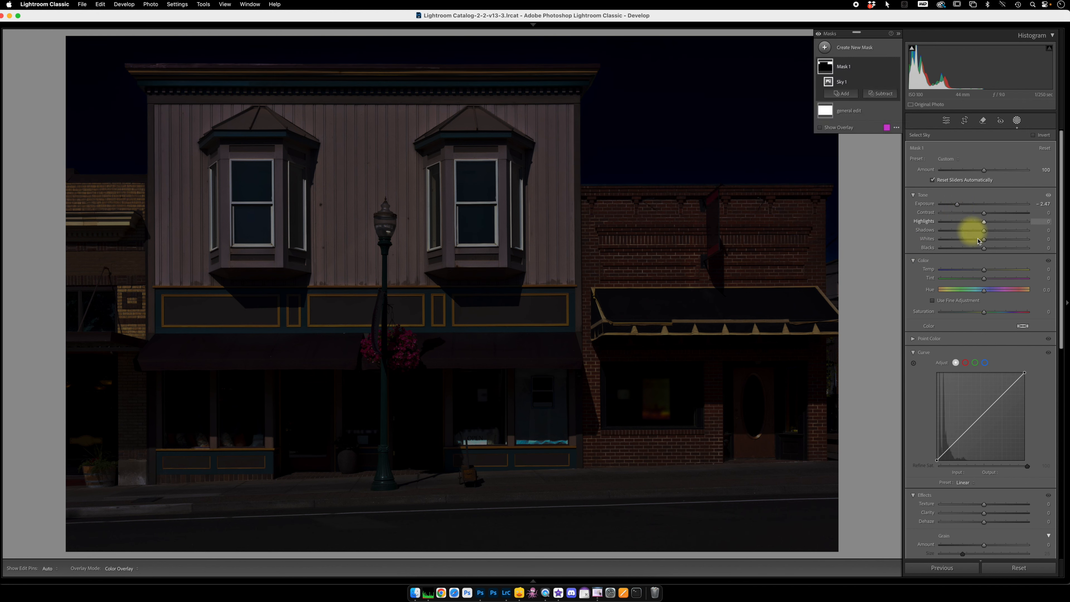
left_click_drag(983, 248, 972, 271)
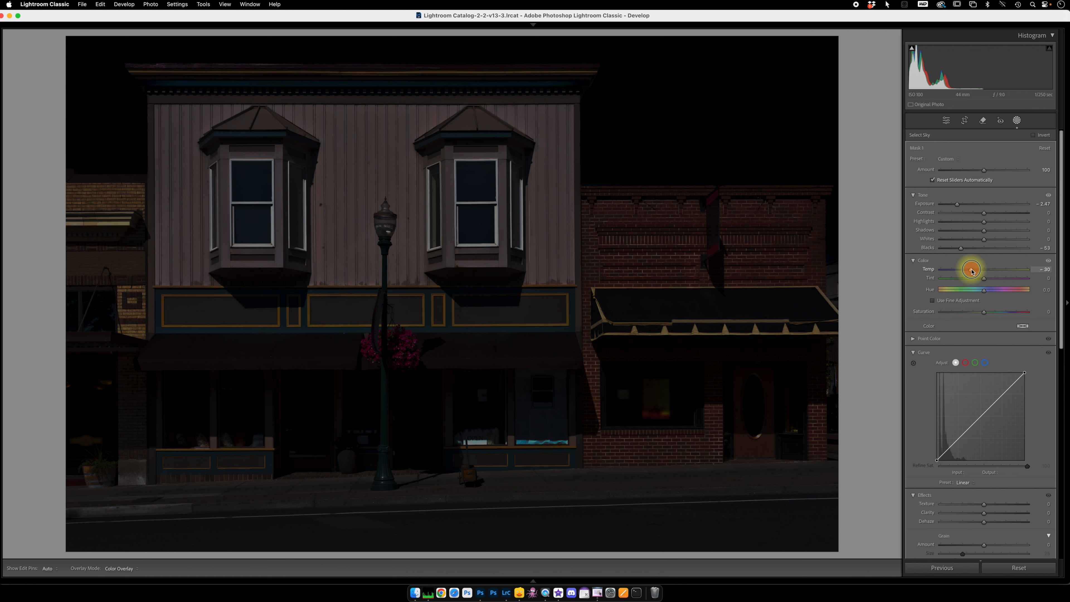
- Set the sky selection's temperature to -37 and rename that mask as sky
left_click_drag(974, 272, 984, 271)
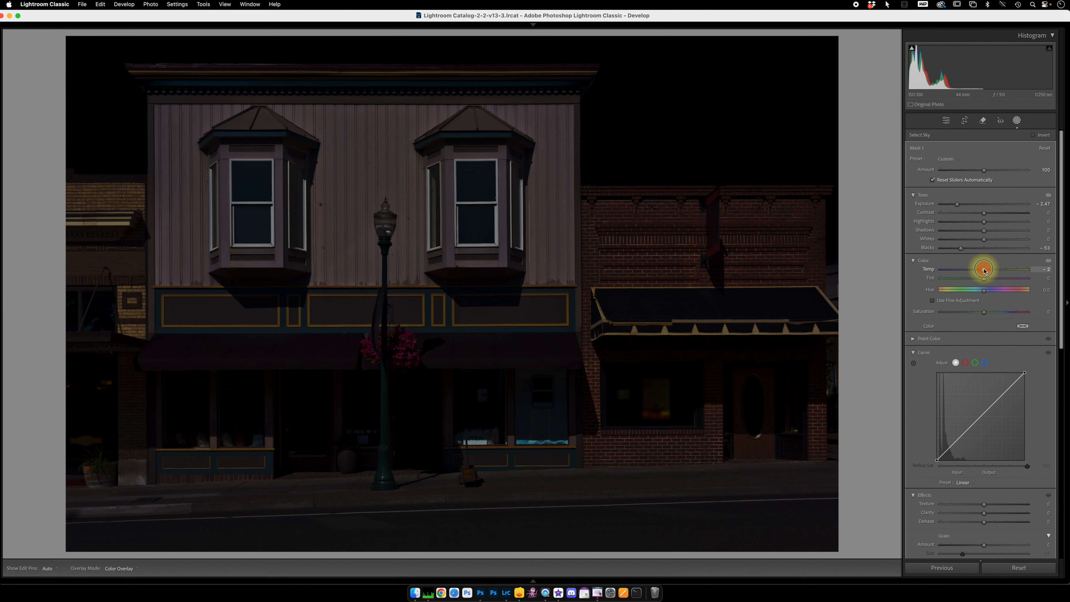
left_click_drag(982, 270, 969, 272)
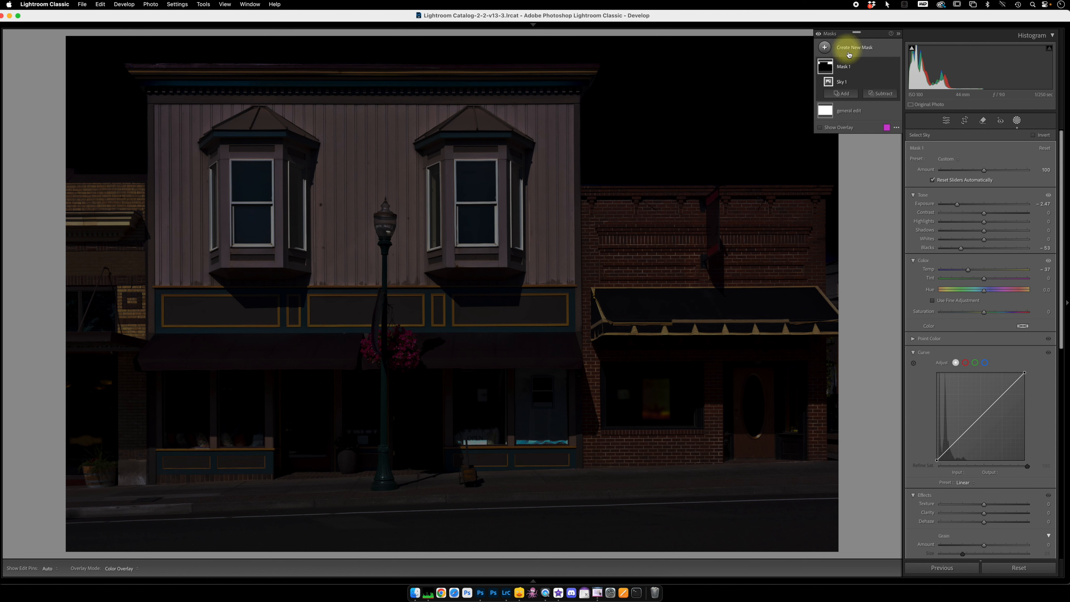
double_click(844, 67)
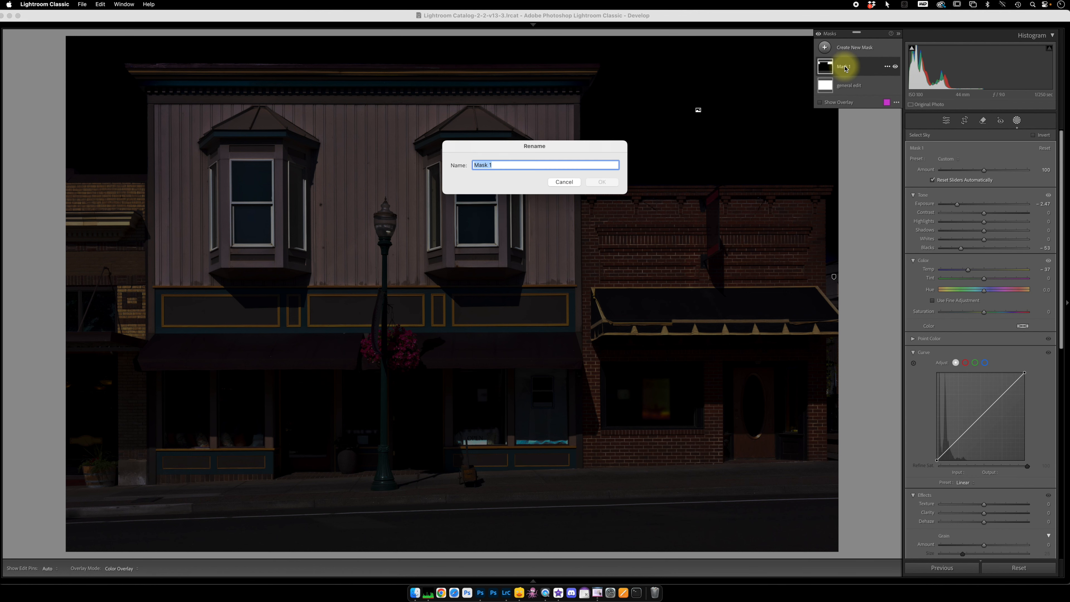
key("Return")
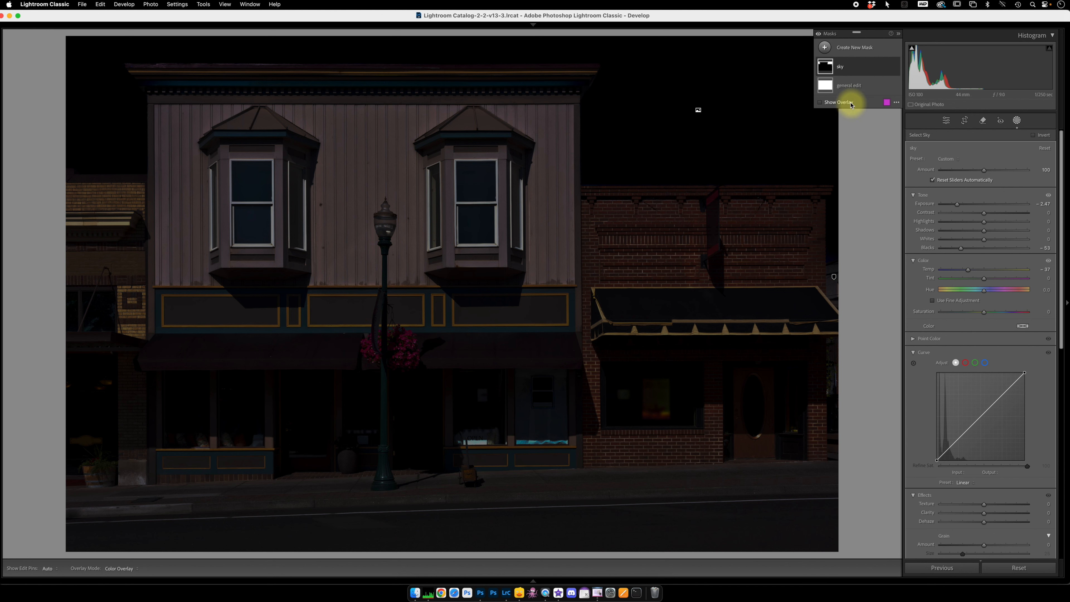
- Add a wide, flat radial gradient mask on the sidewalk, centered on the lamp post's base, and check its placement against the daylight image
left_click(825, 47)
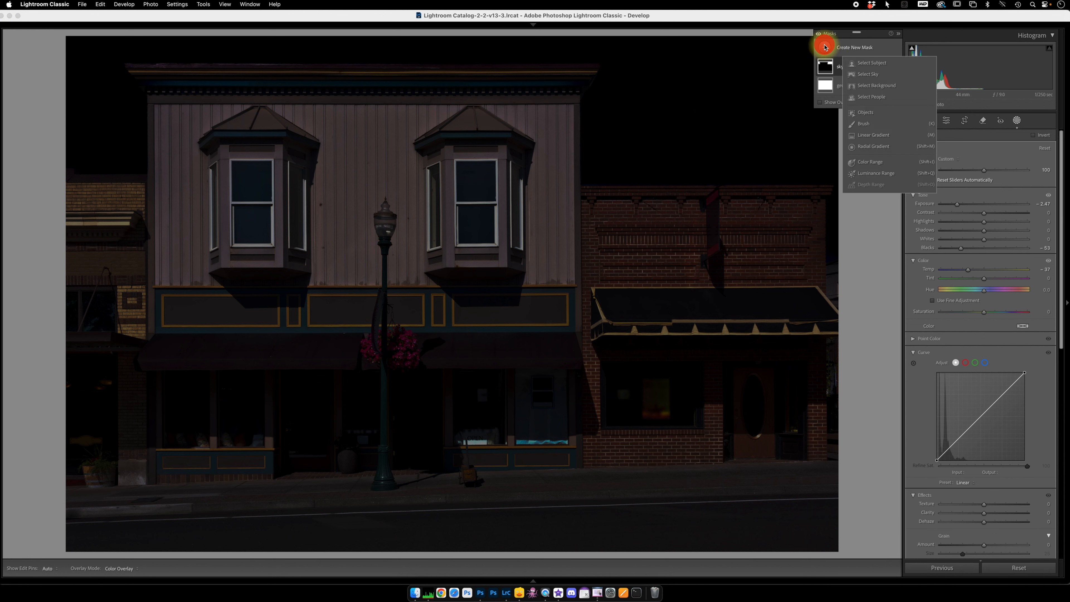
left_click(873, 146)
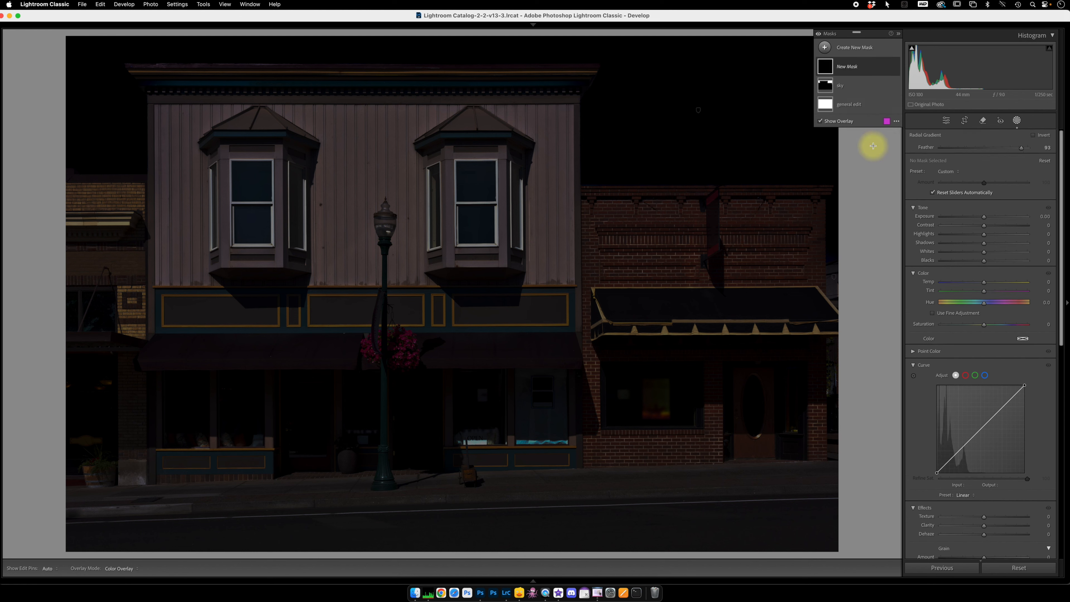
left_click_drag(310, 478, 502, 502)
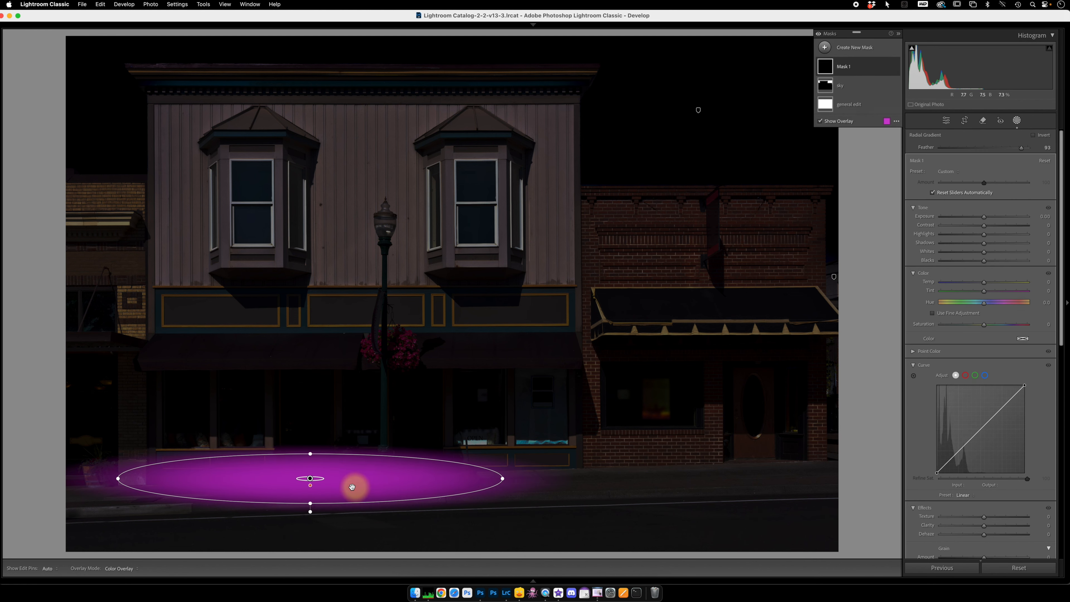
left_click_drag(313, 478, 383, 491)
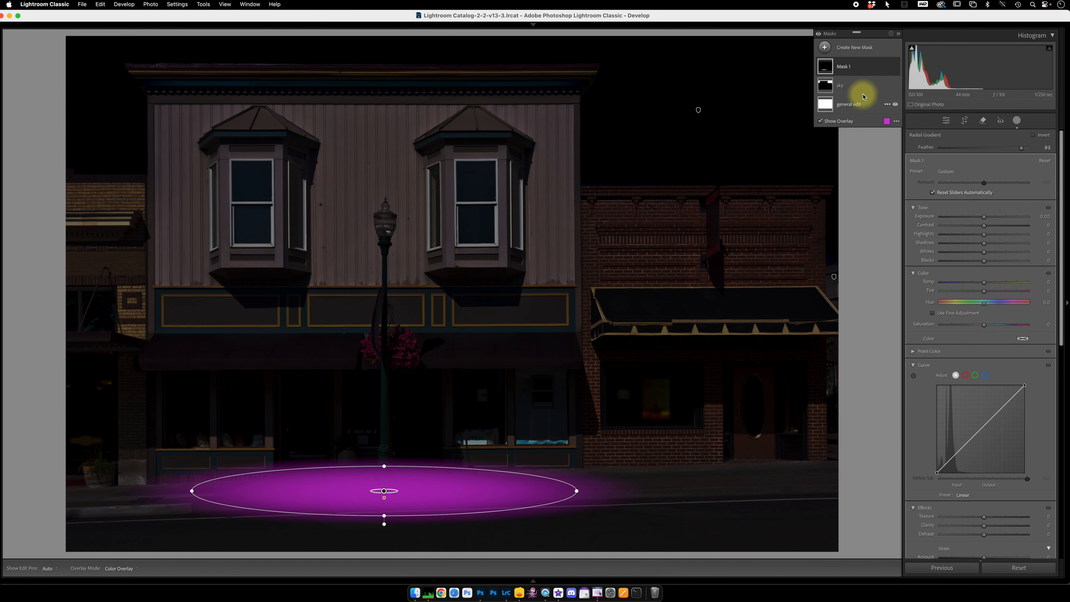
left_click(896, 104)
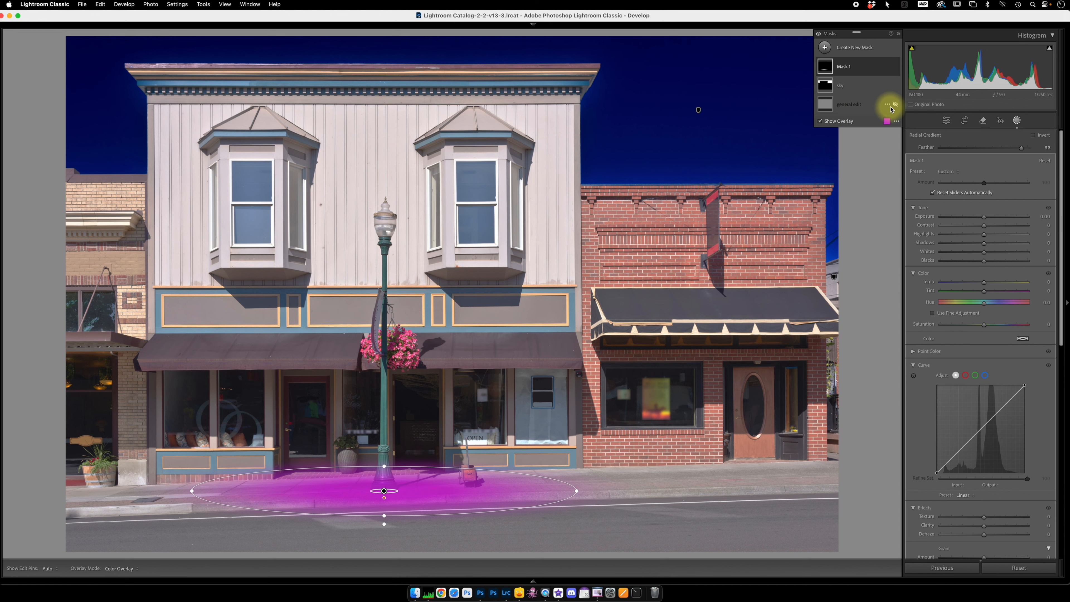
left_click(896, 104)
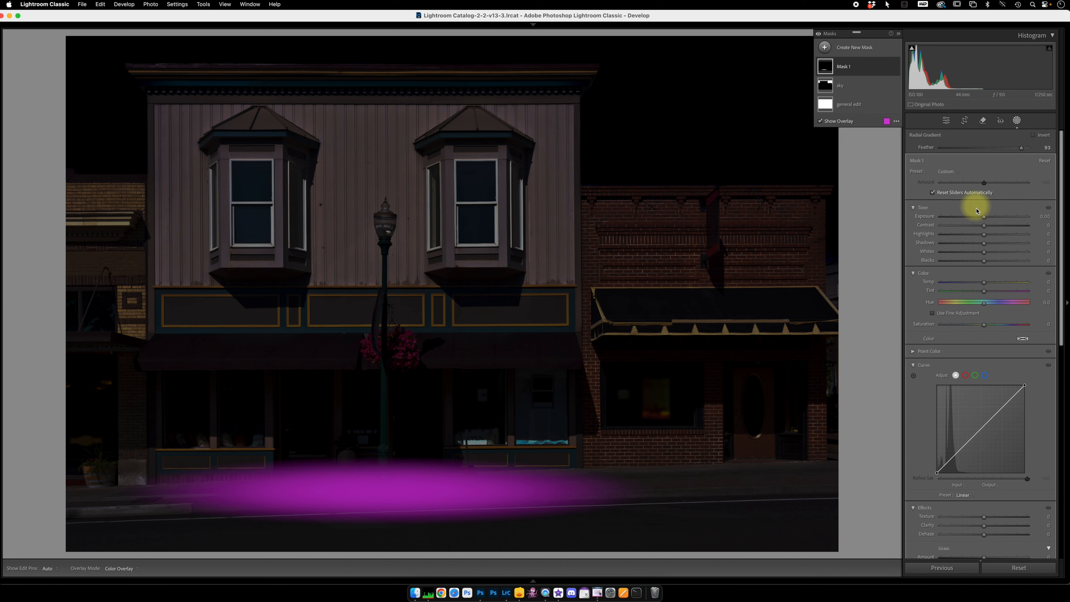
- Warm and brighten the radial gradient's pool of light with exposure 1.63 and temperature 49
left_click_drag(986, 219, 1002, 216)
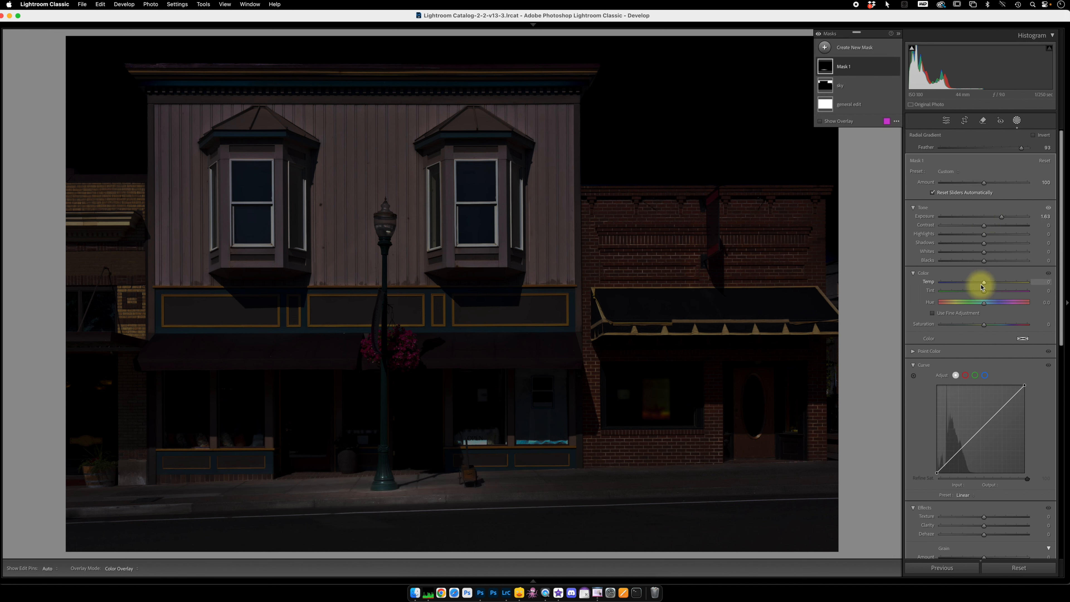
left_click_drag(985, 284, 986, 284)
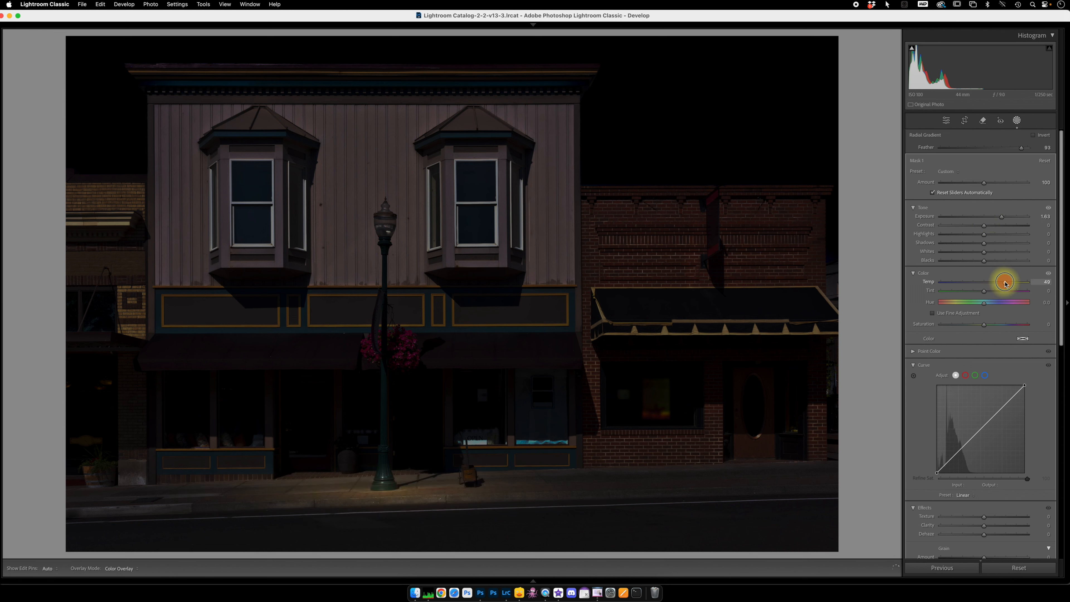
left_click_drag(1006, 283, 1005, 282)
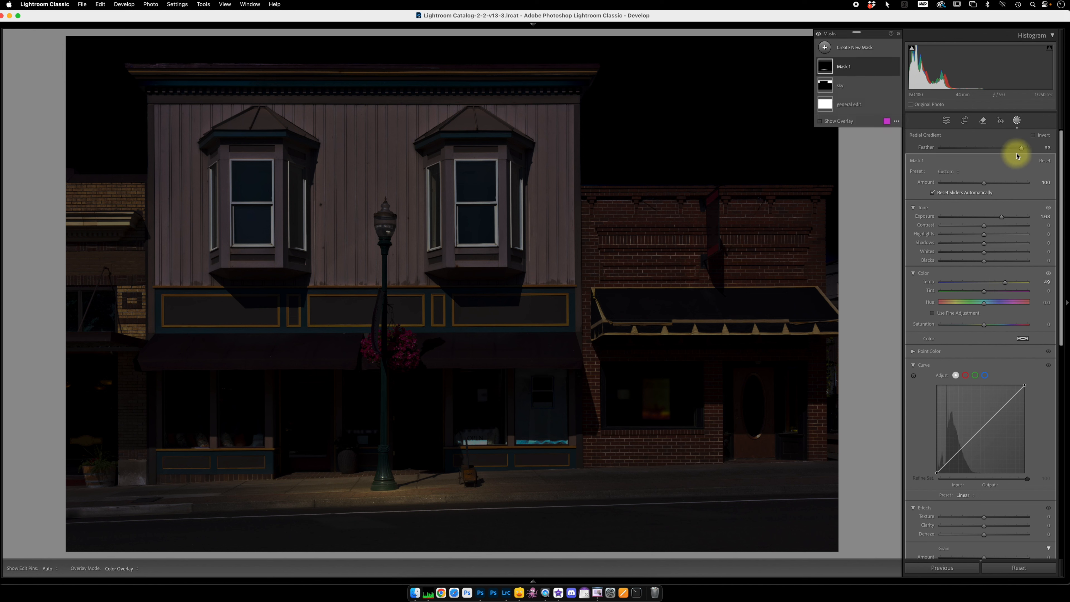
- Refine the sidewalk light gradient with feather 28, shadows 43 and temperature 40, and raise its highlights and exposure slightly
left_click_drag(1020, 149, 963, 154)
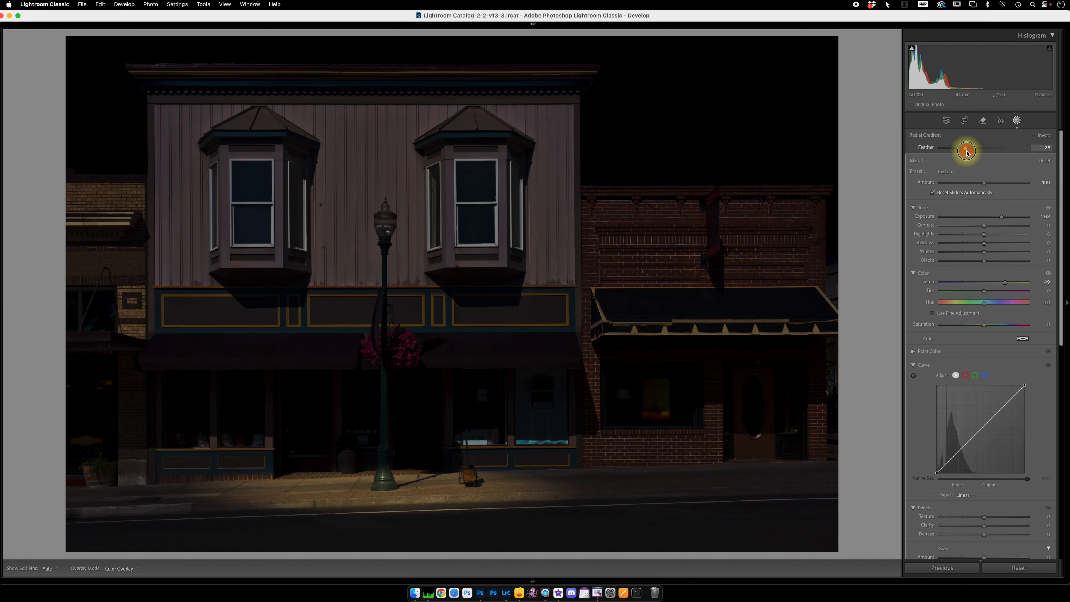
left_click_drag(966, 151, 966, 152)
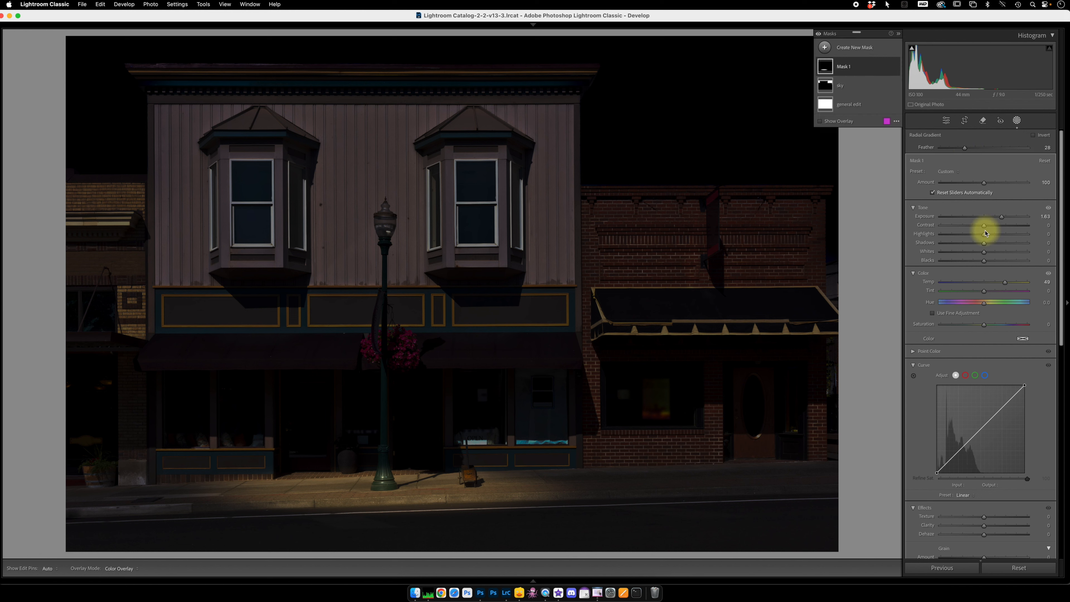
left_click_drag(984, 244, 1003, 242)
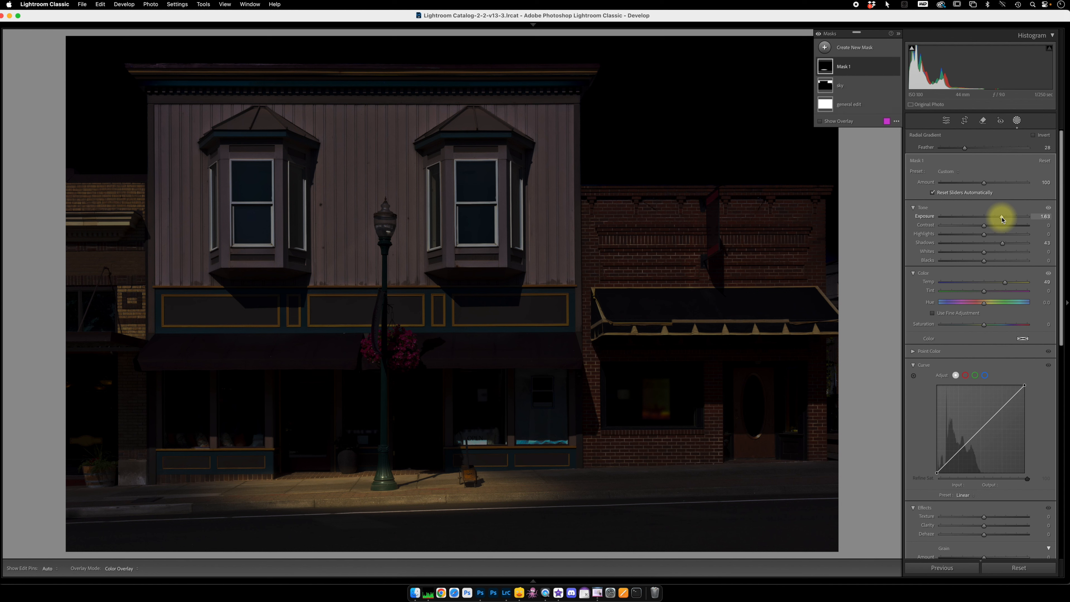
left_click_drag(985, 234, 1001, 218)
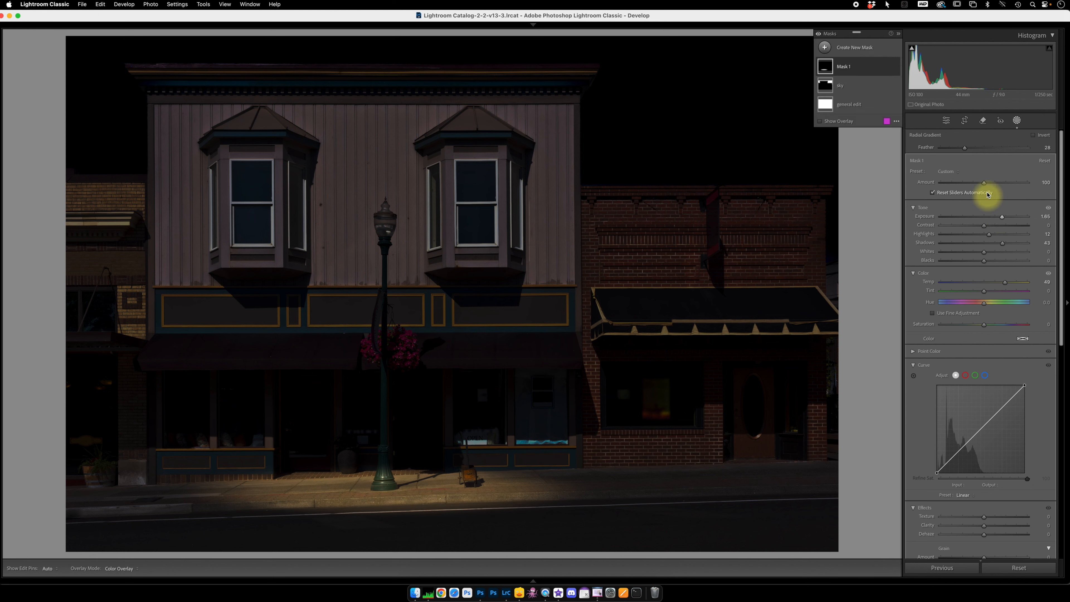
mouse_move(864, 23)
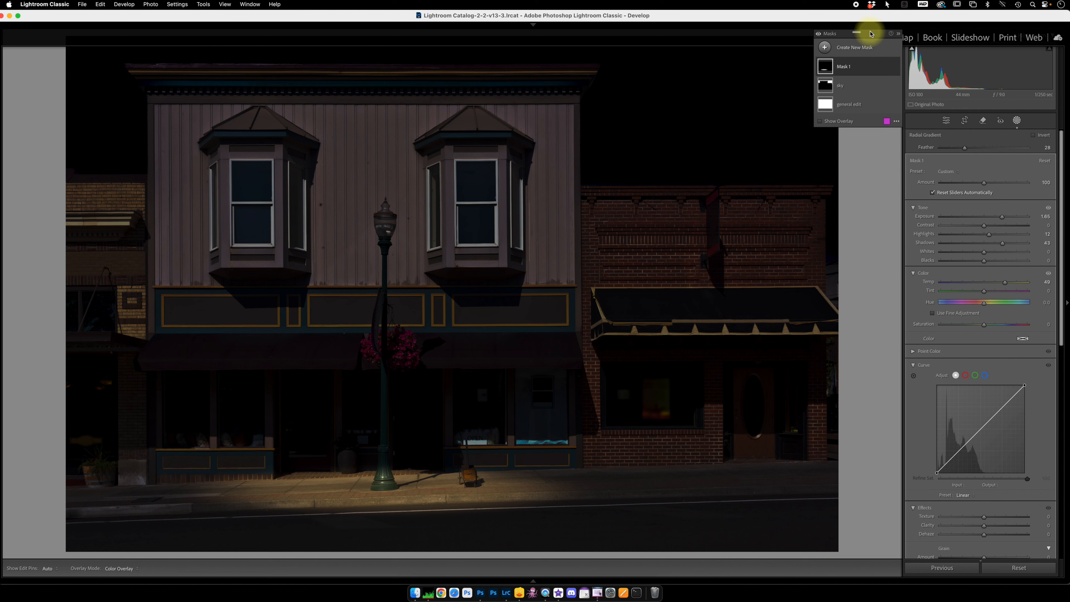
left_click_drag(1005, 285, 999, 284)
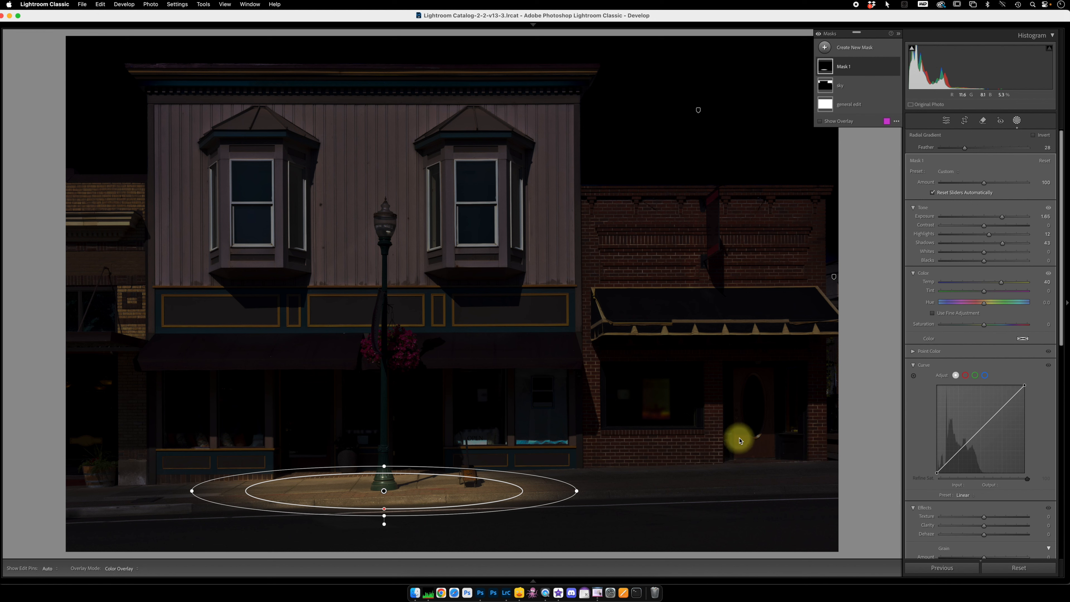
- Rename the sidewalk radial gradient mask as light pool 1
double_click(844, 67)
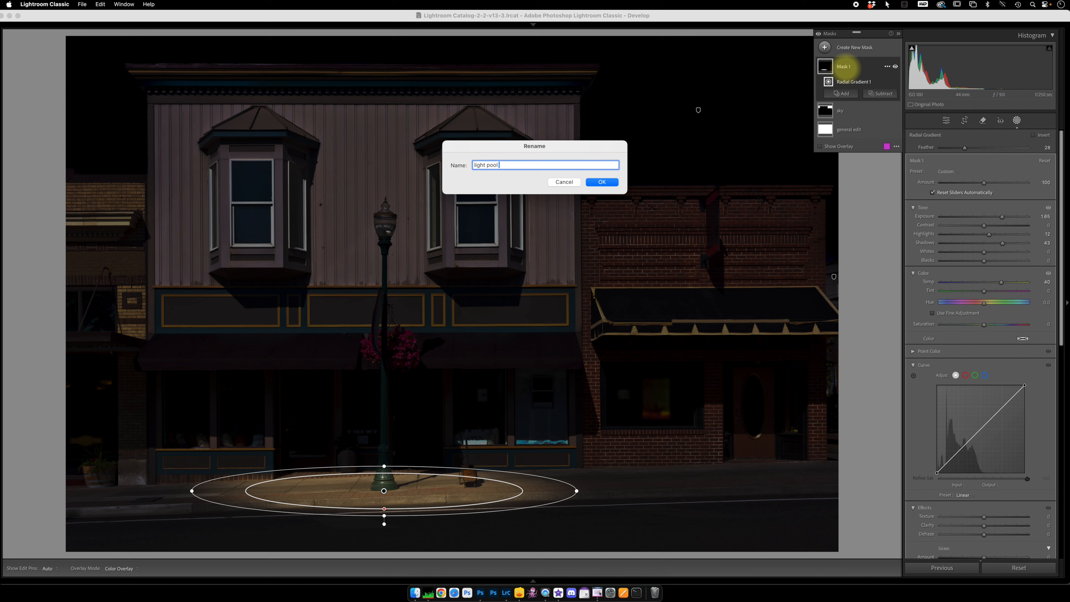
type("light pool 1")
key("Return")
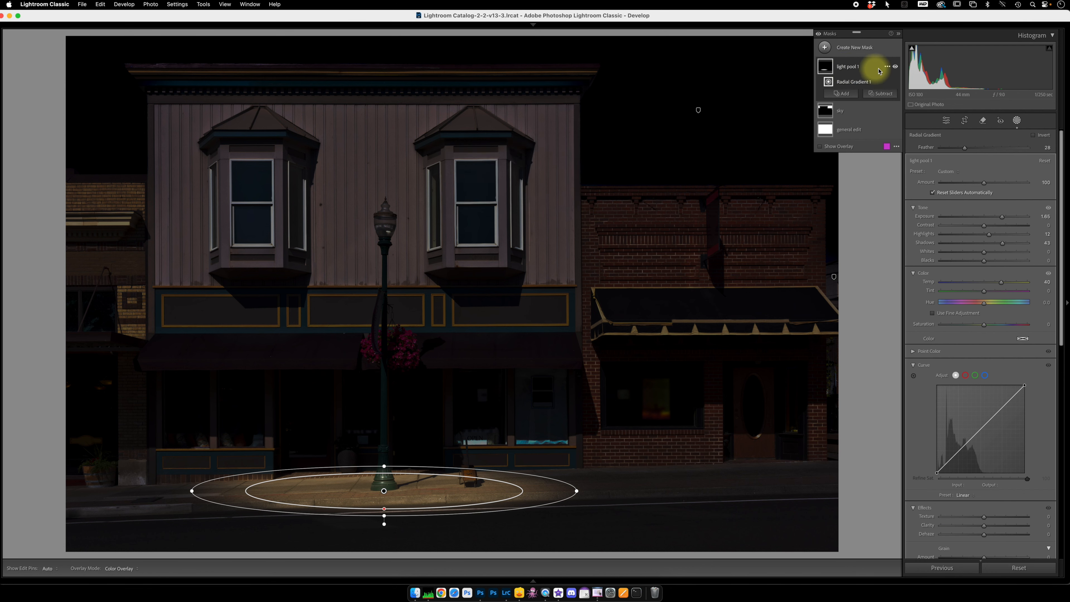
- Duplicate the light pool 1 mask, place the copy on the sidewalk before the brick building's door, and rename it light pool 2
left_click(887, 66)
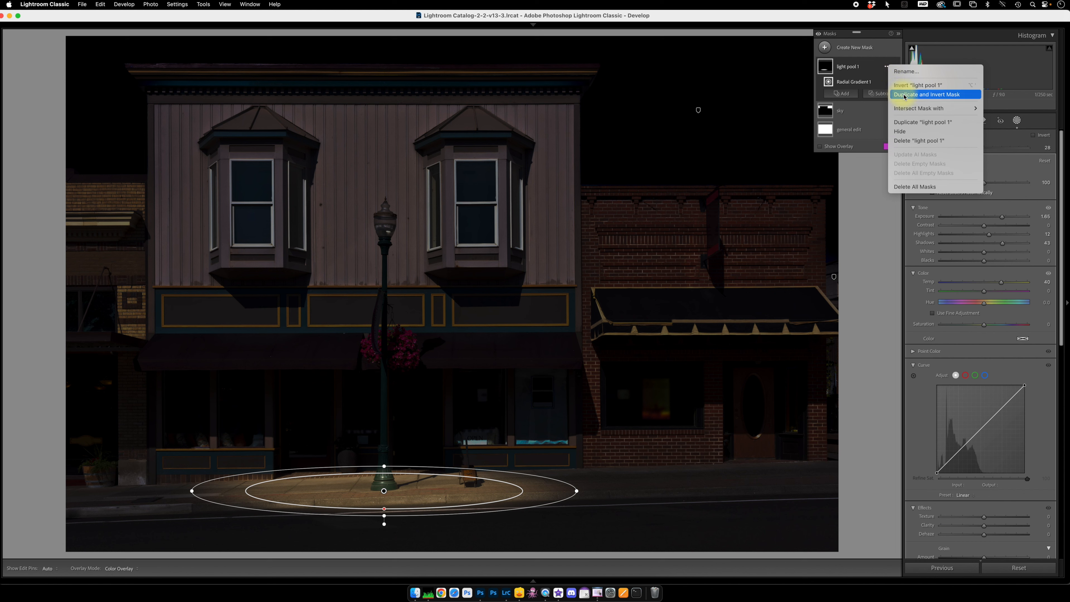
left_click(915, 122)
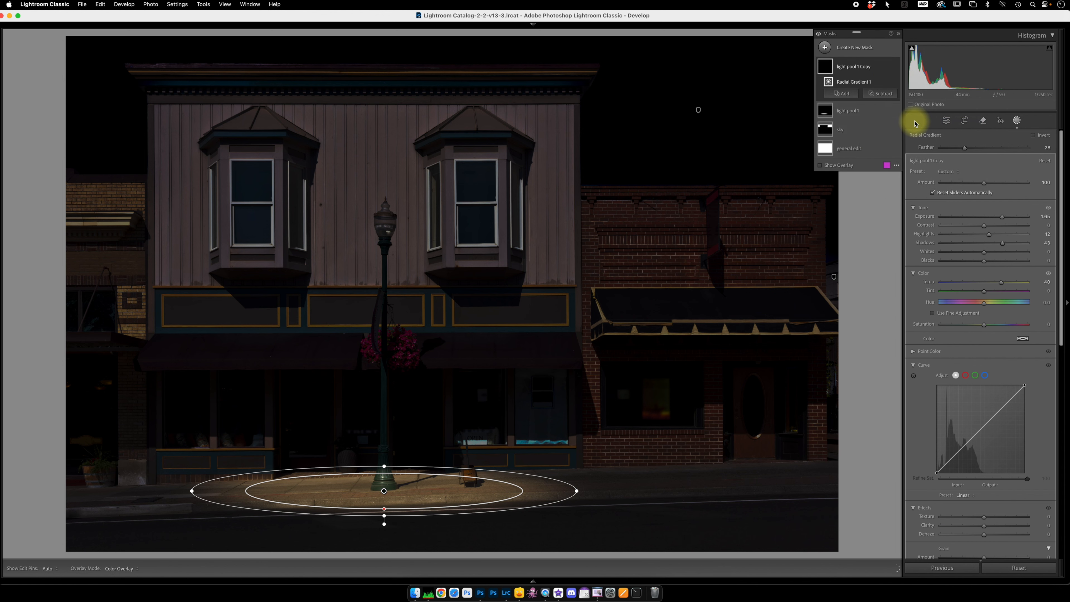
left_click(383, 491)
left_click_drag(383, 492, 750, 498)
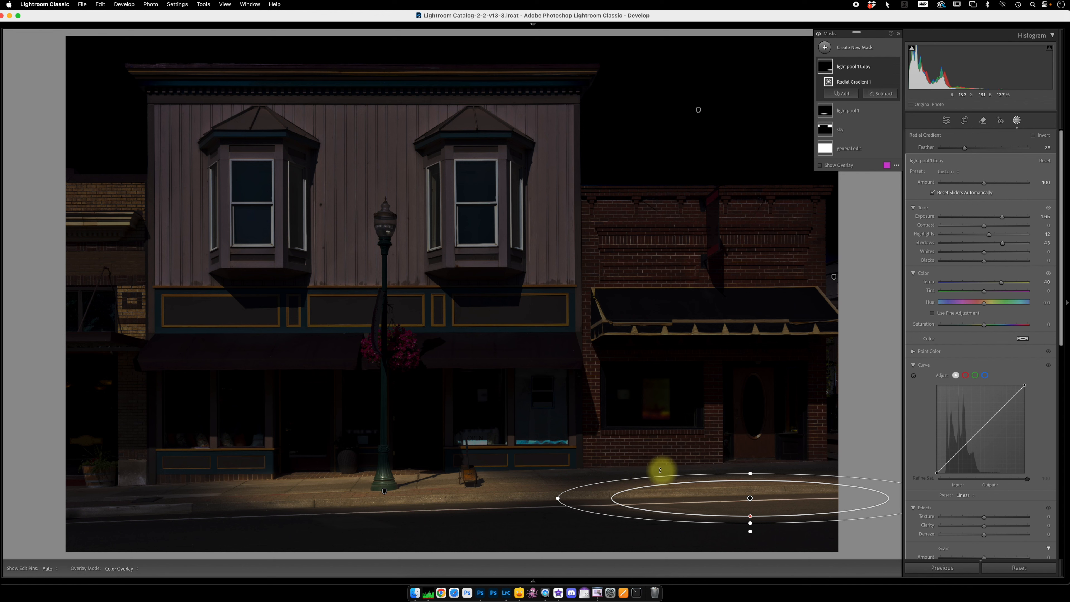
left_click(751, 499)
left_click_drag(750, 499, 742, 466)
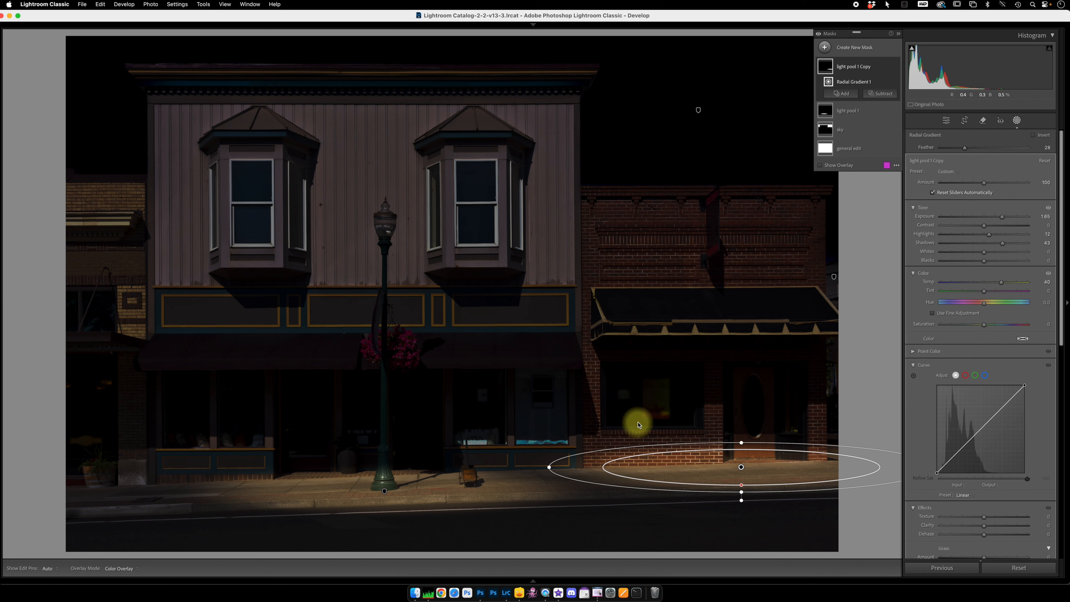
left_click(742, 467)
left_click_drag(741, 468, 742, 487)
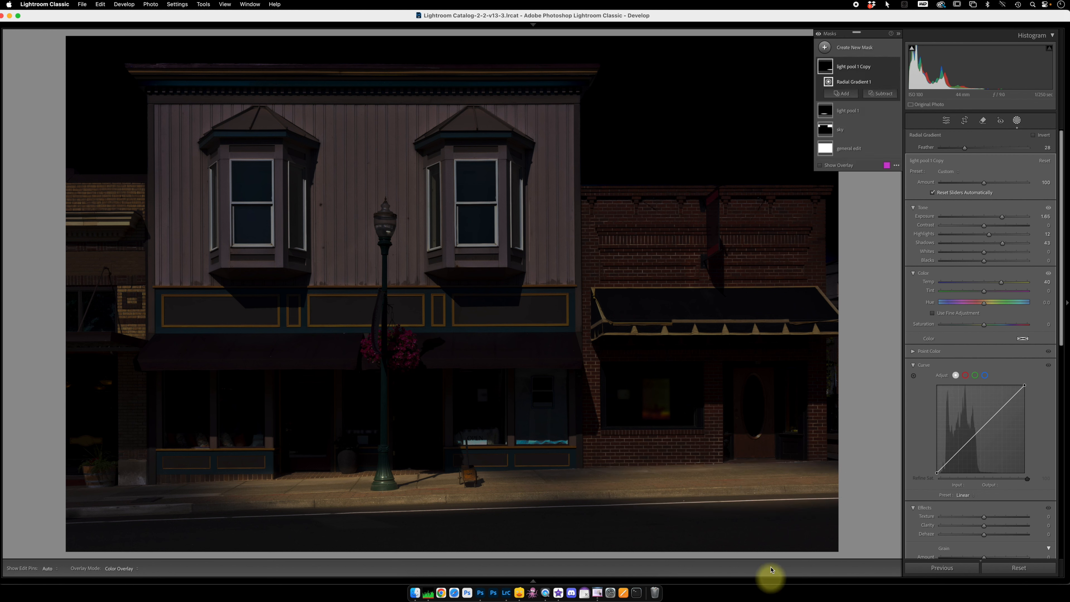
double_click(865, 68)
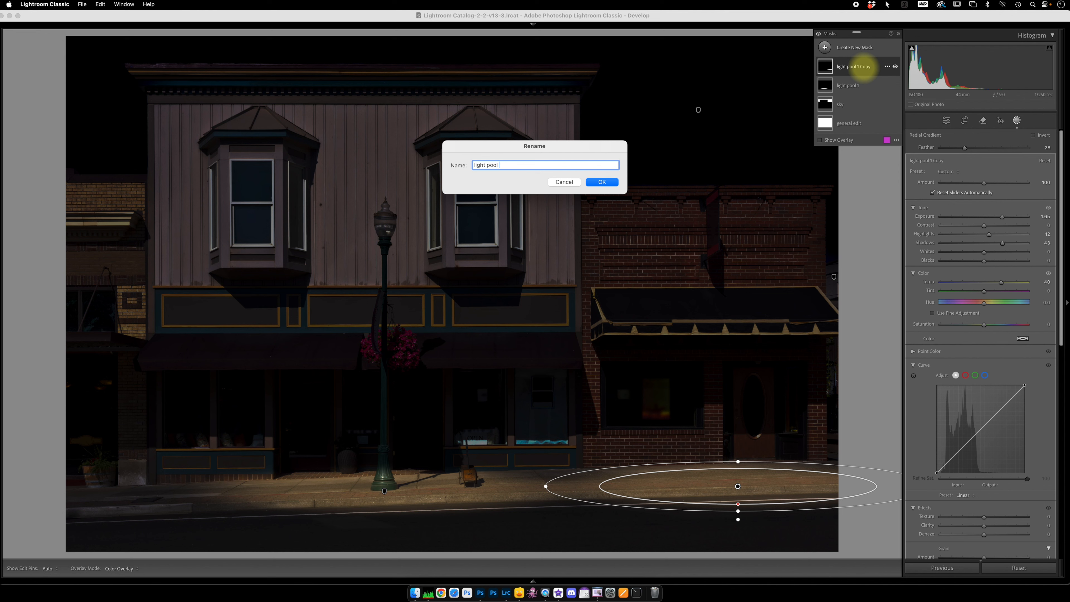
key("Return")
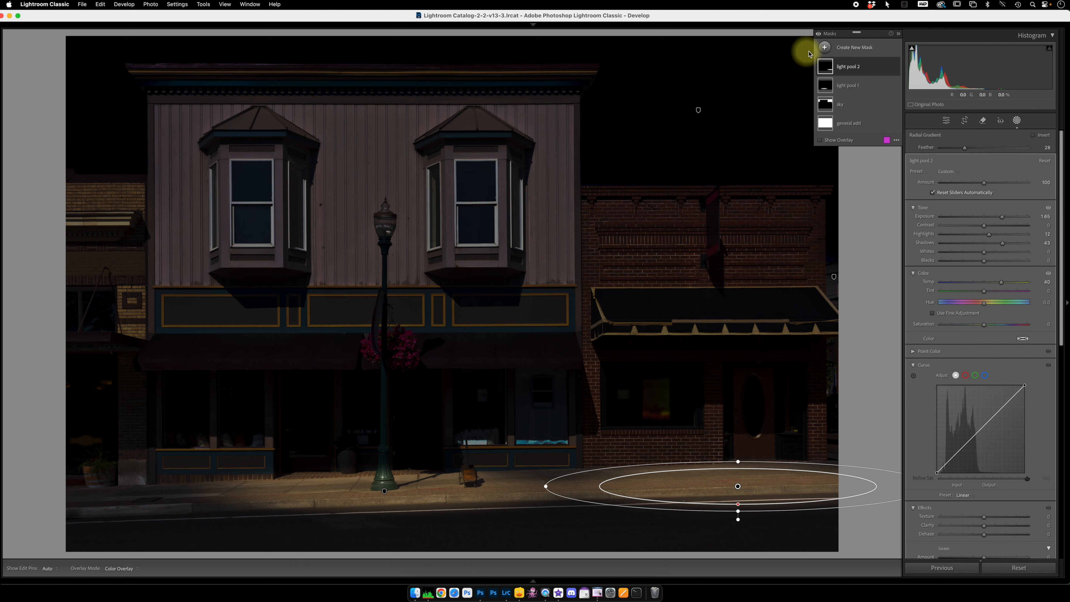
- Create an Objects mask with the rectangle selection mode around the ground-floor windows and doorway of the pale storefront
left_click(851, 48)
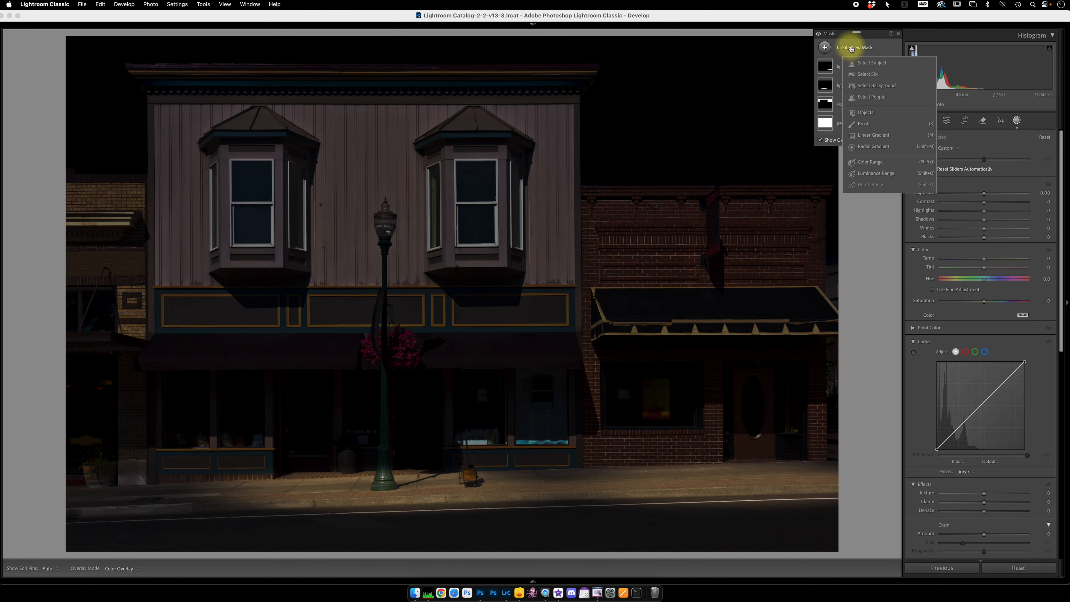
left_click(866, 114)
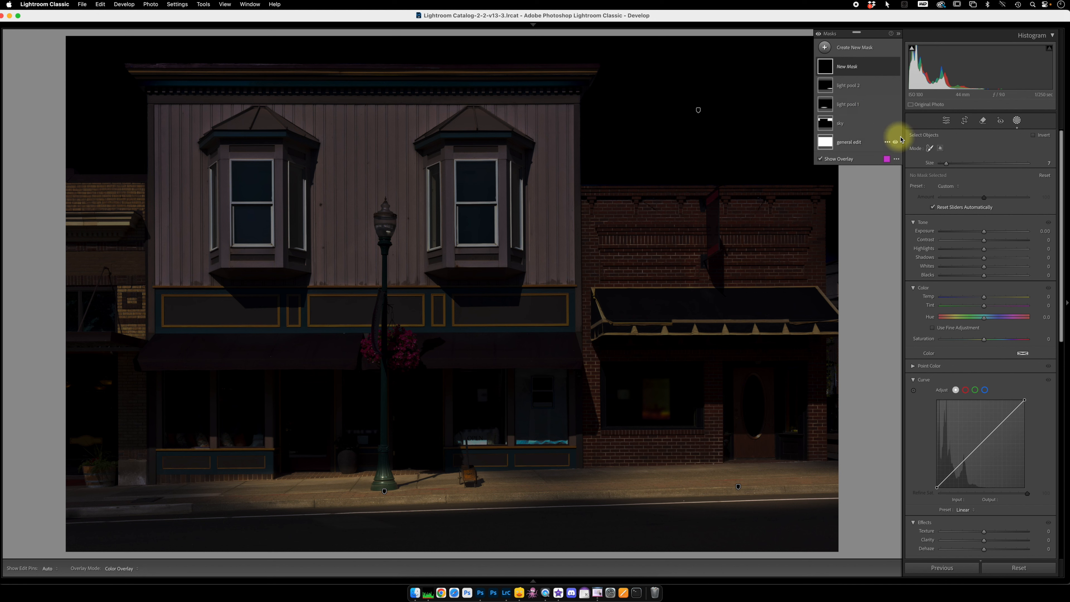
left_click(942, 149)
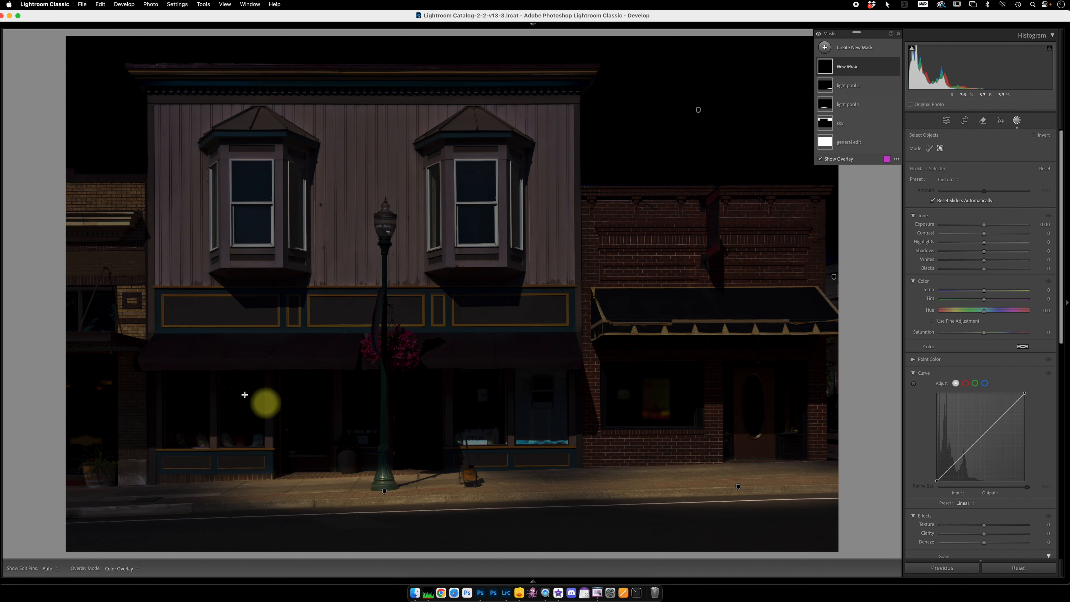
left_click_drag(163, 374, 508, 467)
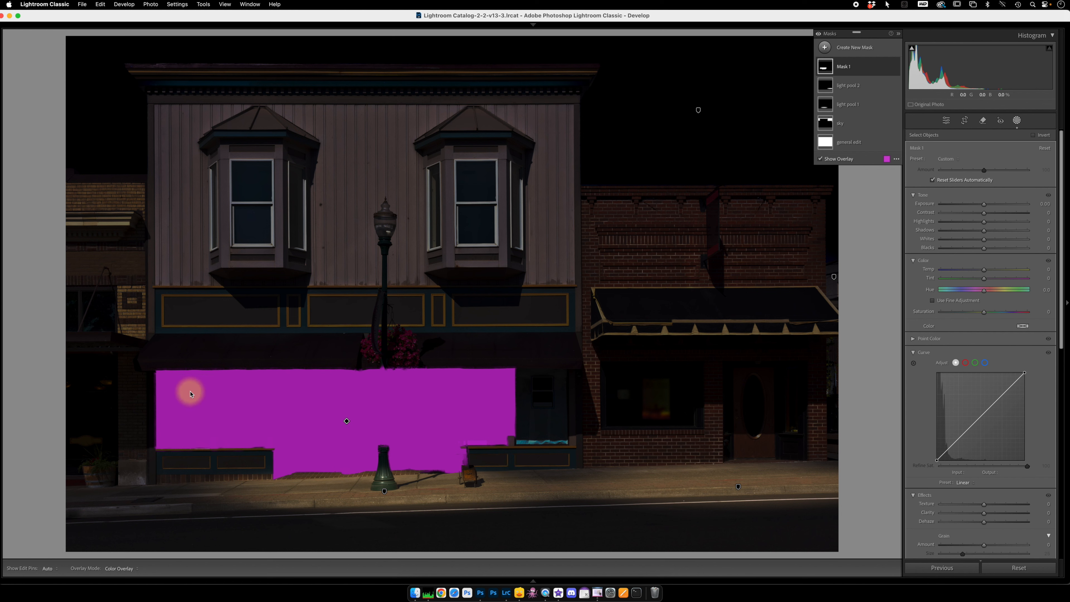
- Hide the general edit mask and subtract the storefront's two right-hand window posts and the lamp post from the window mask with a brush
mouse_move(887, 146)
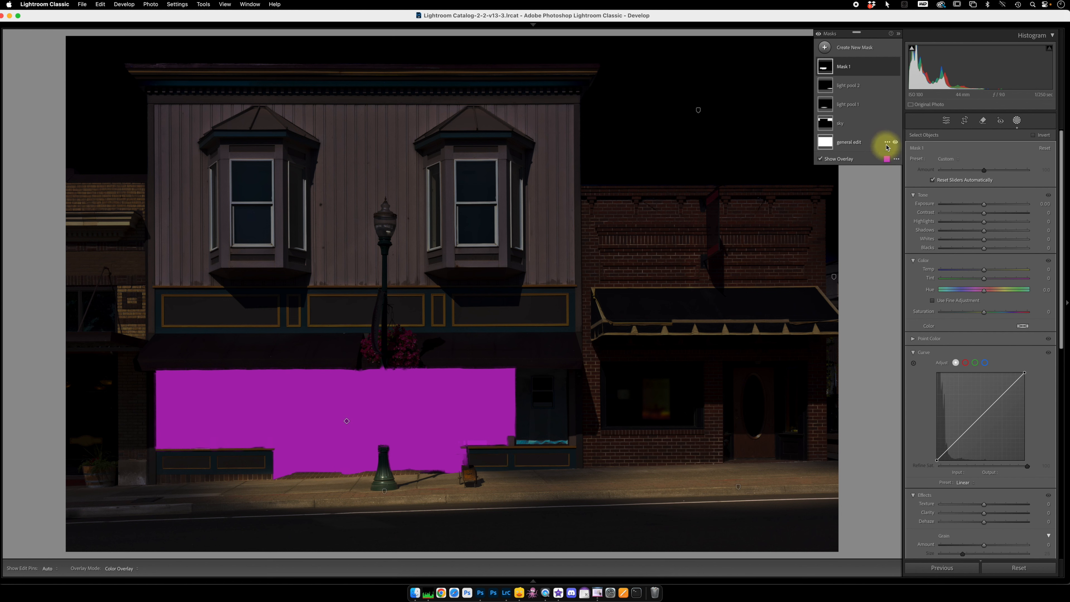
left_click(897, 143)
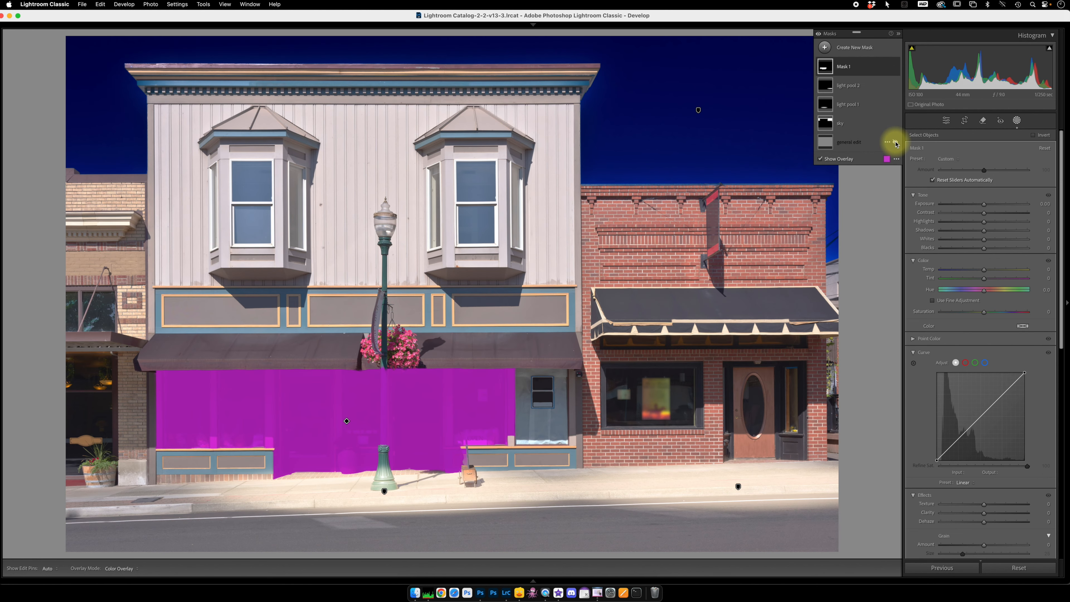
left_click(864, 67)
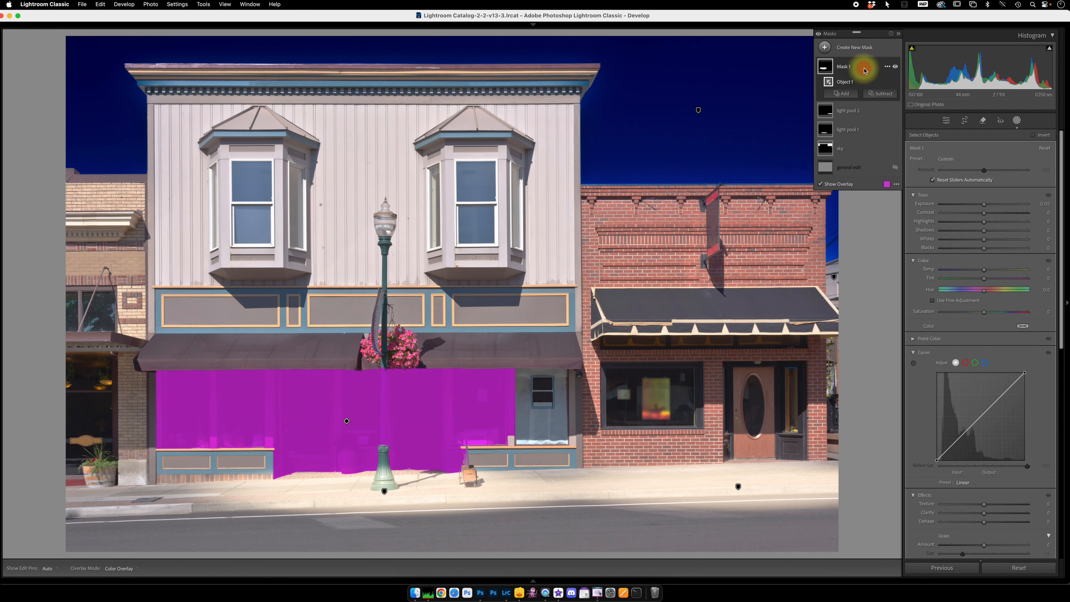
left_click(885, 97)
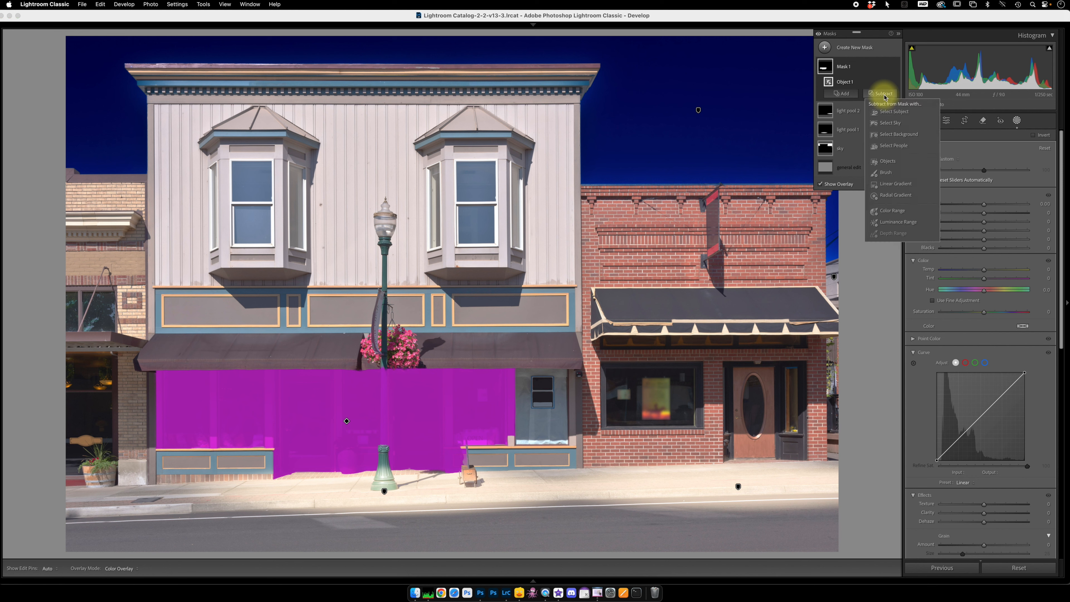
left_click(886, 172)
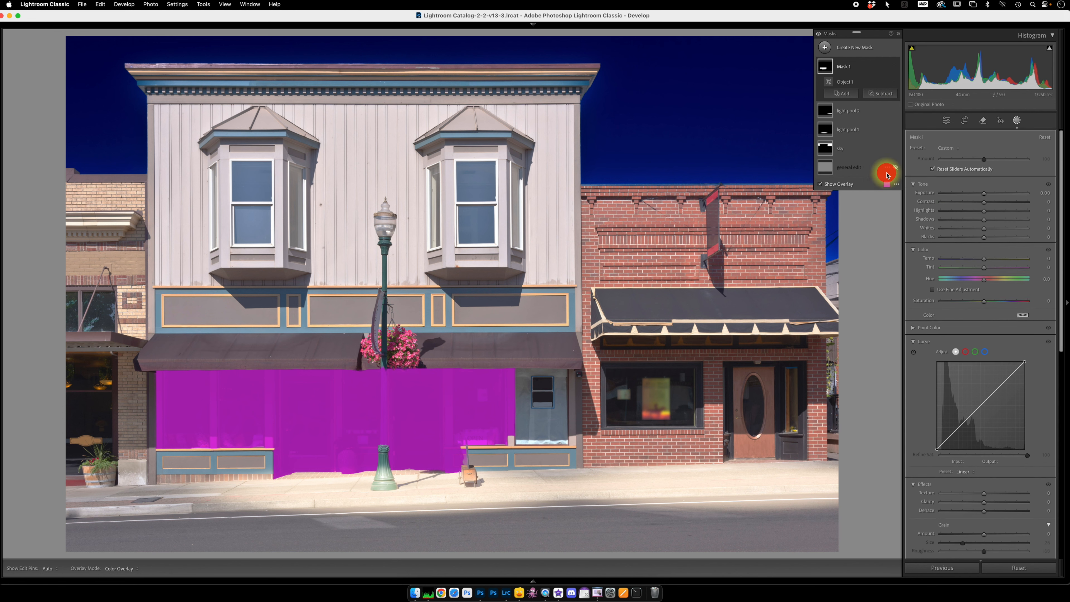
left_click(509, 372)
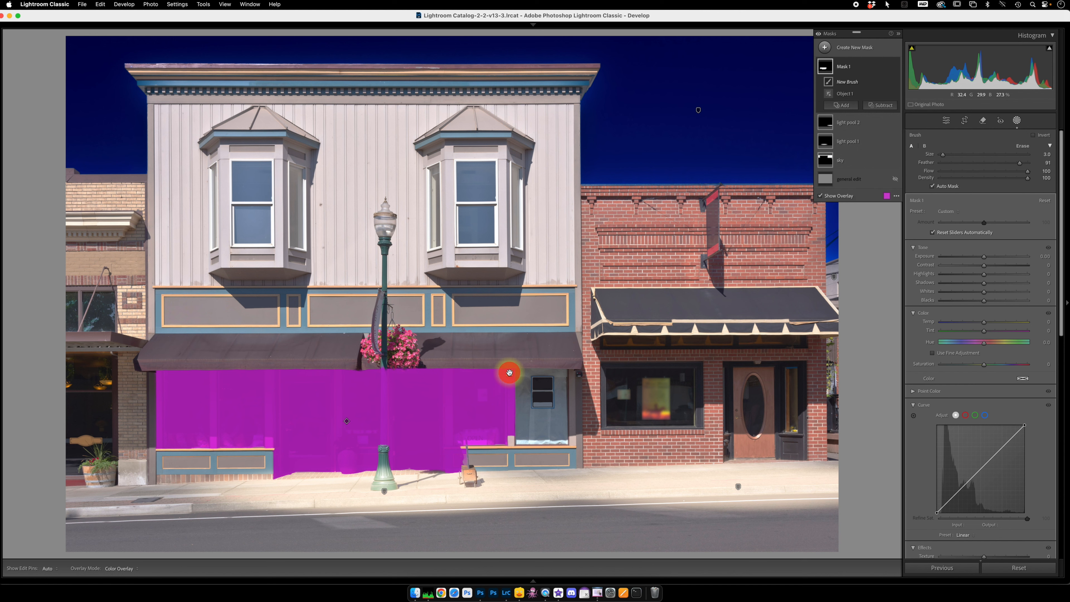
left_click(512, 445)
left_click_drag(447, 373, 445, 447)
key("h")
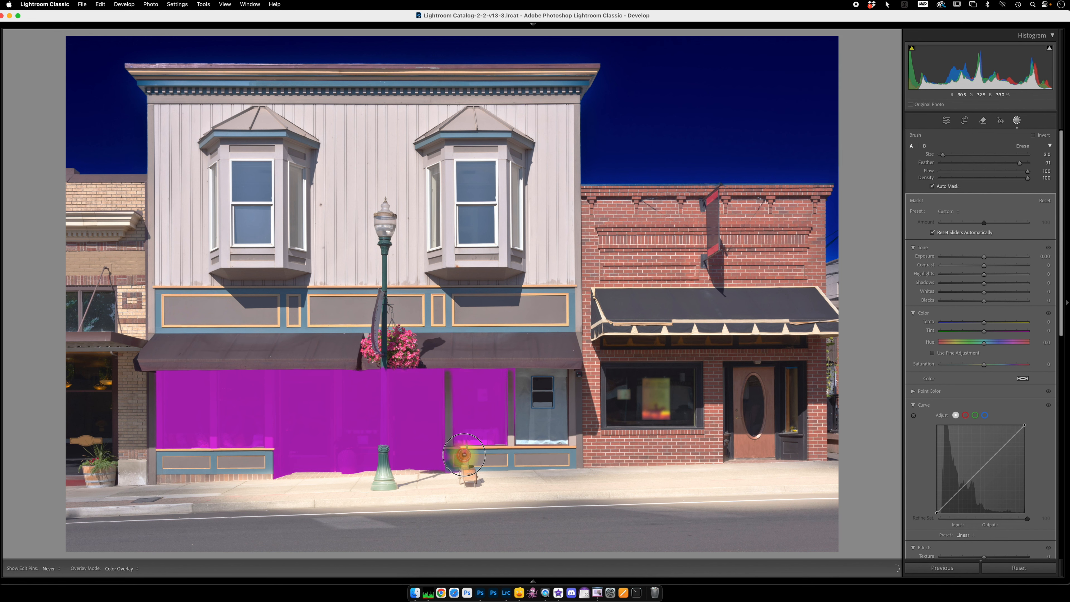
key("h")
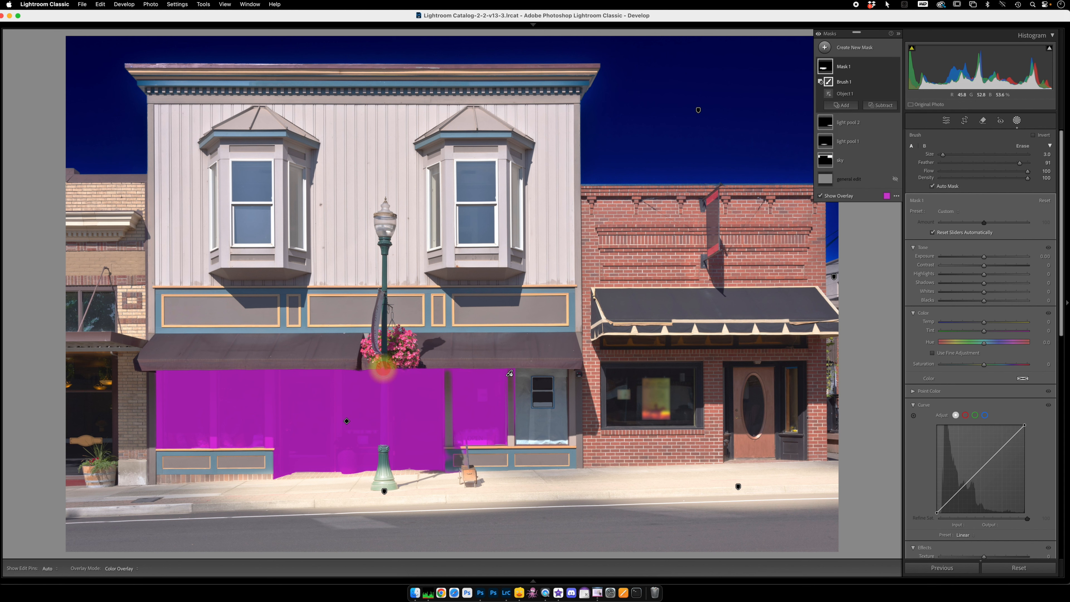
left_click_drag(382, 445, 383, 444)
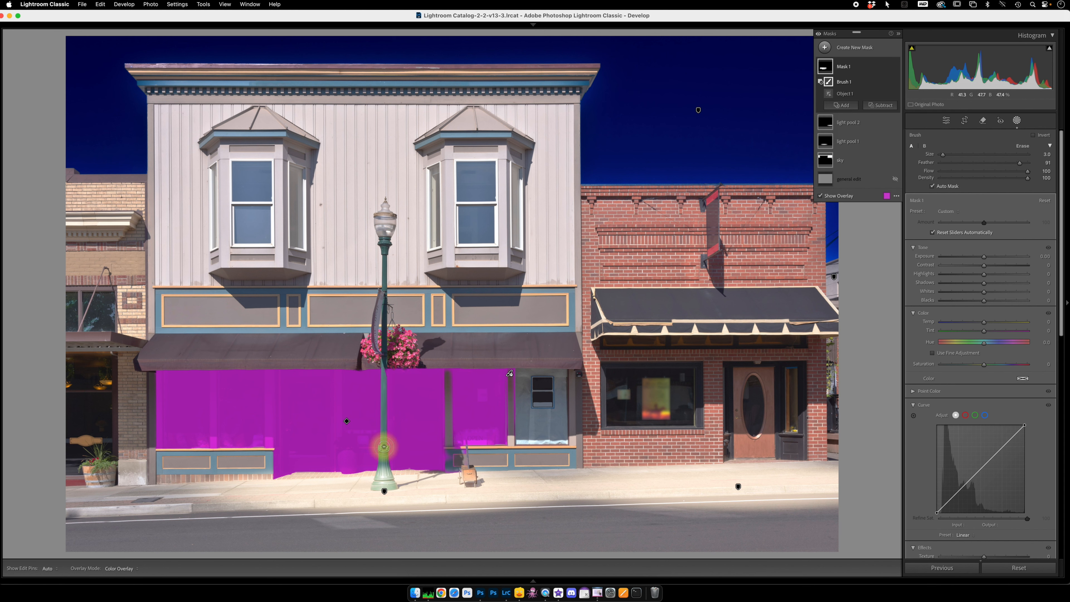
- Brush the vertical post in the middle of the doorway area and the round planter beside it out of the window mask
left_click(336, 372)
left_click(336, 465, "shift")
mouse_move(341, 458)
left_mouse_down()
mouse_move(363, 454)
mouse_move(337, 459)
mouse_move(368, 473)
left_mouse_up()
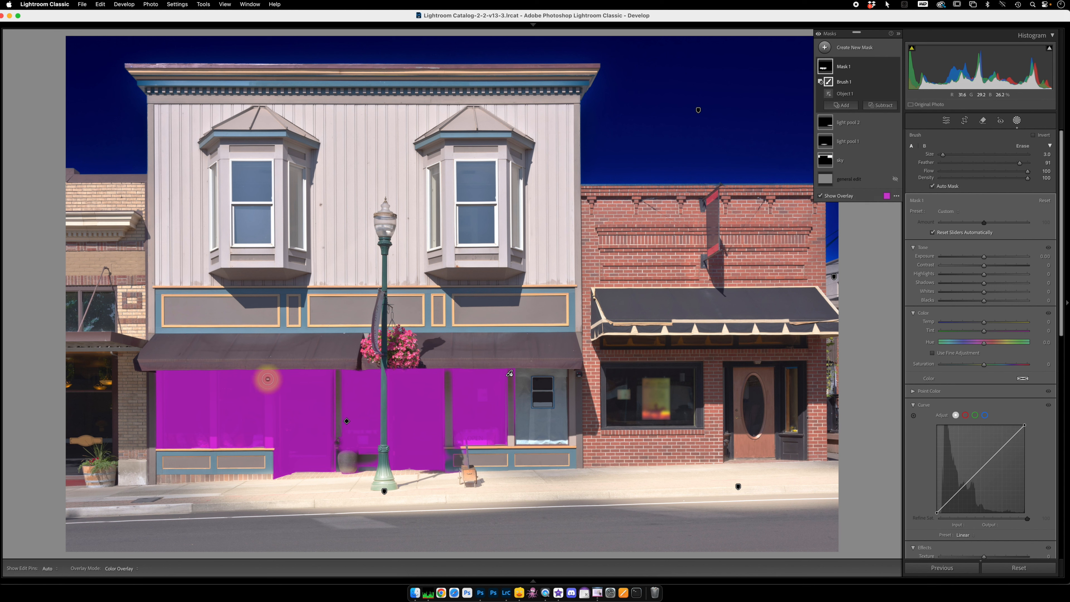
- Subtract the three left-hand window posts and the lower edge along the sidewalk at the doorway from the window mask
left_click(269, 373)
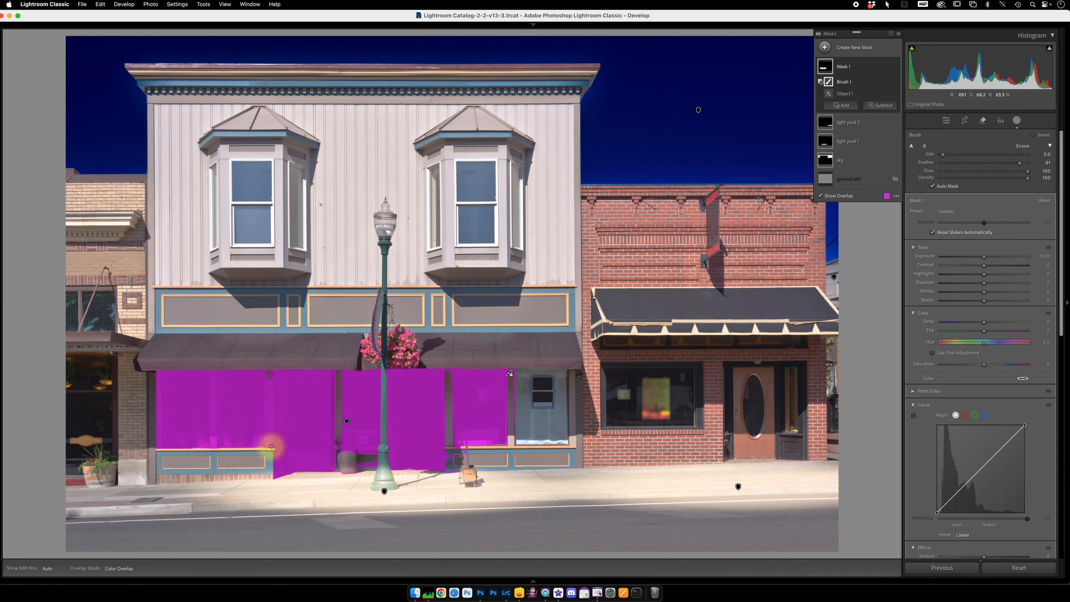
left_click(267, 445, "shift")
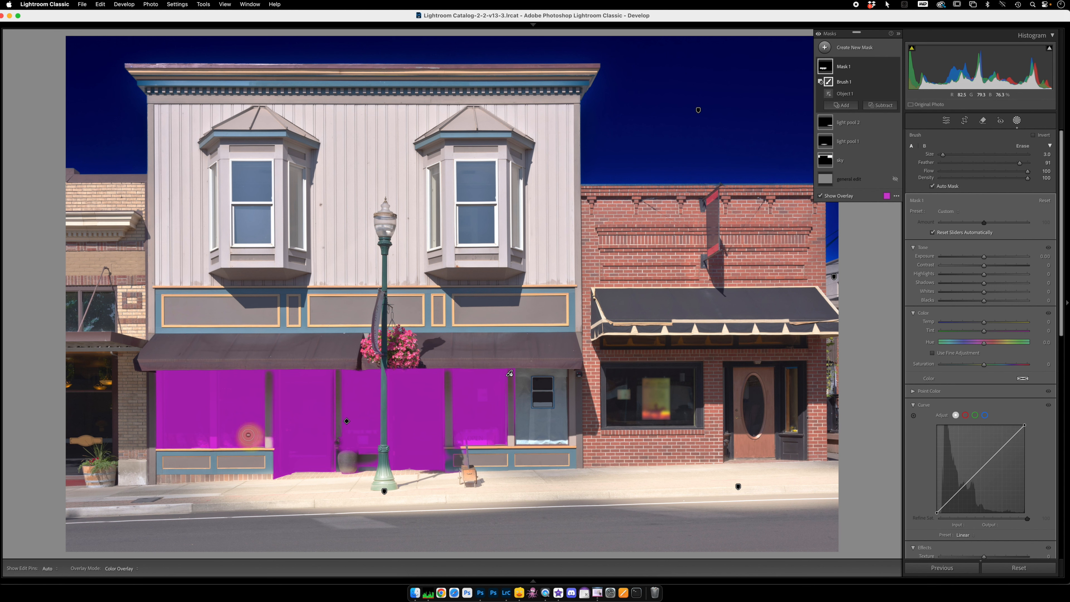
left_click(213, 373)
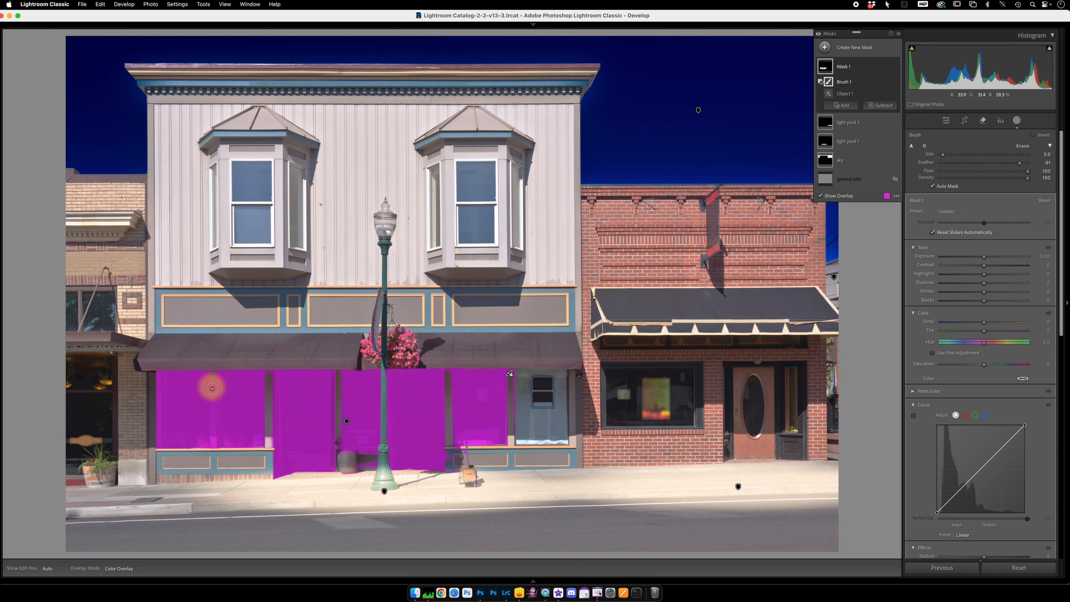
left_click(213, 445, "shift")
left_click(158, 376)
left_click(158, 445, "shift")
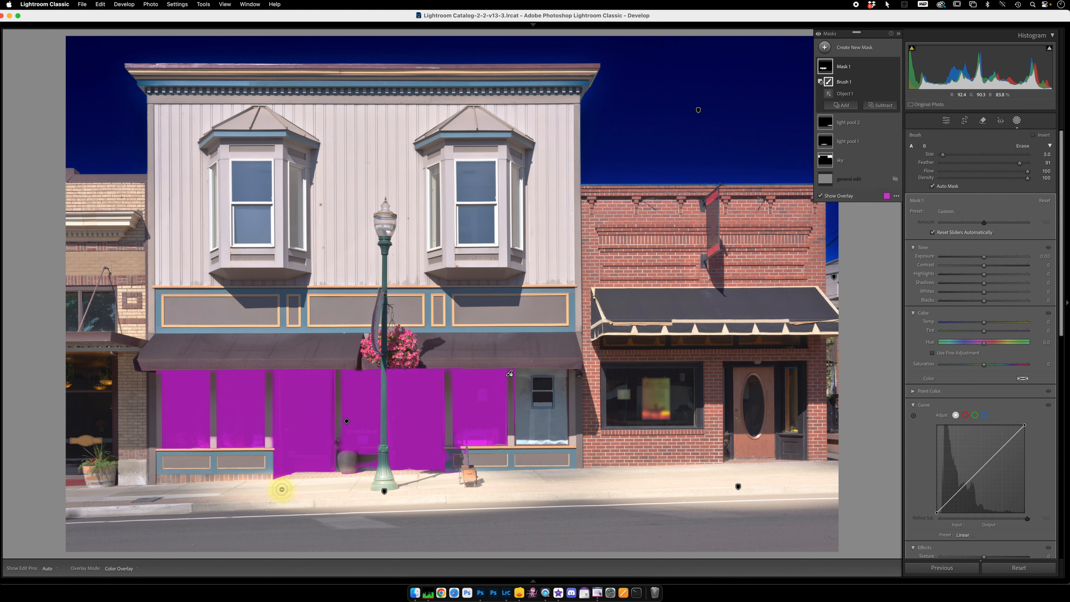
mouse_move(276, 455)
left_mouse_down()
mouse_move(286, 454)
mouse_move(280, 471)
mouse_move(307, 483)
left_mouse_up()
mouse_move(395, 462)
left_mouse_down()
mouse_move(449, 459)
mouse_move(386, 459)
mouse_move(434, 469)
left_mouse_up()
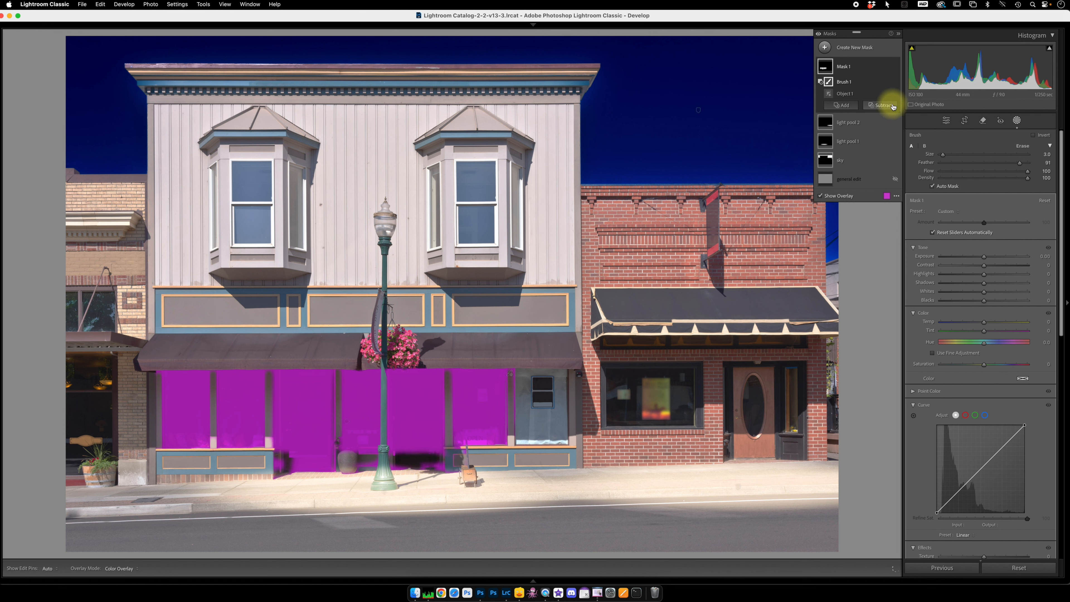
- Paint the missed dark doorway base beside the lamp post into the window mask with an added brush, and show the general edit mask again
left_click(841, 105)
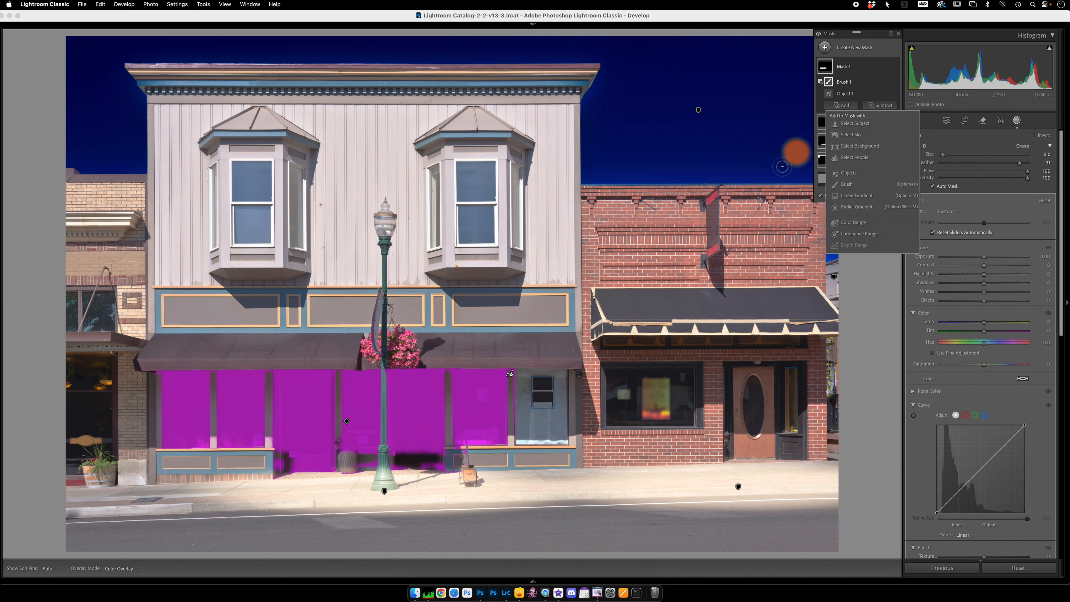
left_click(406, 459)
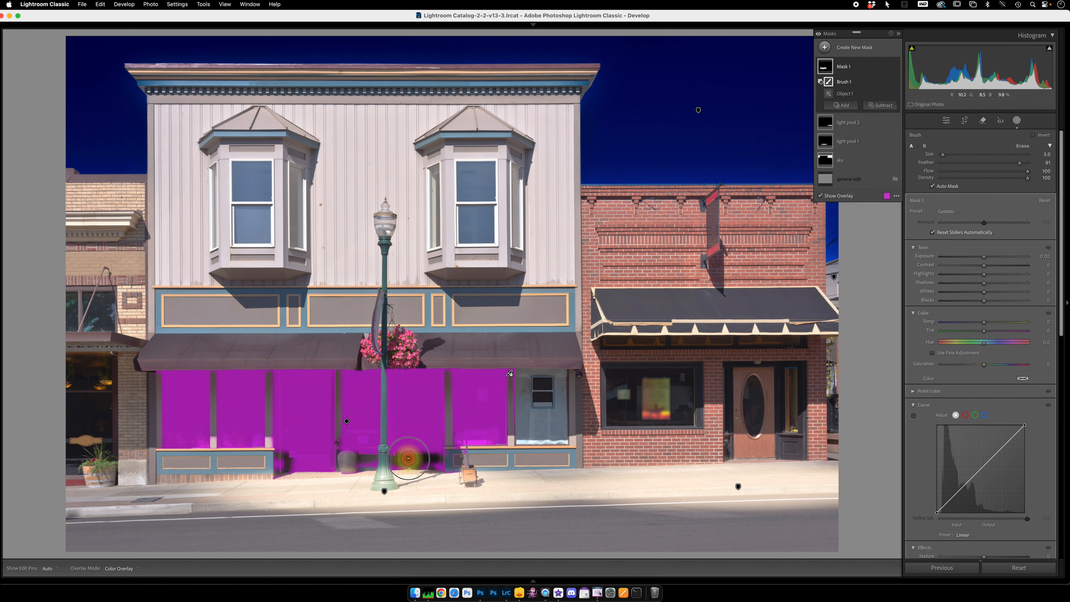
left_click(844, 104)
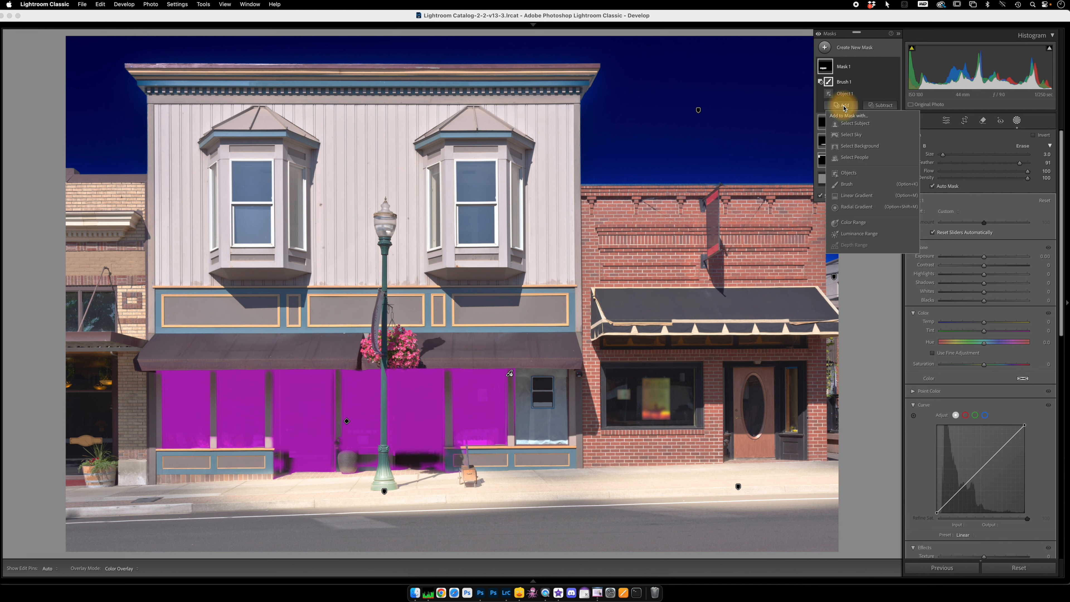
left_click(856, 186)
mouse_move(405, 457)
left_mouse_down()
mouse_move(436, 461)
mouse_move(403, 459)
left_mouse_up()
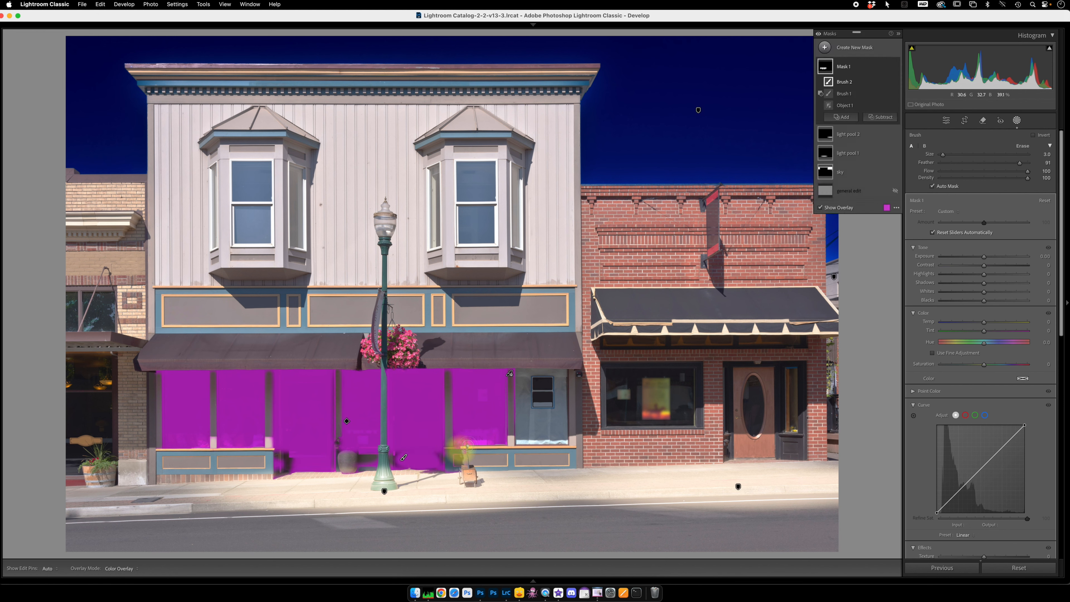
left_click(896, 191)
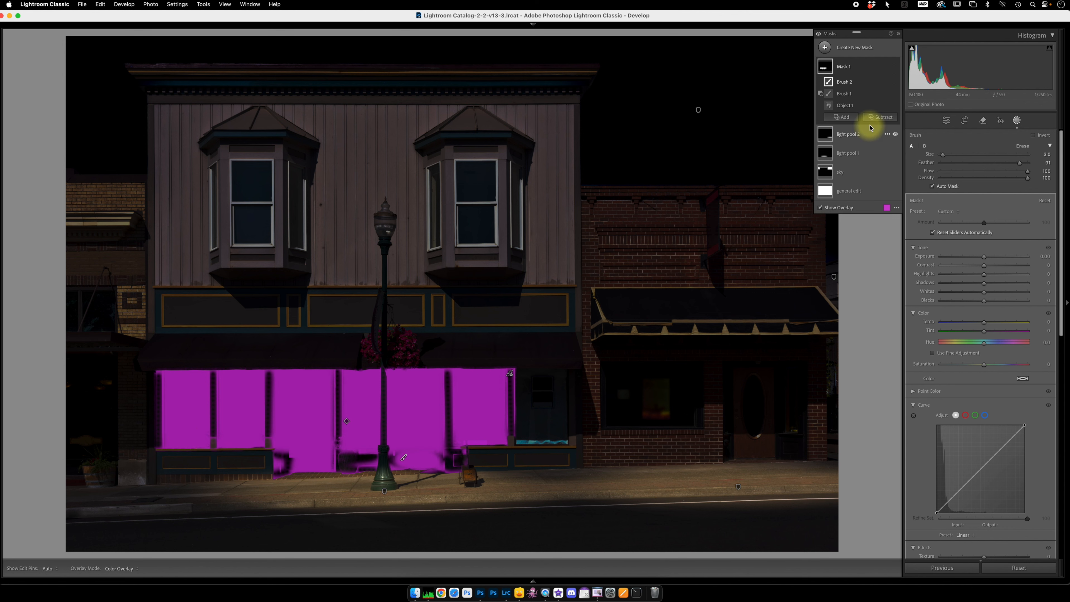
- Intersect the window mask with a linear gradient that fades from the tops of the shop windows down toward their lower edges
key("alt")
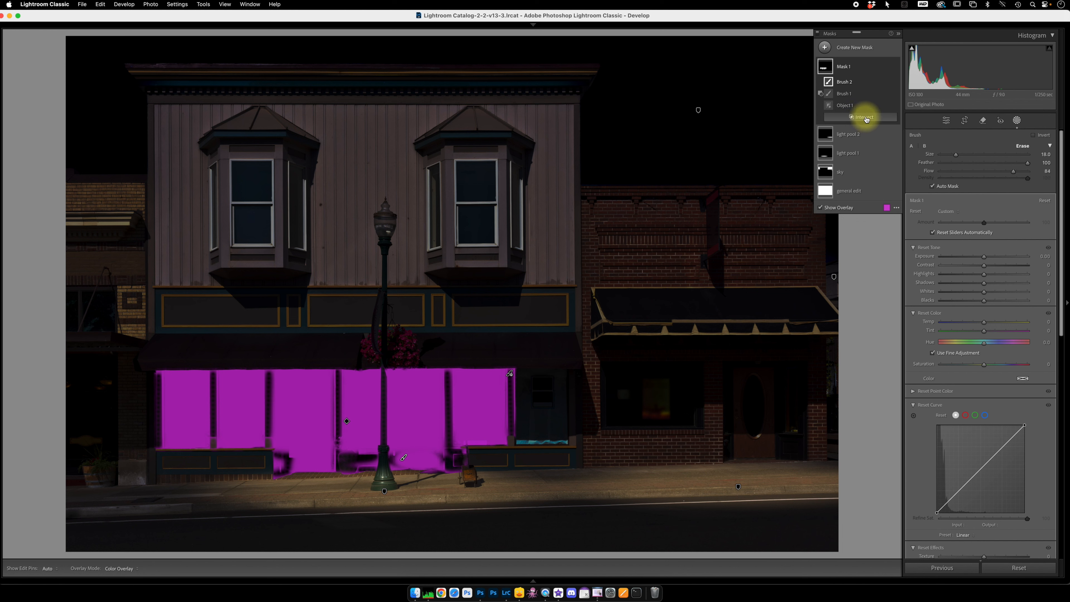
left_click(866, 120, "alt")
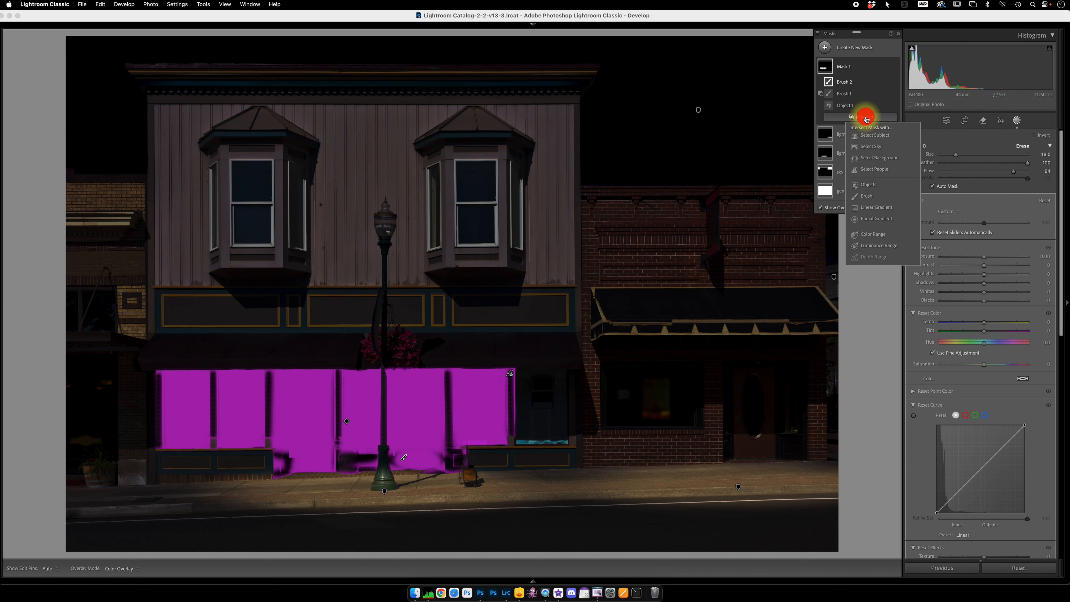
left_click(876, 208, "alt")
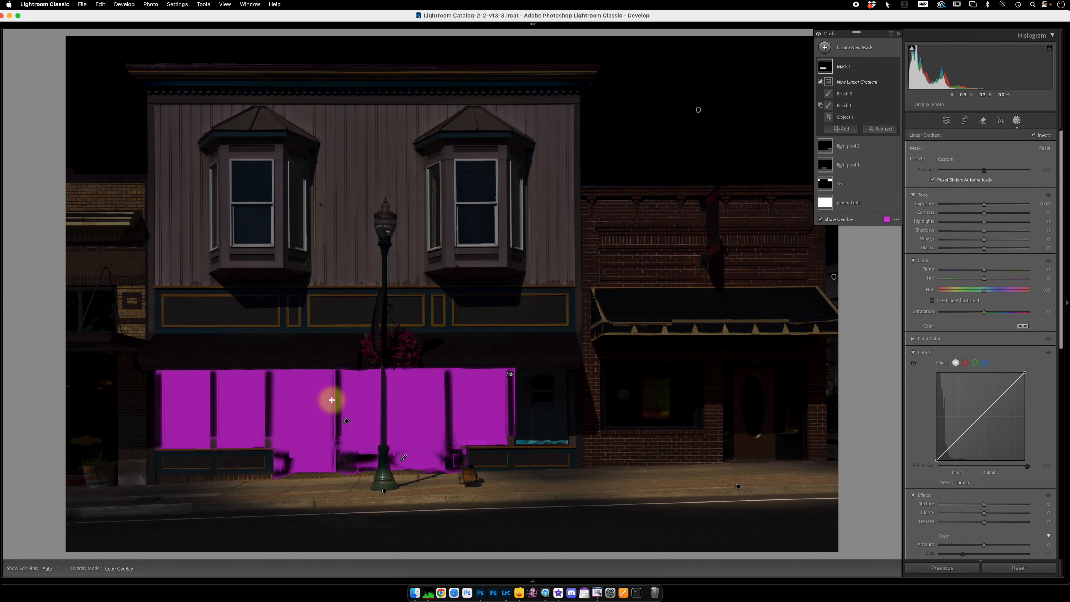
left_click_drag(332, 395, 334, 444)
left_click_drag(333, 408, 332, 396)
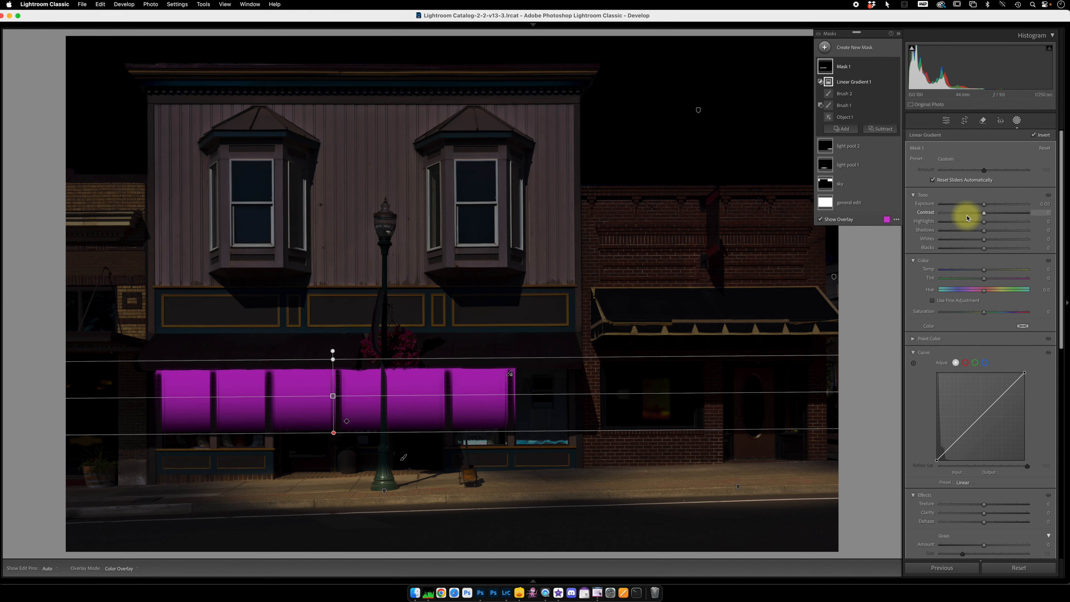
- Set the window mask to Exposure 2.44, Highlights 91, Shadows 98 and Whites 22, hide the overlay, and tighten the gradient over the windows
left_click_drag(984, 205, 993, 240)
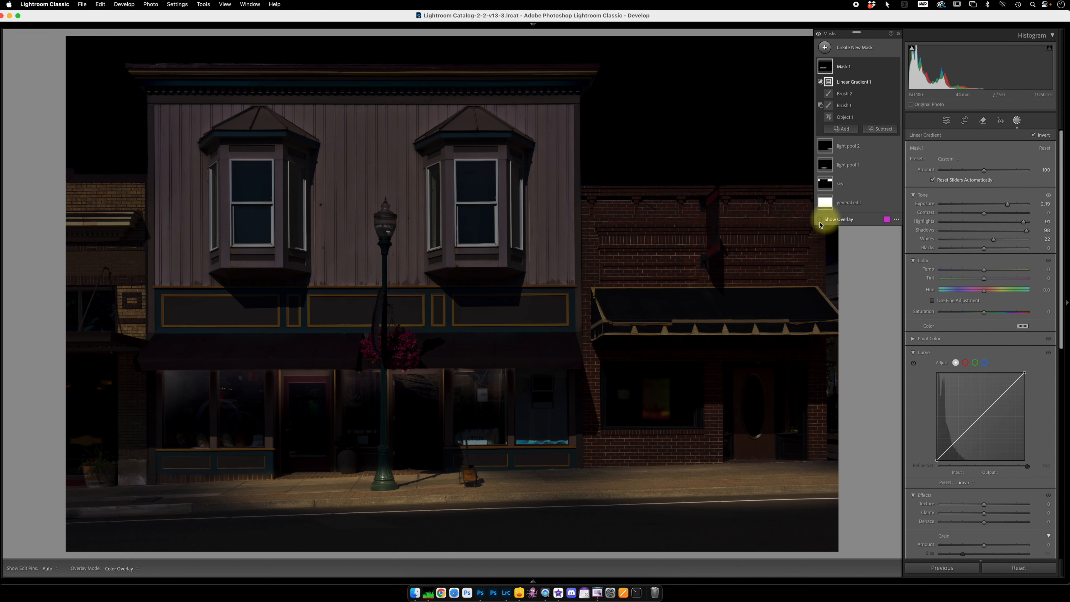
left_click_drag(1009, 205, 1011, 205)
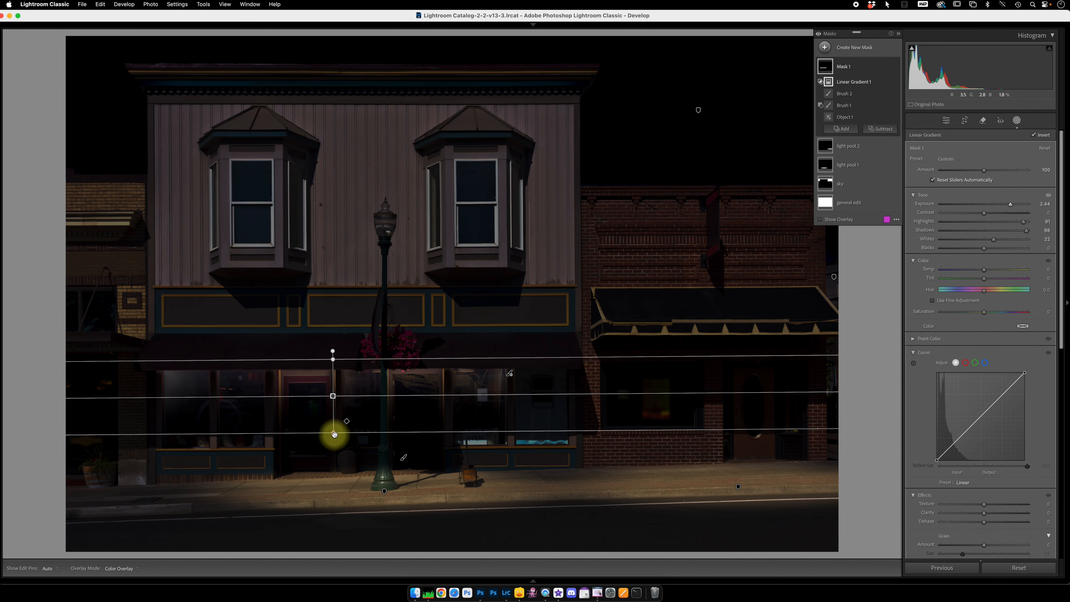
left_click_drag(334, 434, 333, 401)
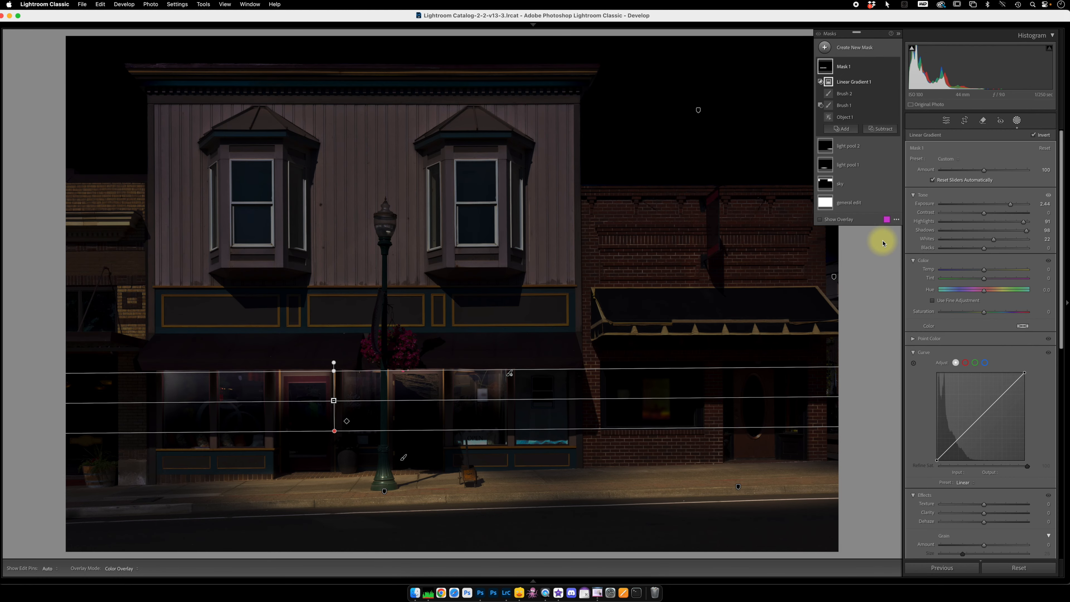
- Raise the window mask's overall amount to 118 and compare the night edit with the original photo
left_click(984, 171)
left_click_drag(984, 172, 988, 172)
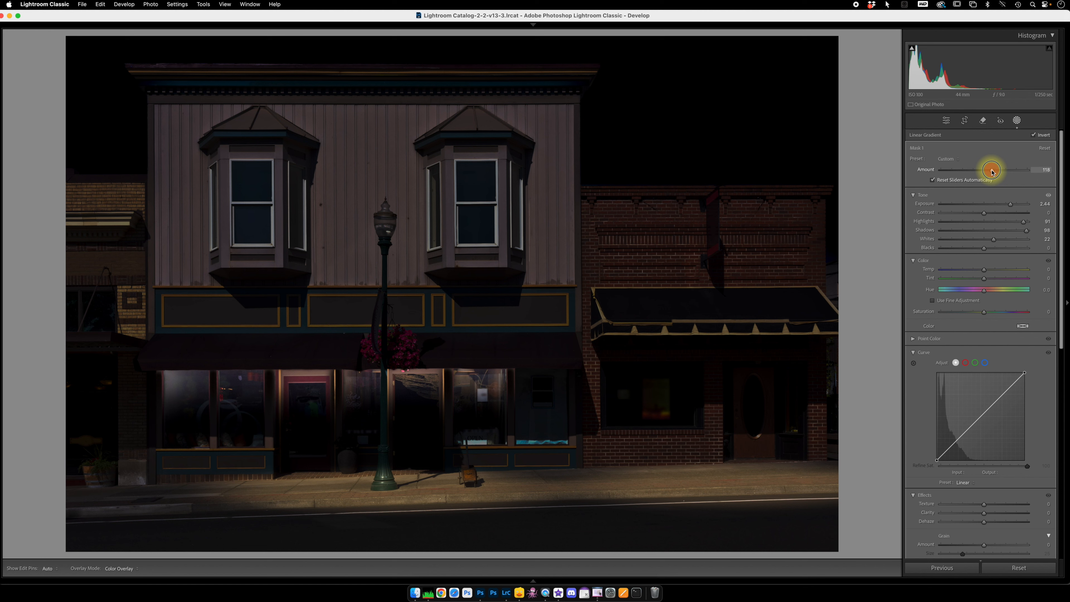
left_click_drag(993, 172, 993, 172)
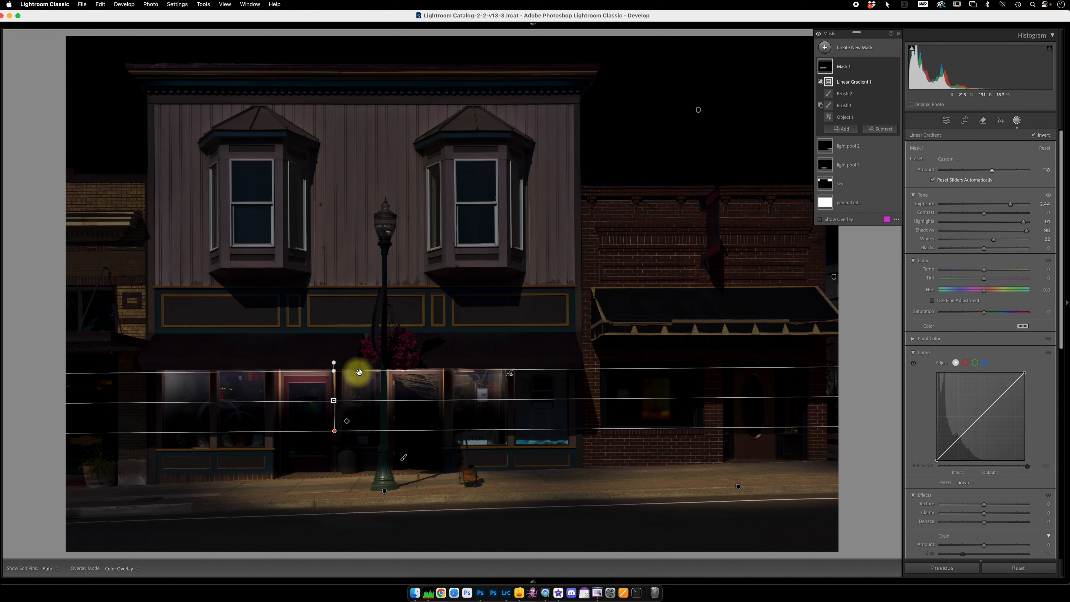
left_click(867, 71)
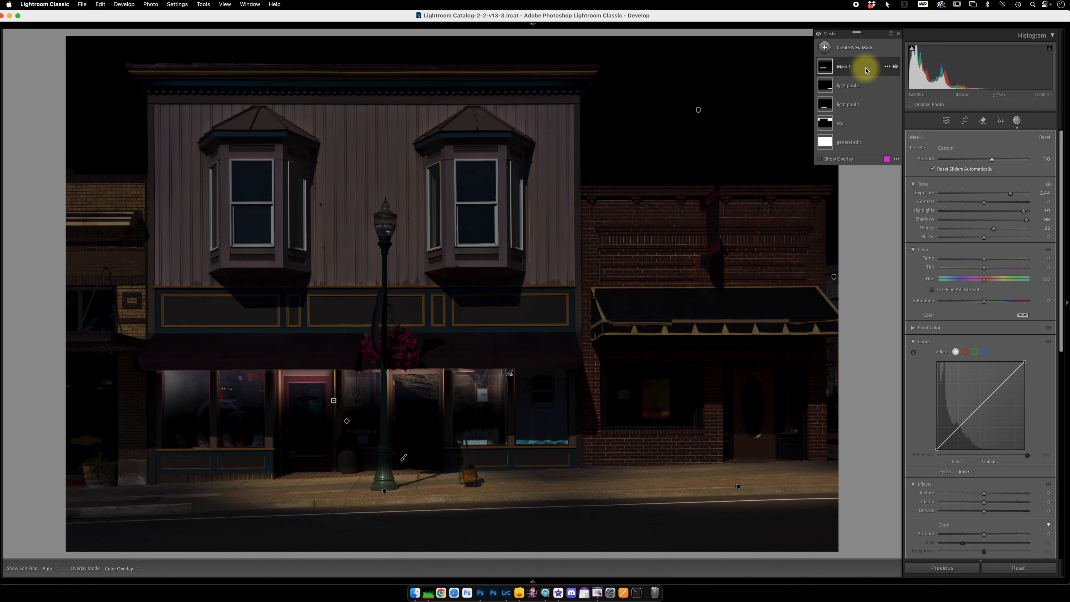
key("backslash")
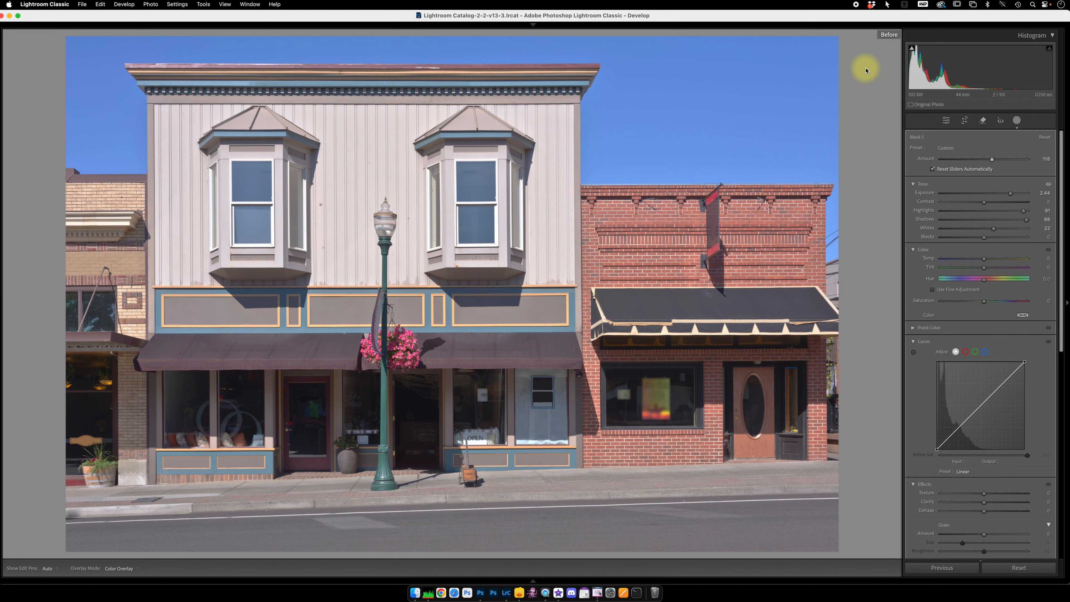
key("backslash")
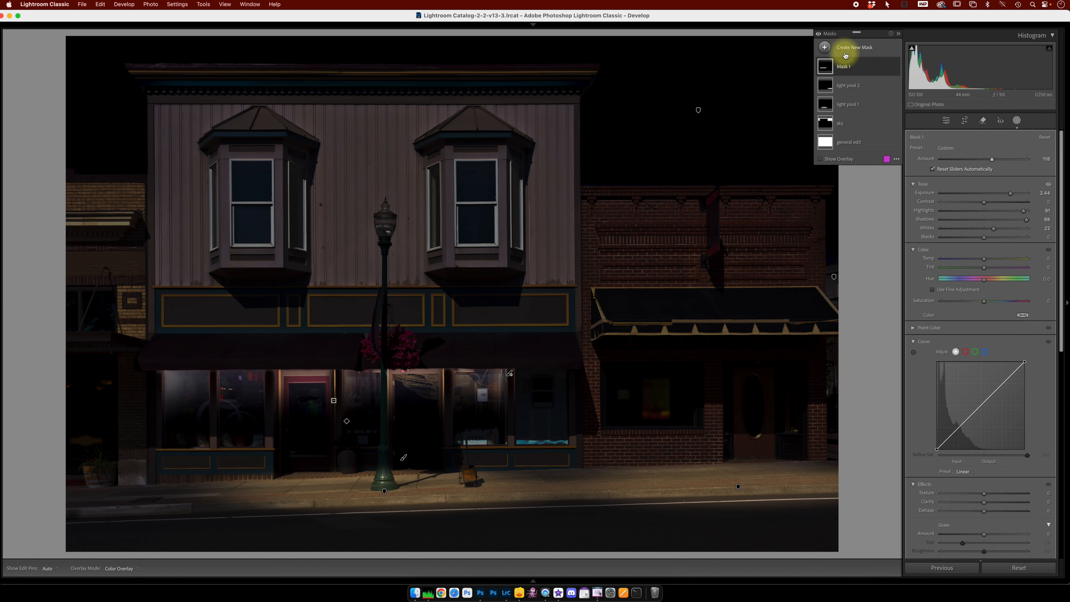
- Brush a new mask over the small window in the blue door and set Exposure 1.93, Shadows 65 and an amount of about 150
left_click(826, 47)
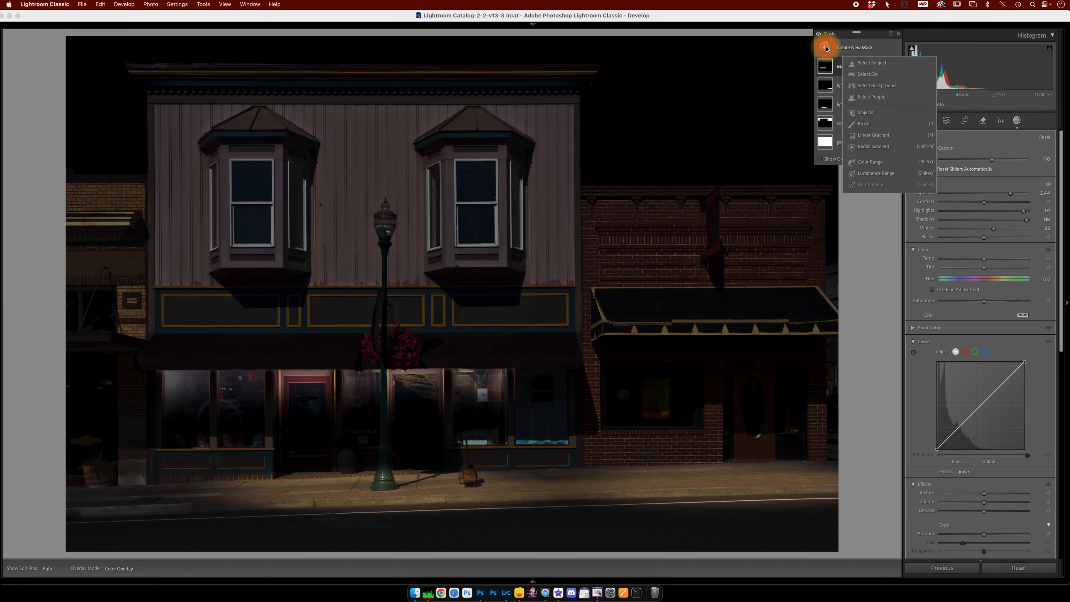
left_click(864, 124)
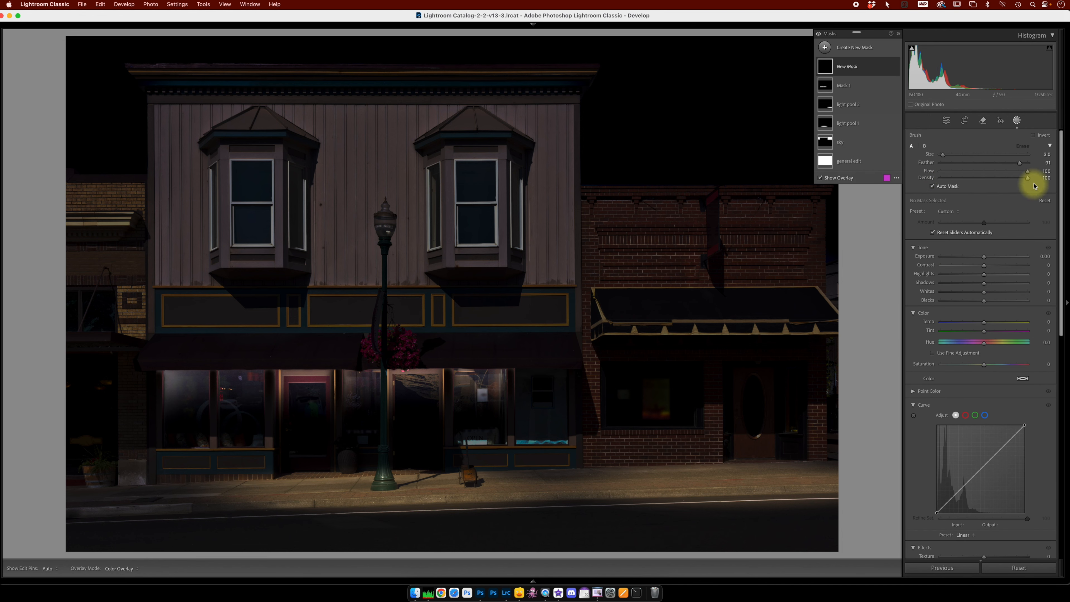
left_click_drag(538, 383, 544, 397)
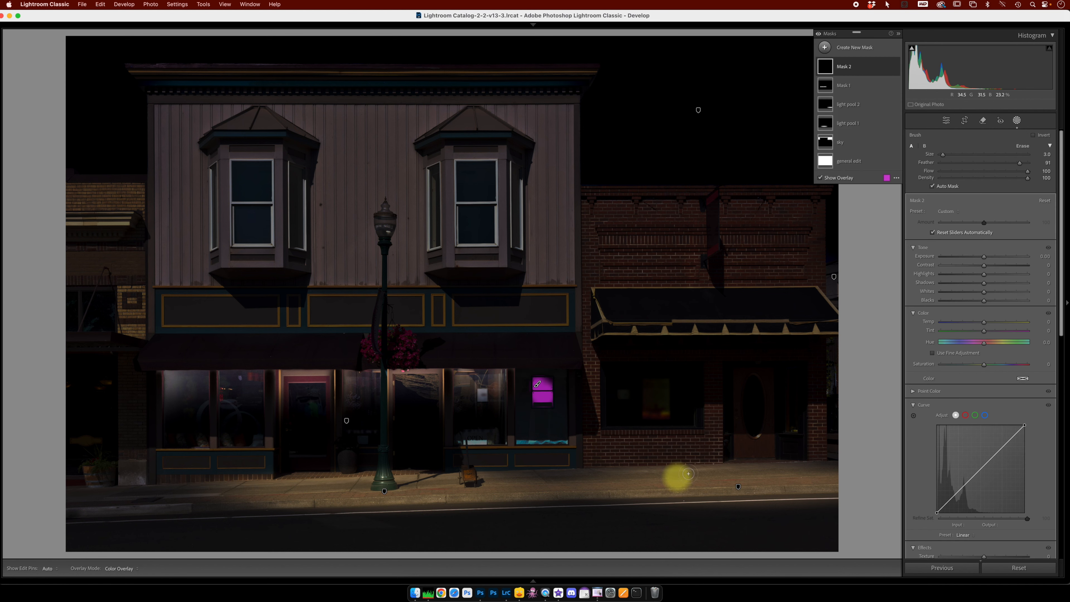
left_click_drag(984, 258, 1012, 283)
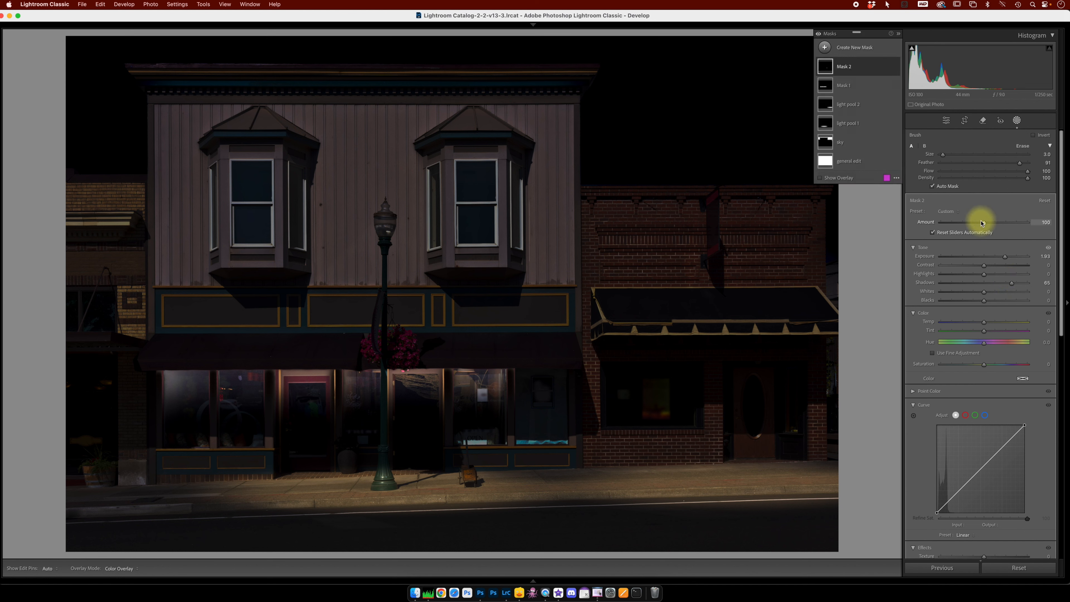
left_click_drag(985, 225, 1007, 224)
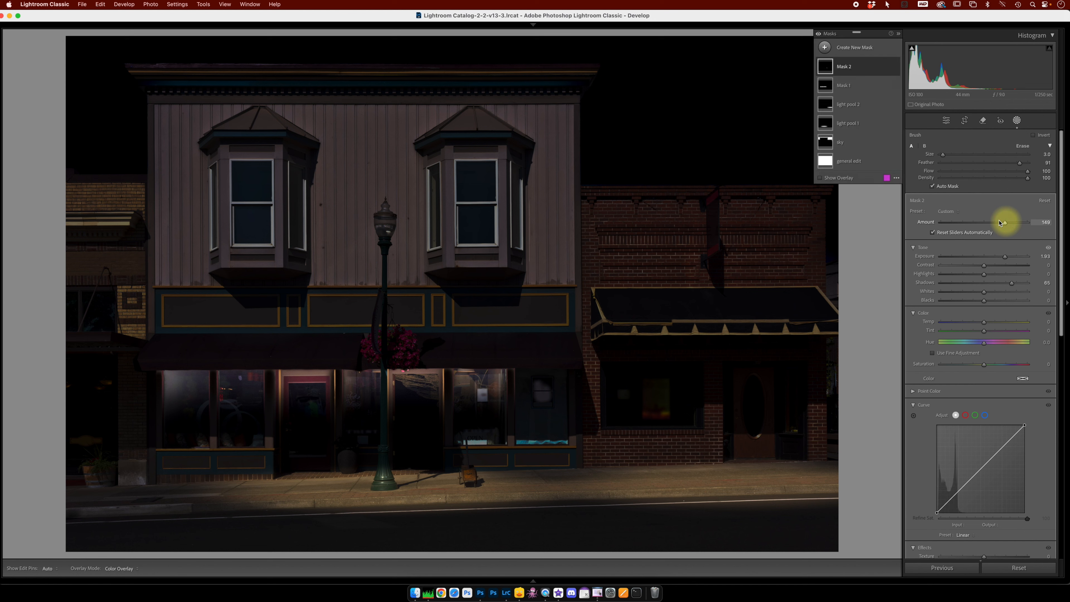
- Warm the lit glass by setting Temp to 71 on the shop windows mask and 47 on the small door window mask
left_click(857, 88)
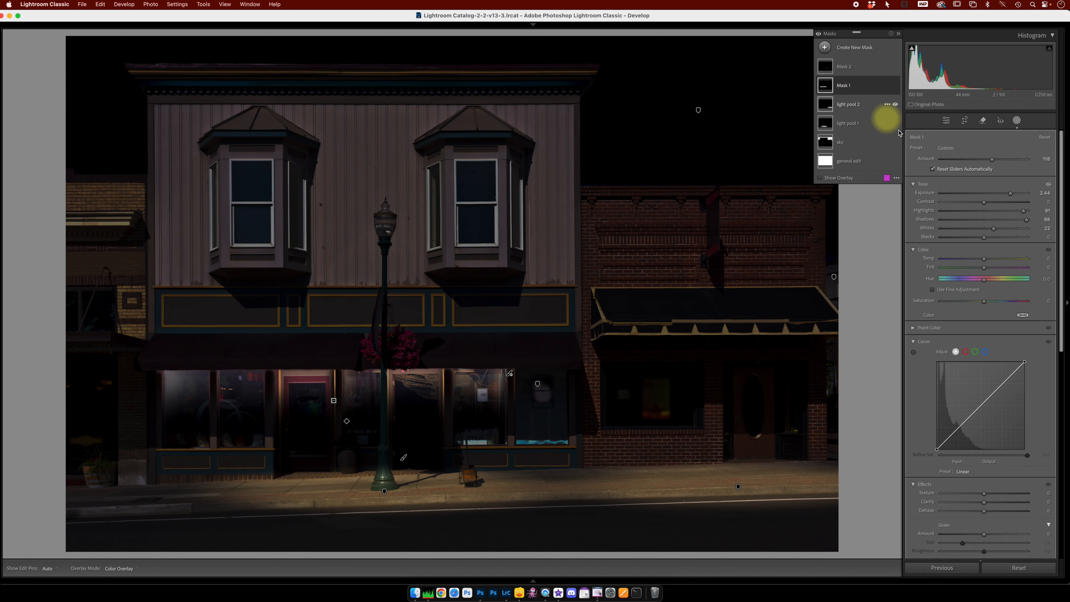
left_click_drag(996, 258, 1017, 260)
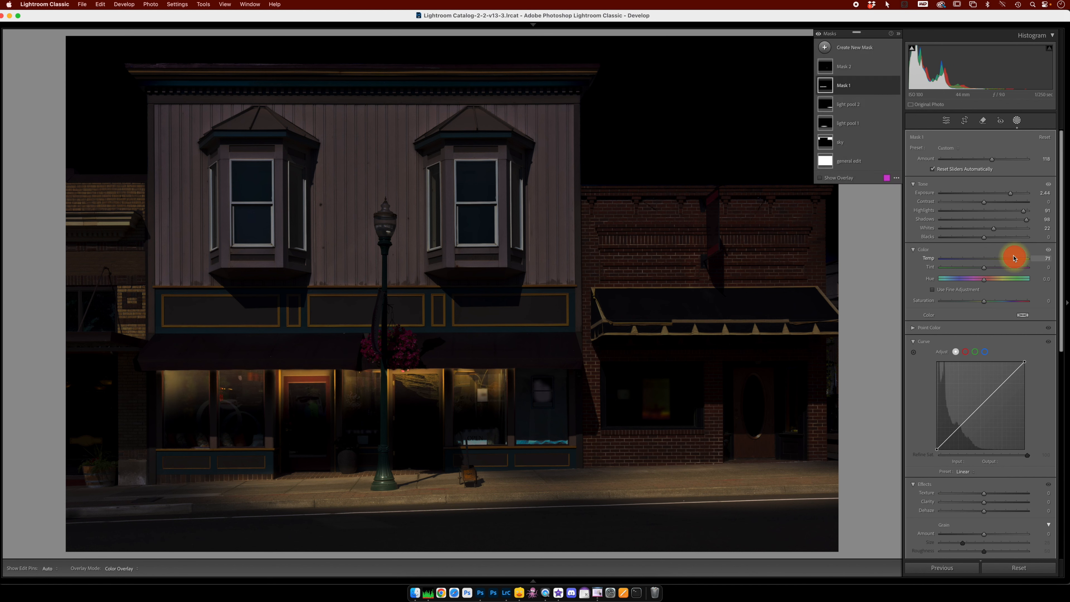
left_click(858, 69)
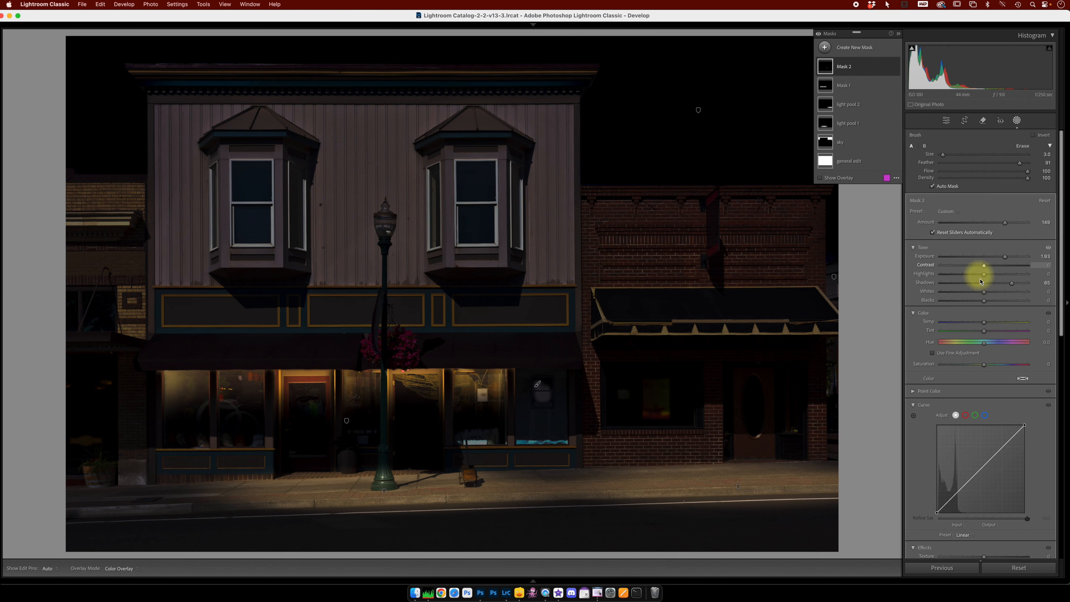
left_click_drag(984, 323, 1005, 323)
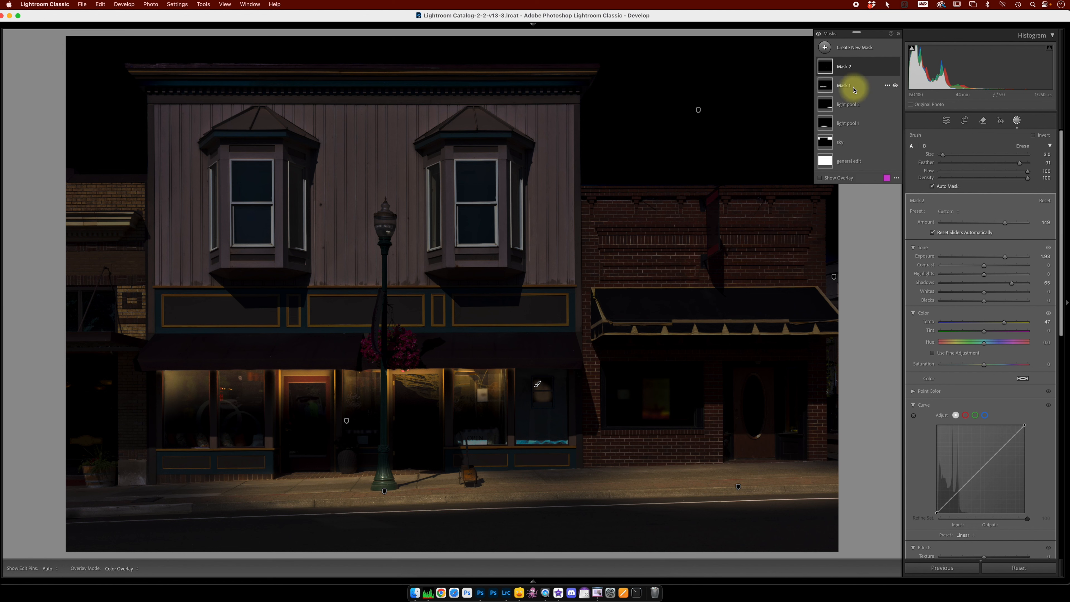
- Rename the shop windows mask "left shop front windows" and the small door window mask "left shop small door wqindow"
double_click(844, 86)
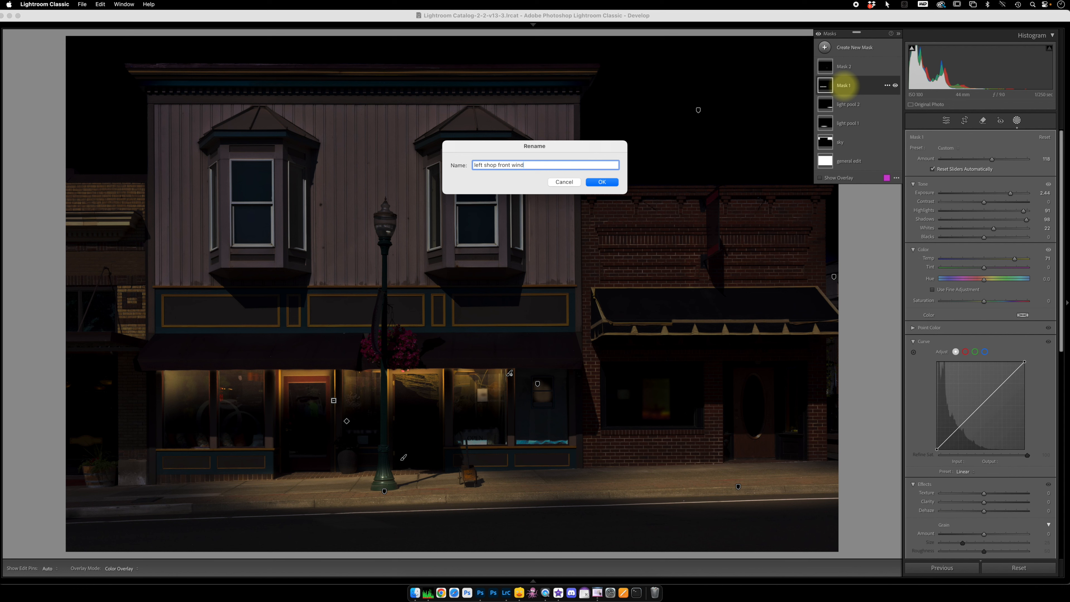
type("s")
key("Return")
left_click(849, 69)
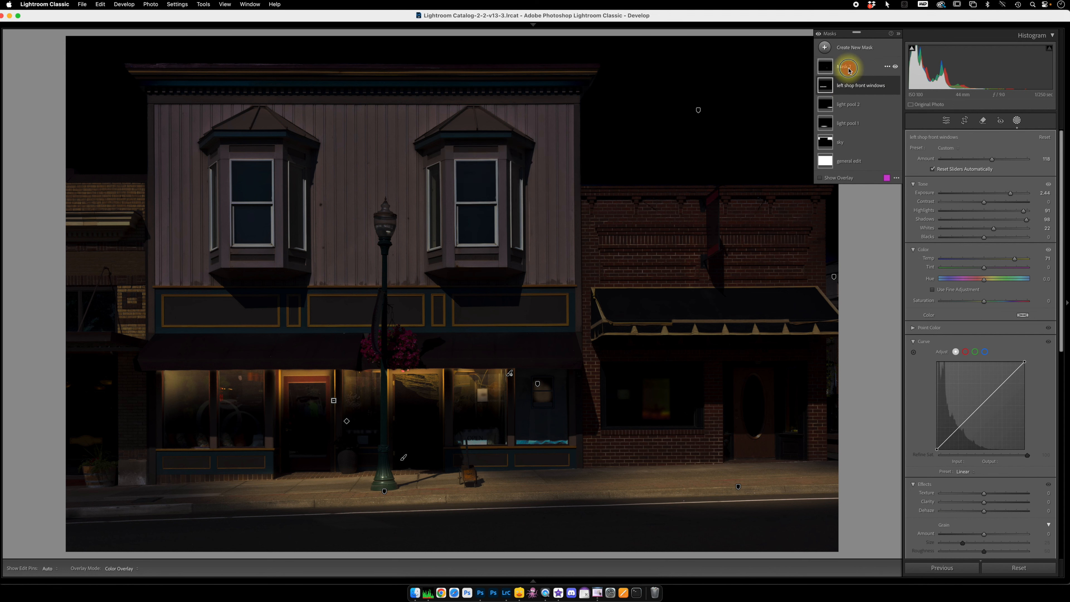
double_click(849, 70)
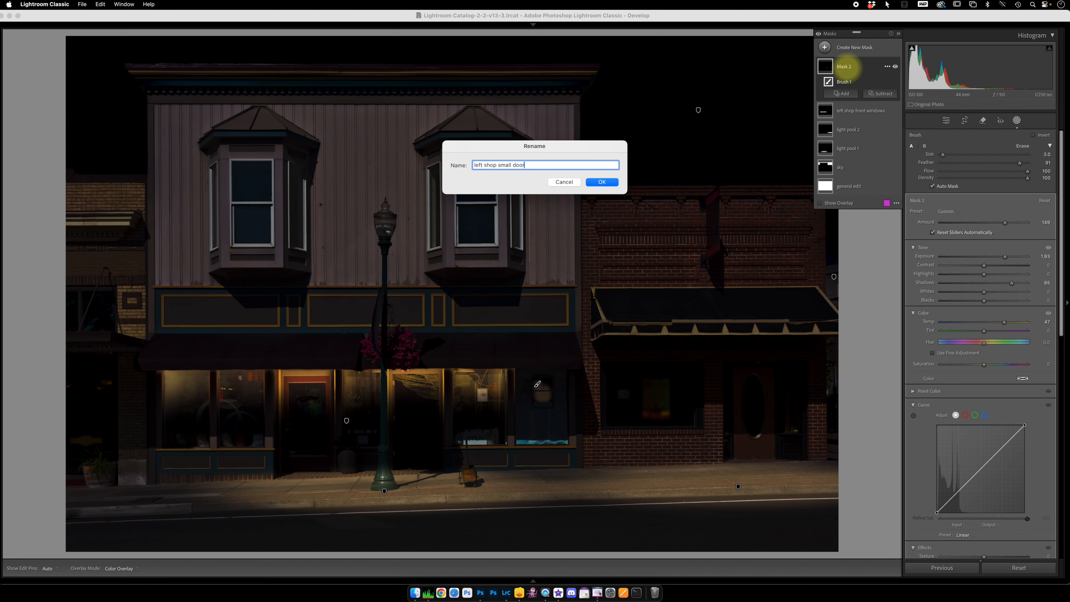
type("left shop small door wqindow")
key("Return")
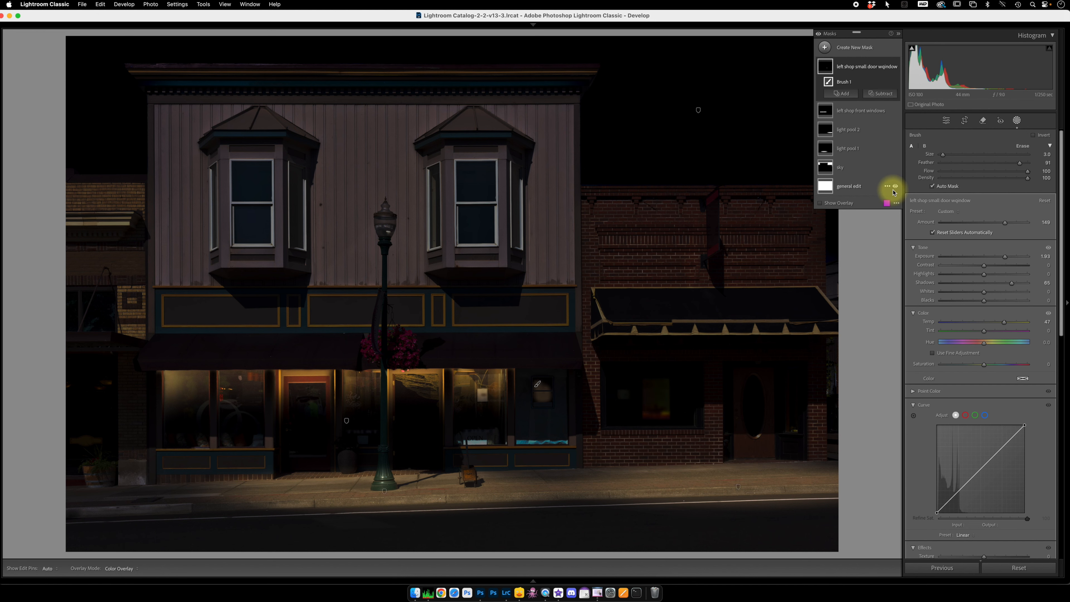
- Hide the general edit mask and paint a new brush mask, with Auto Mask off, over the brick shop's large display window
left_click(895, 186)
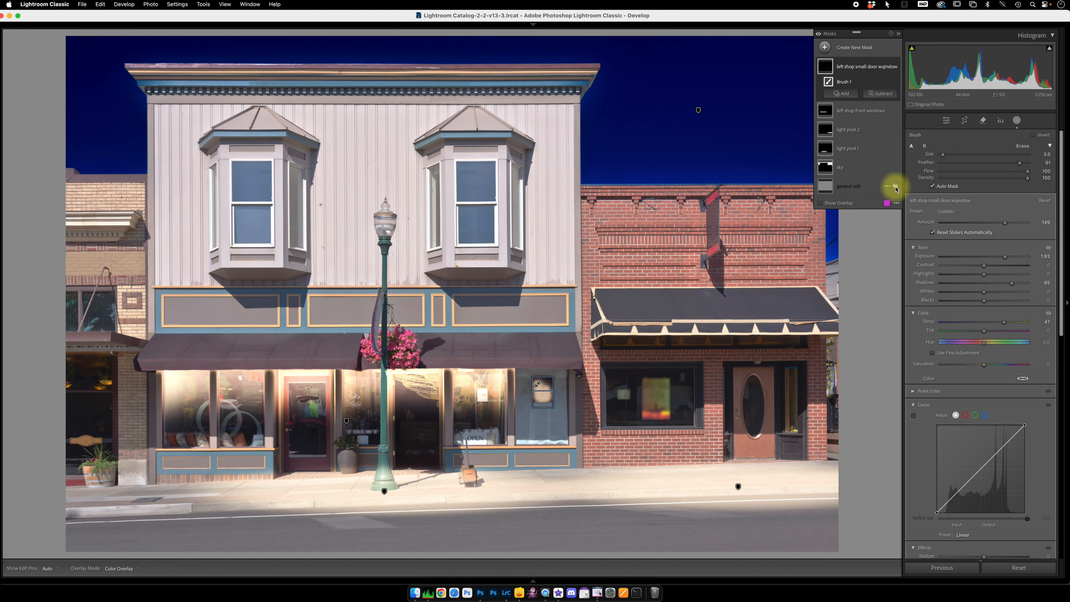
left_click(854, 47)
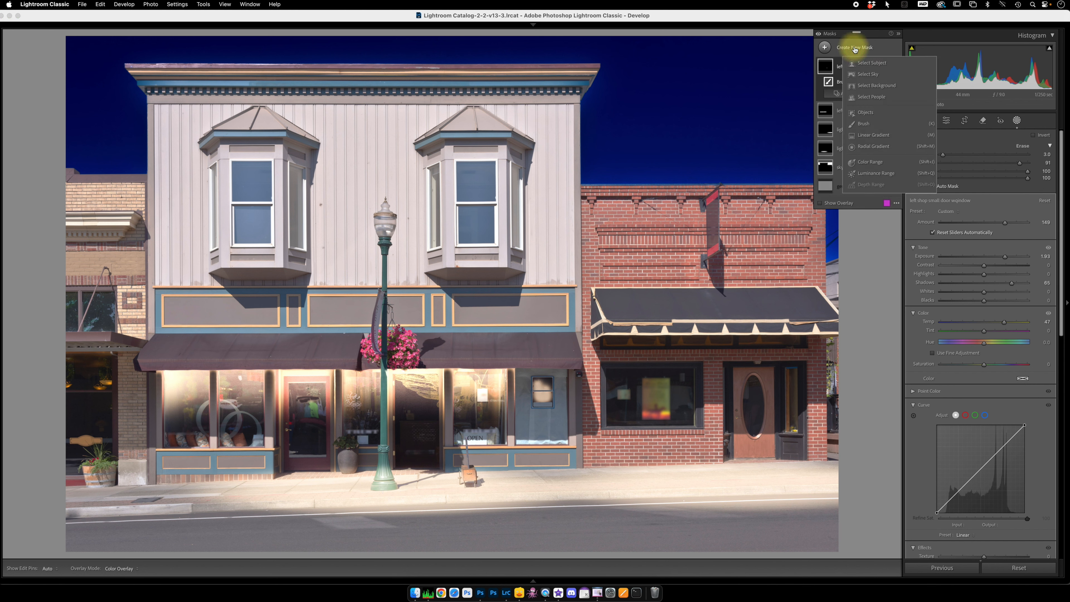
left_click(865, 126)
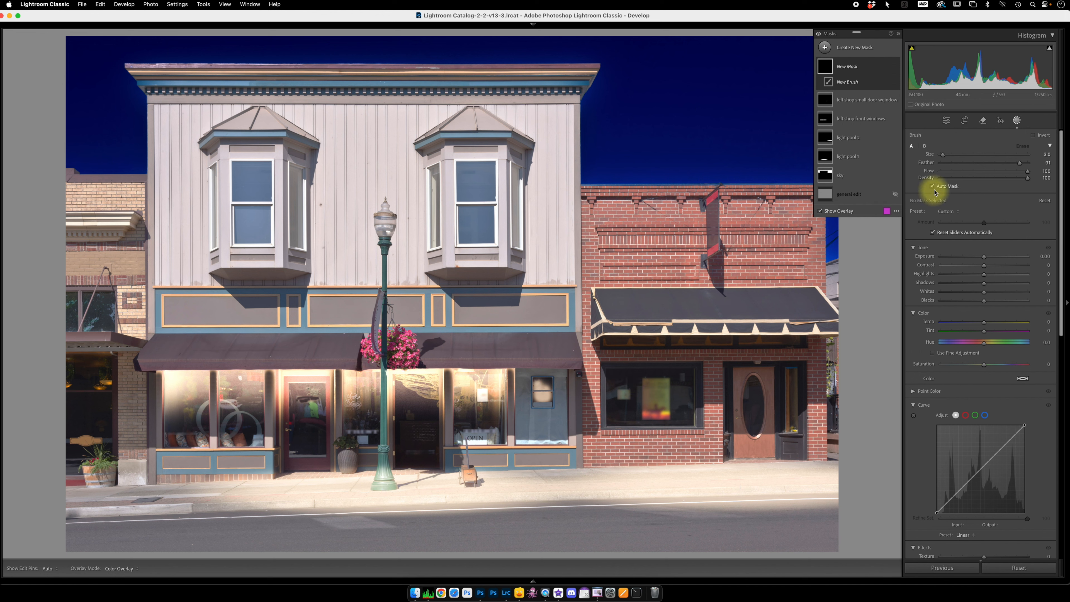
left_click(933, 187)
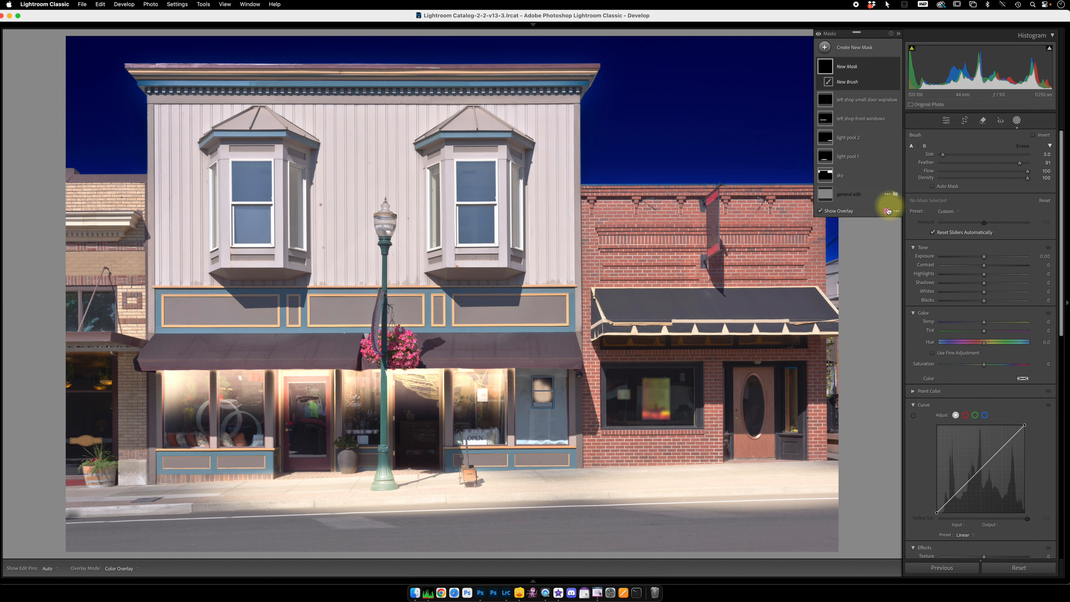
mouse_move(611, 374)
left_mouse_down()
mouse_move(612, 422)
mouse_move(688, 419)
left_mouse_up()
mouse_move(688, 386)
left_mouse_down()
mouse_move(612, 375)
mouse_move(672, 381)
mouse_move(620, 394)
mouse_move(690, 392)
mouse_move(621, 402)
mouse_move(629, 408)
mouse_move(688, 416)
mouse_move(687, 375)
left_mouse_up()
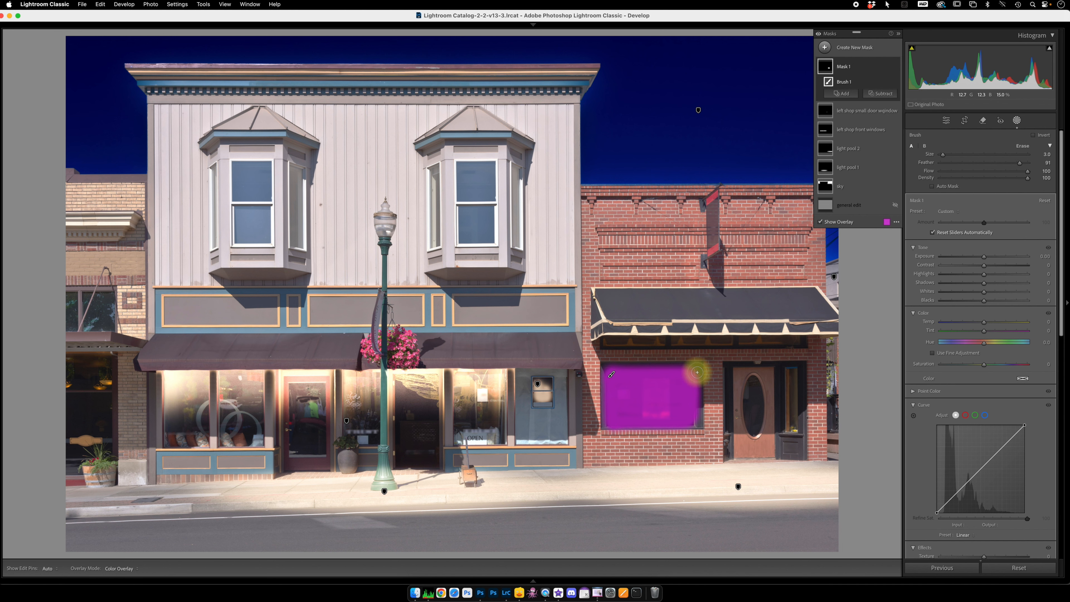
- Show the general edit mask again and set the brick shop window mask to Exposure 1.93, Shadows 59 and Temp 50
left_click(895, 205)
left_click(896, 205)
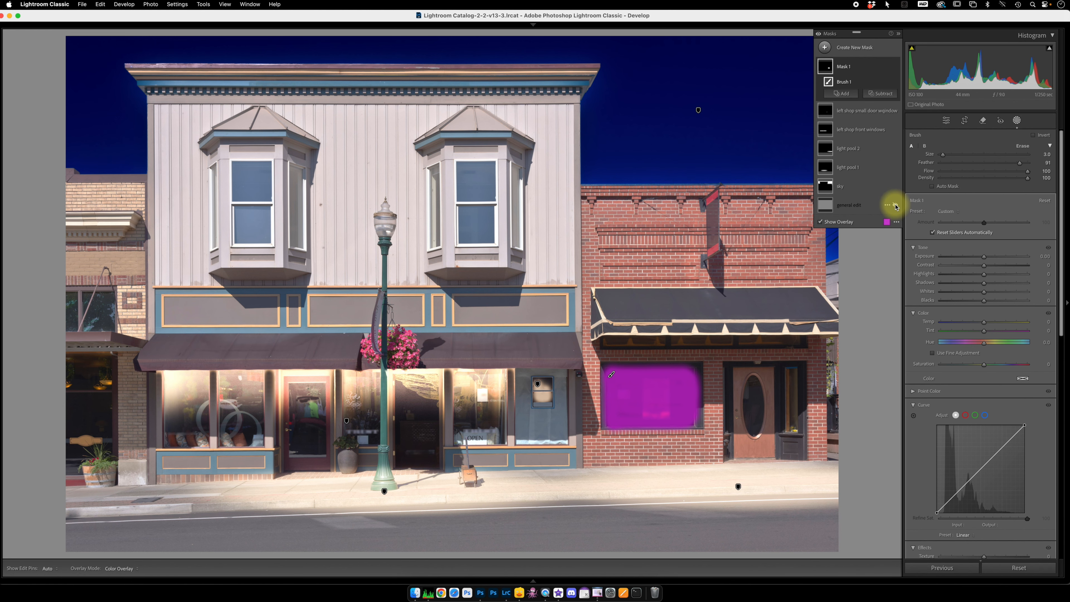
left_click(895, 205)
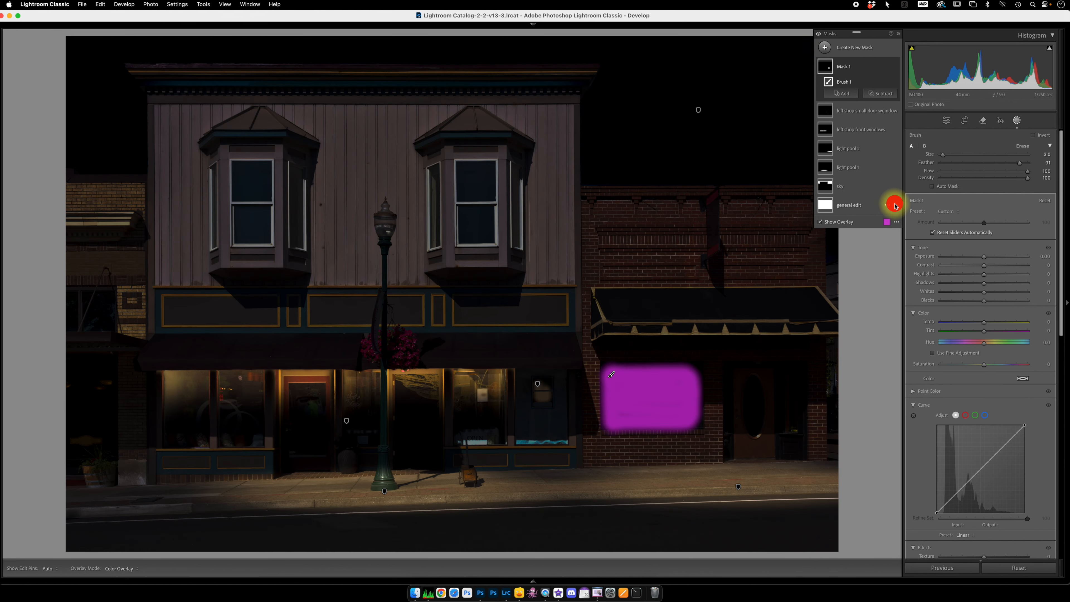
left_click(864, 65)
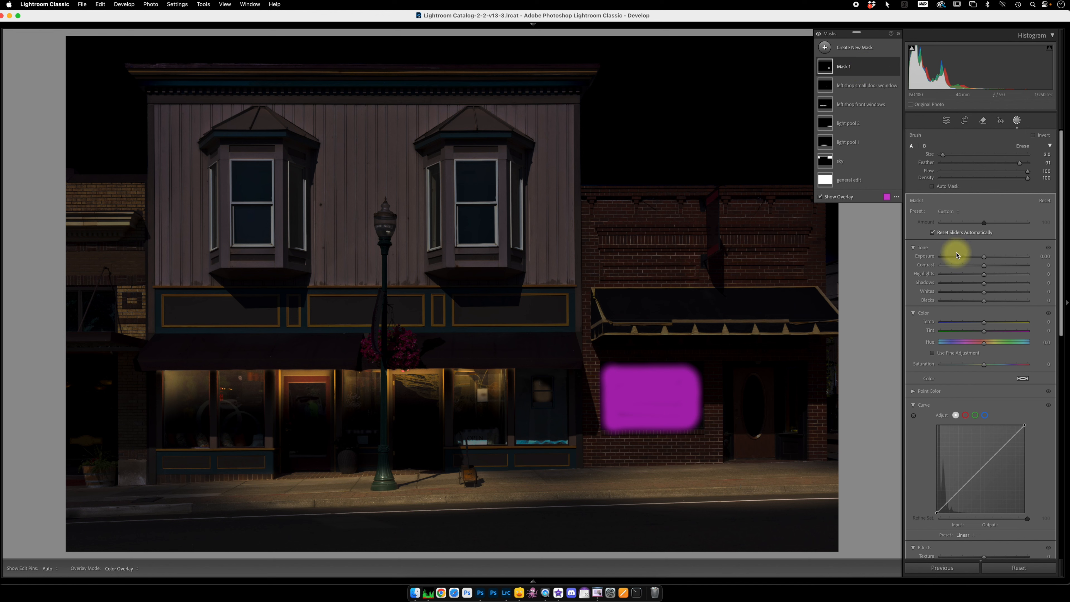
left_click_drag(984, 255, 1003, 258)
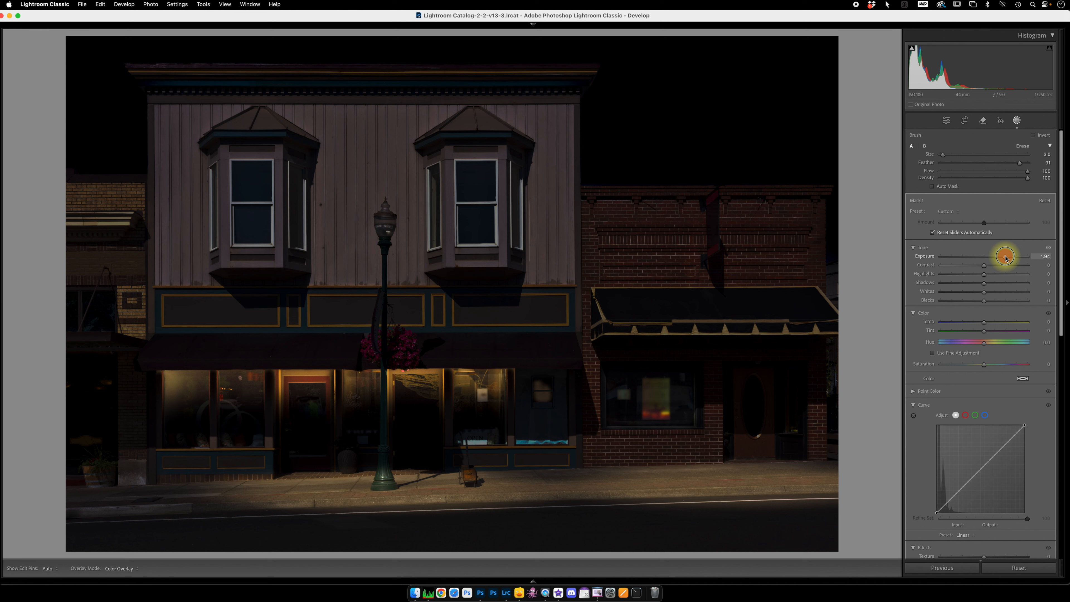
left_click_drag(1007, 257, 1009, 282)
left_click_drag(985, 326, 997, 324)
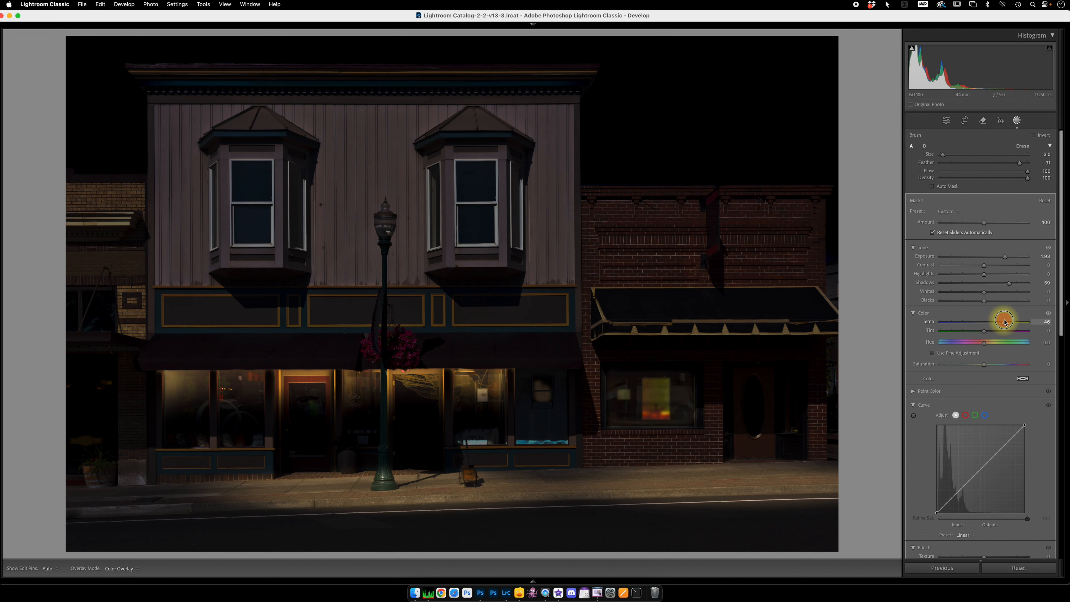
left_click_drag(1007, 322, 1005, 321)
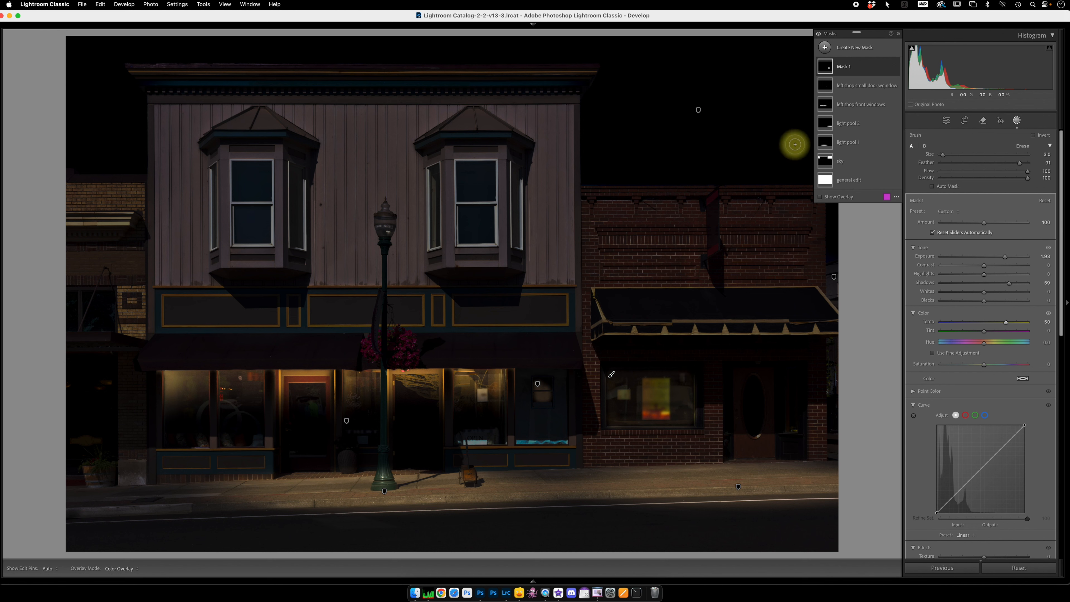
- Rename the brick shop window's brush mask "left window left shop]"
double_click(847, 66)
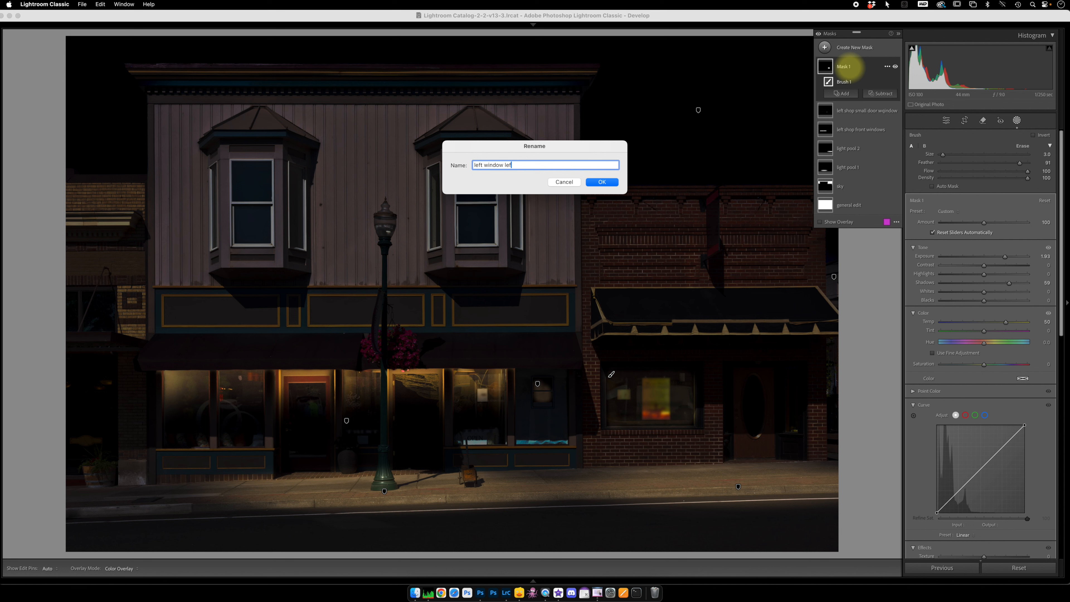
type("left window left shop[")
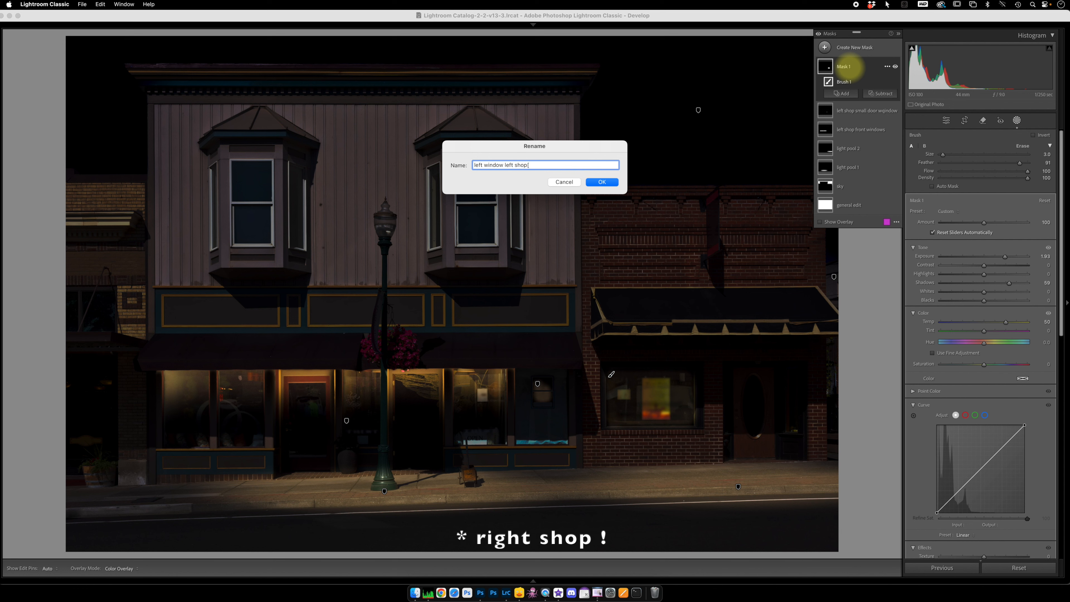
key("Return")
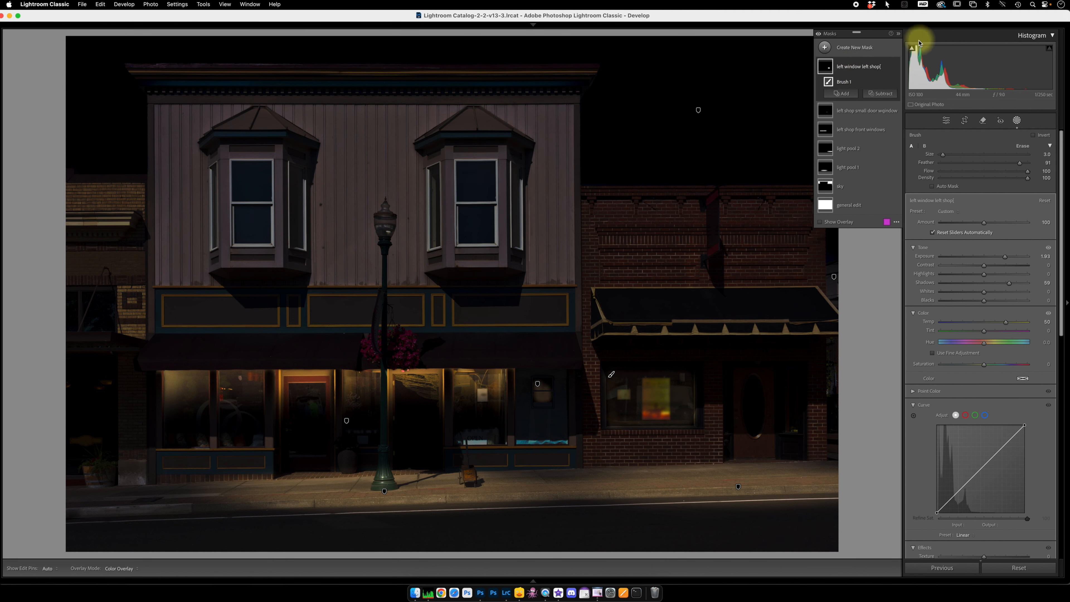
- Add a radial gradient mask over the upper part of the brick shop's window with Exposure 0.79, Temp 59 and Shadows 68
left_click(825, 48)
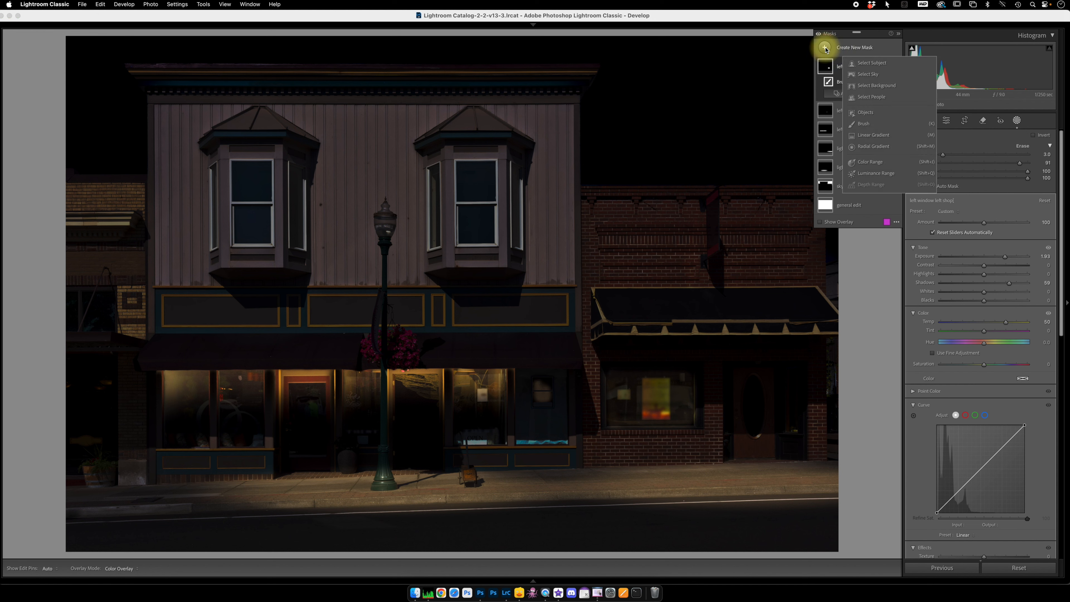
left_click(867, 148)
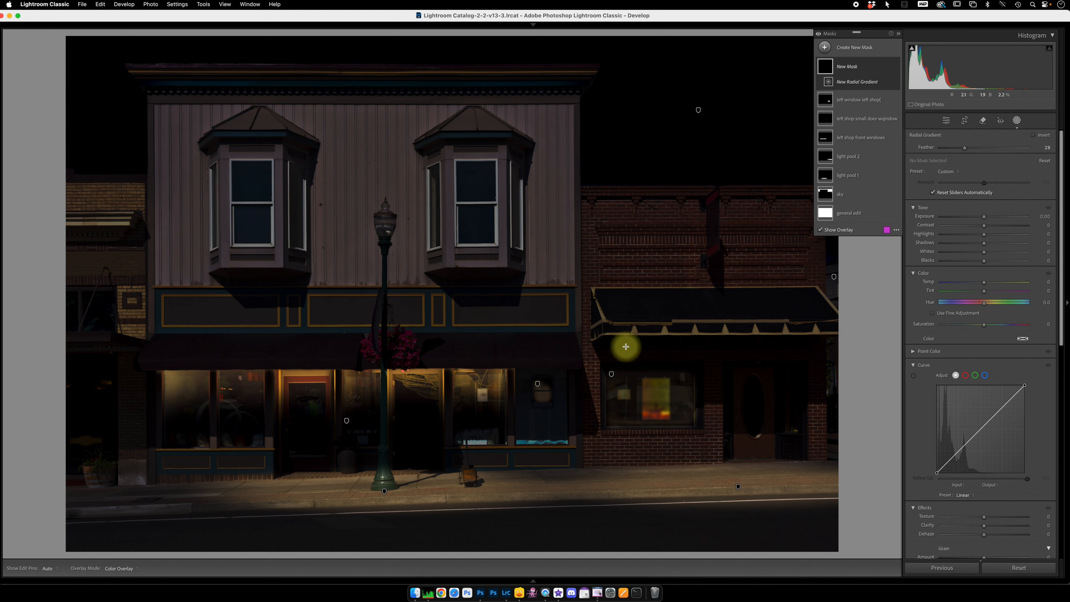
left_click_drag(627, 350, 690, 394)
left_click_drag(627, 351, 652, 356)
left_click_drag(982, 217, 993, 216)
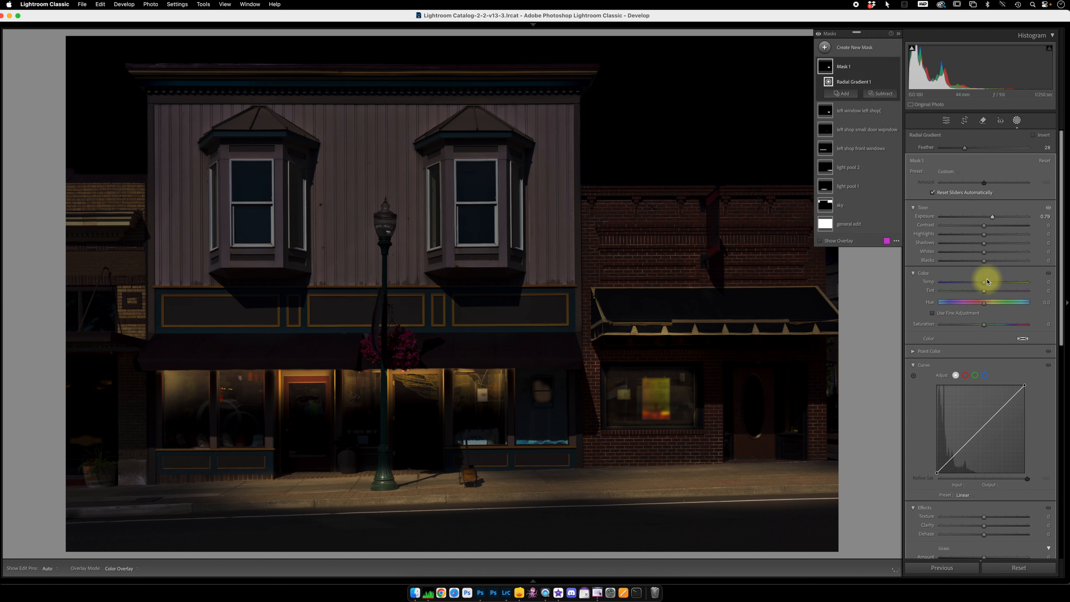
left_click_drag(985, 282, 1010, 282)
left_click_drag(984, 243, 1013, 243)
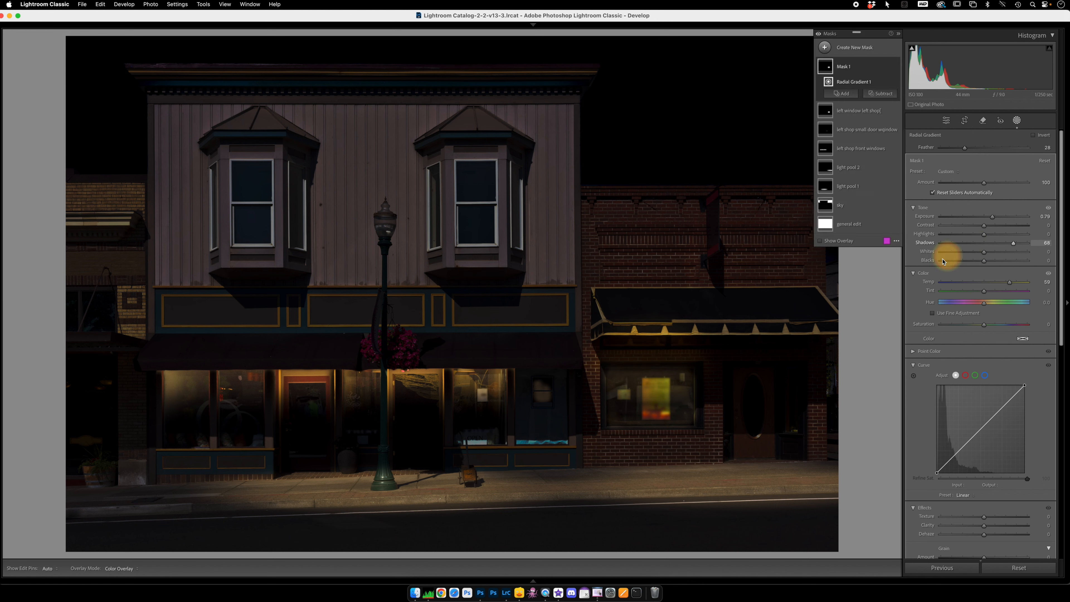
- Flatten and narrow the radial gradient and center it over the top edge of the brick shop's display window
mouse_move(651, 358)
left_mouse_down()
mouse_move(653, 370)
mouse_move(652, 359)
left_mouse_up()
left_click_drag(652, 315, 651, 332)
left_click_drag(713, 358, 651, 366)
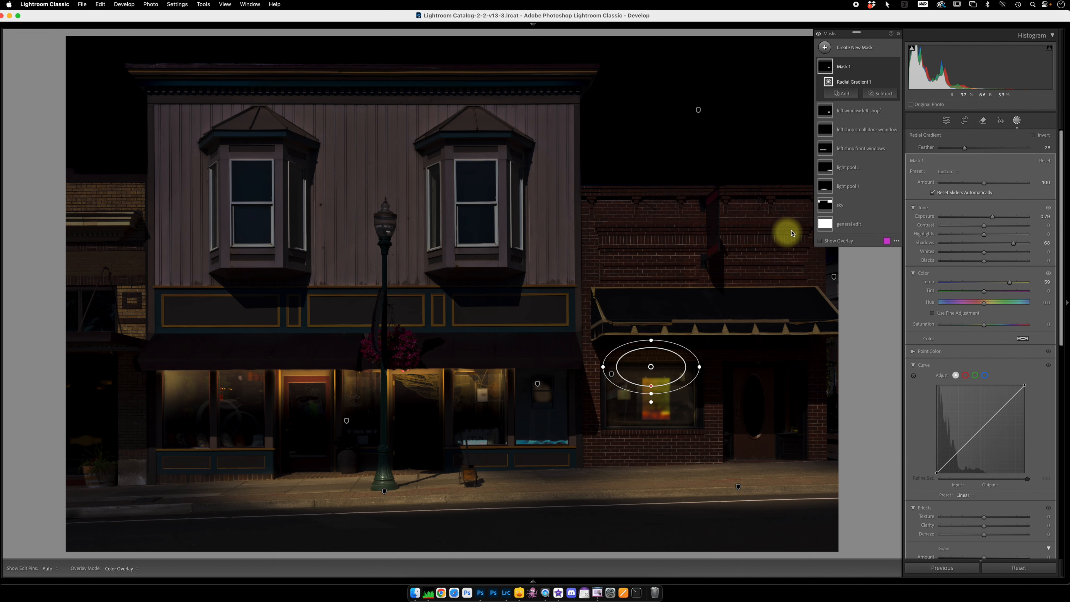
- Subtract the glow above the window from the radial mask with a brush and rename the mask "additional light right shop main window"
left_click(881, 95)
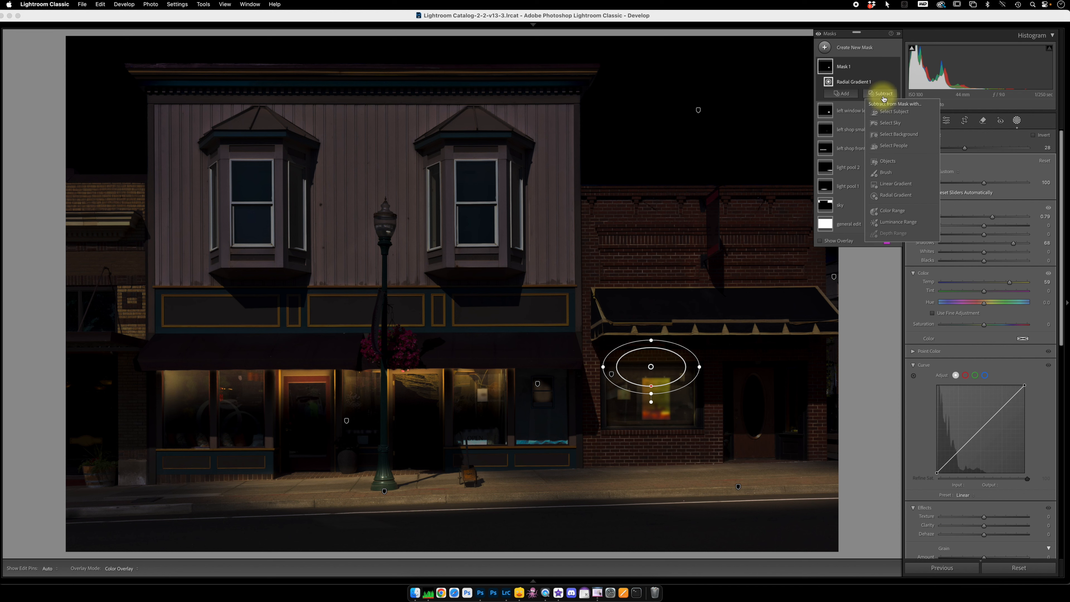
left_click(888, 173)
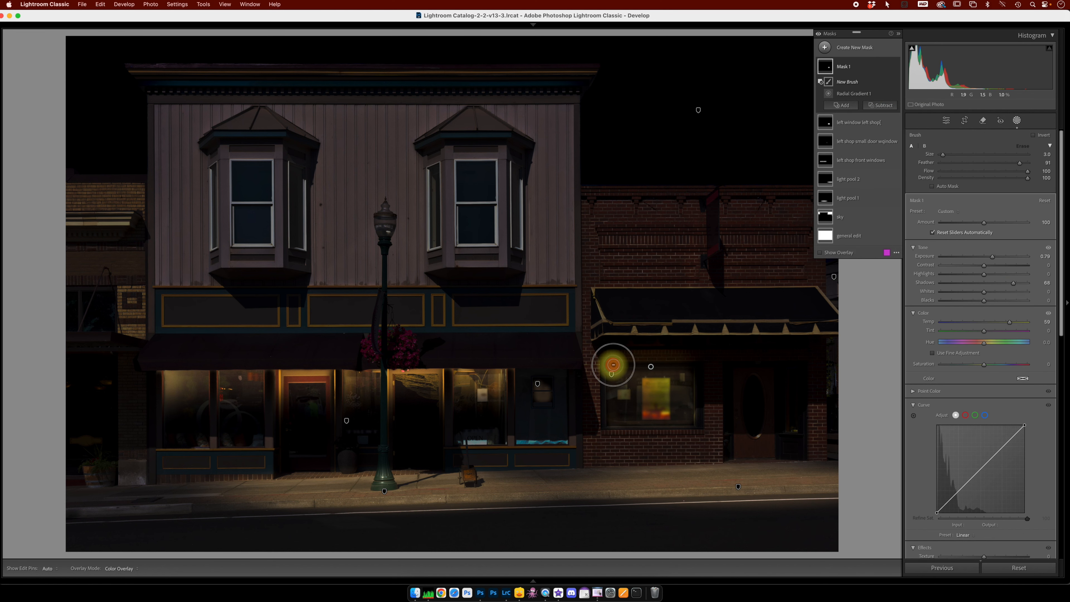
key("h")
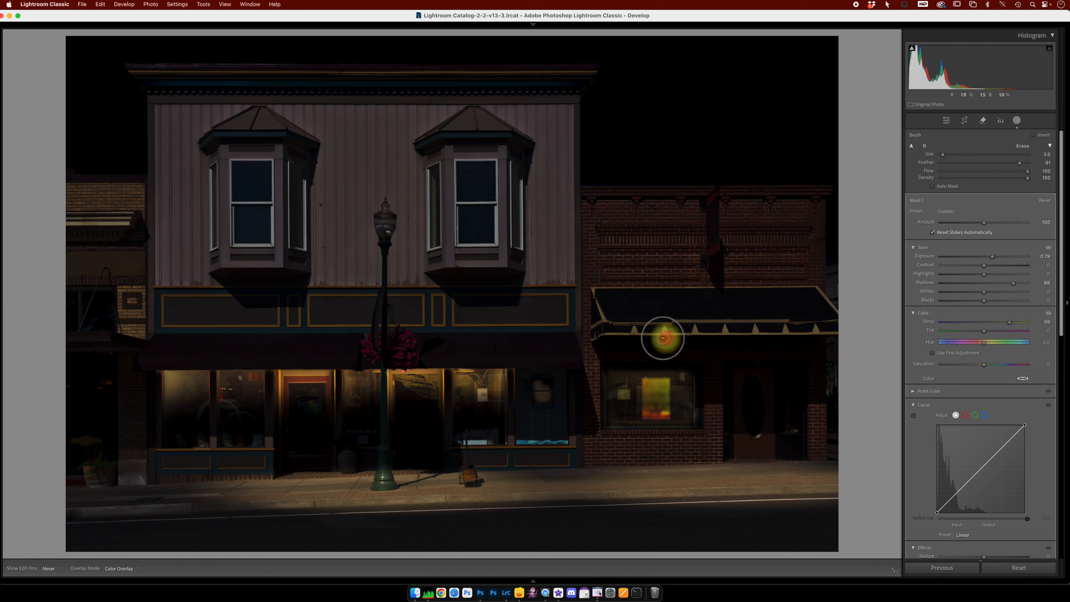
key("h")
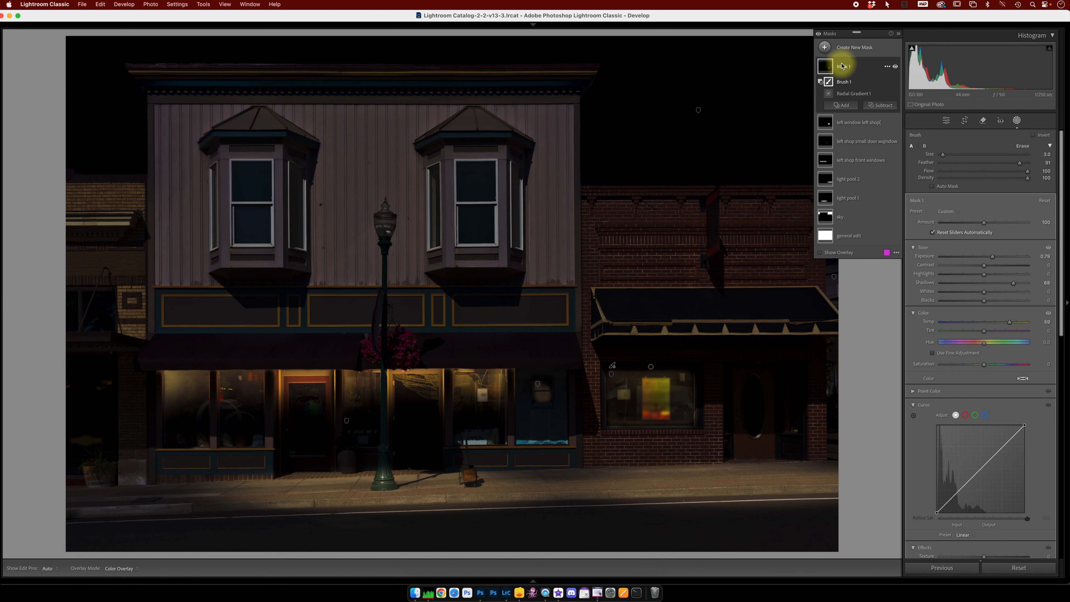
double_click(844, 67)
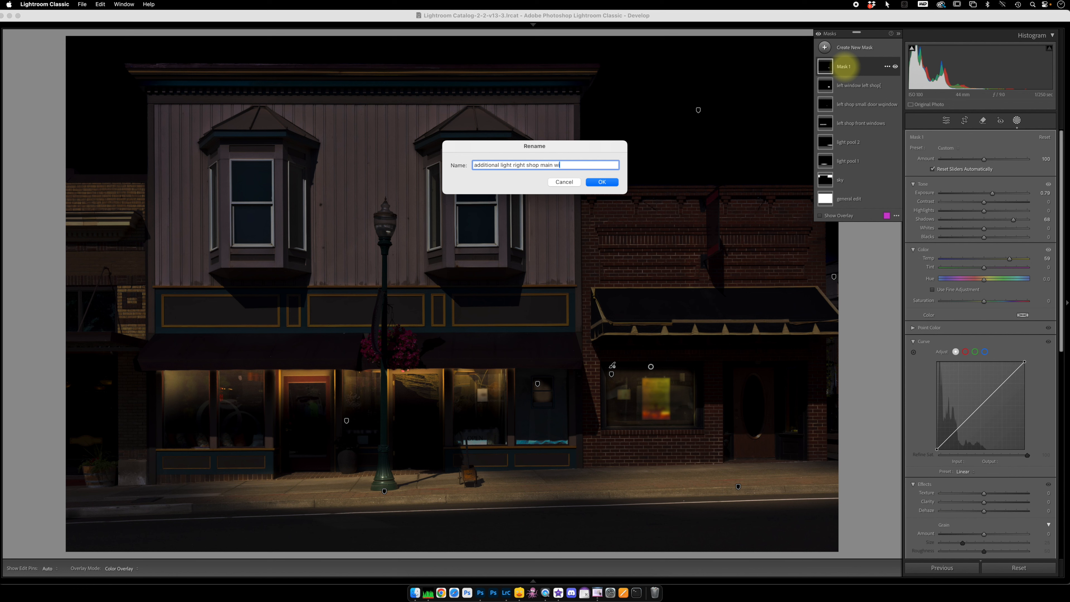
key("Return")
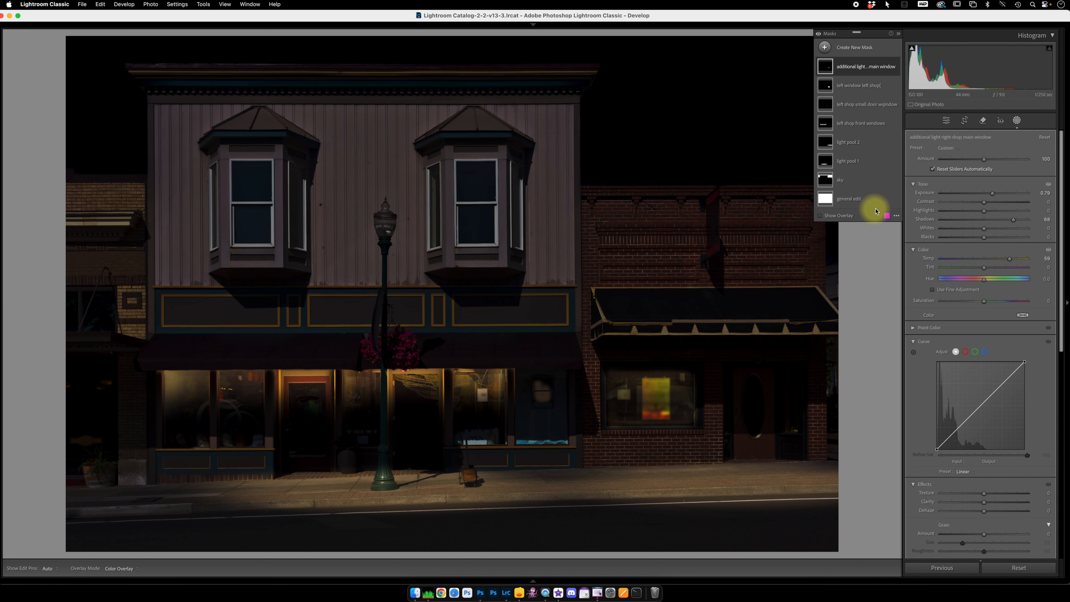
- Hide the general edit mask and create an Objects mask in brush mode over the left shop's main door
left_click(824, 46)
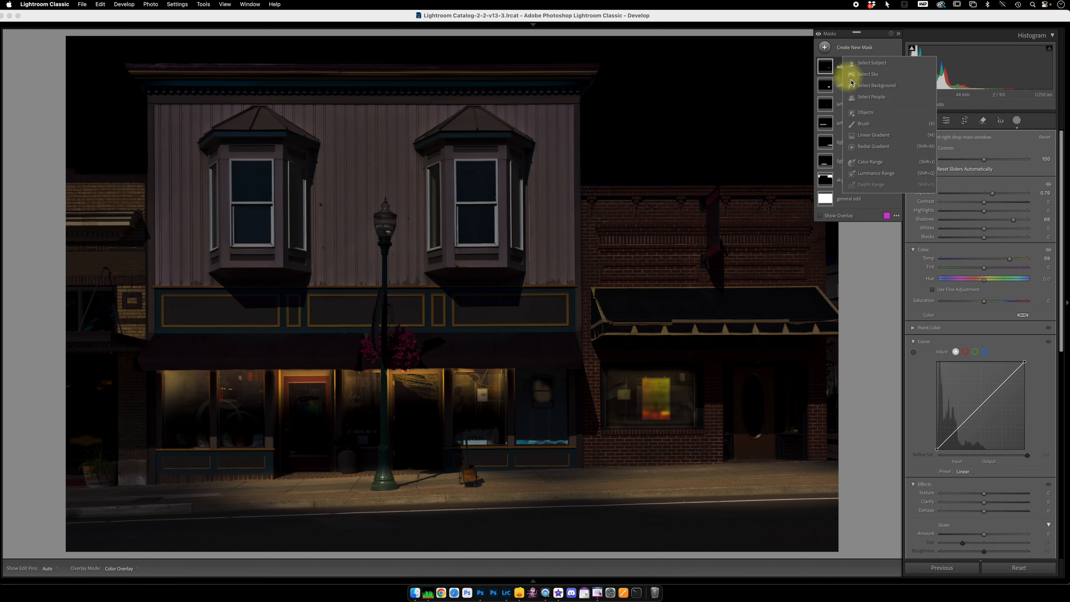
left_click(870, 113)
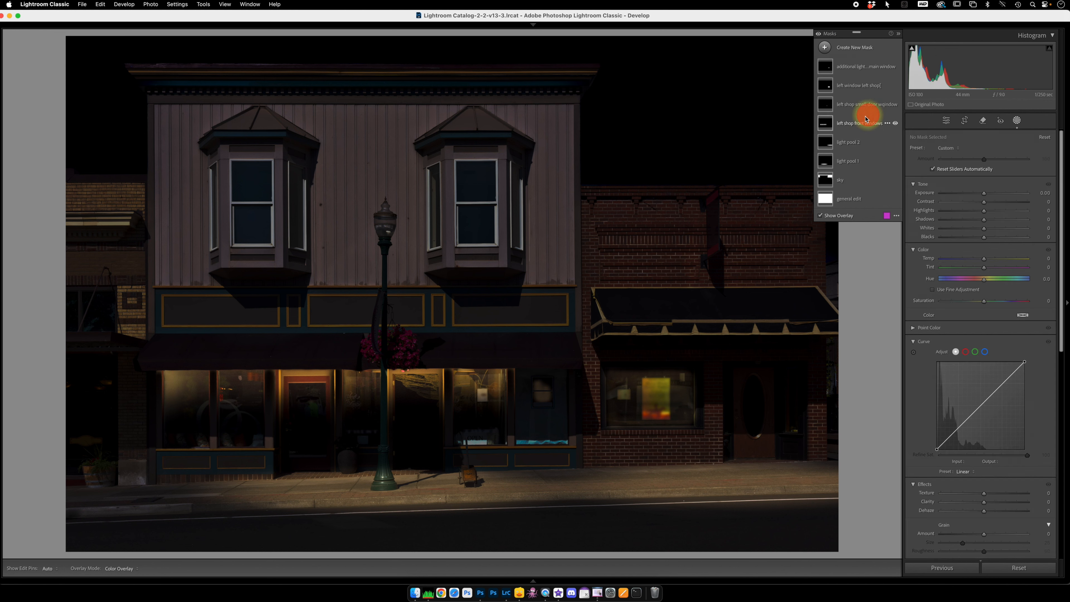
mouse_move(895, 219)
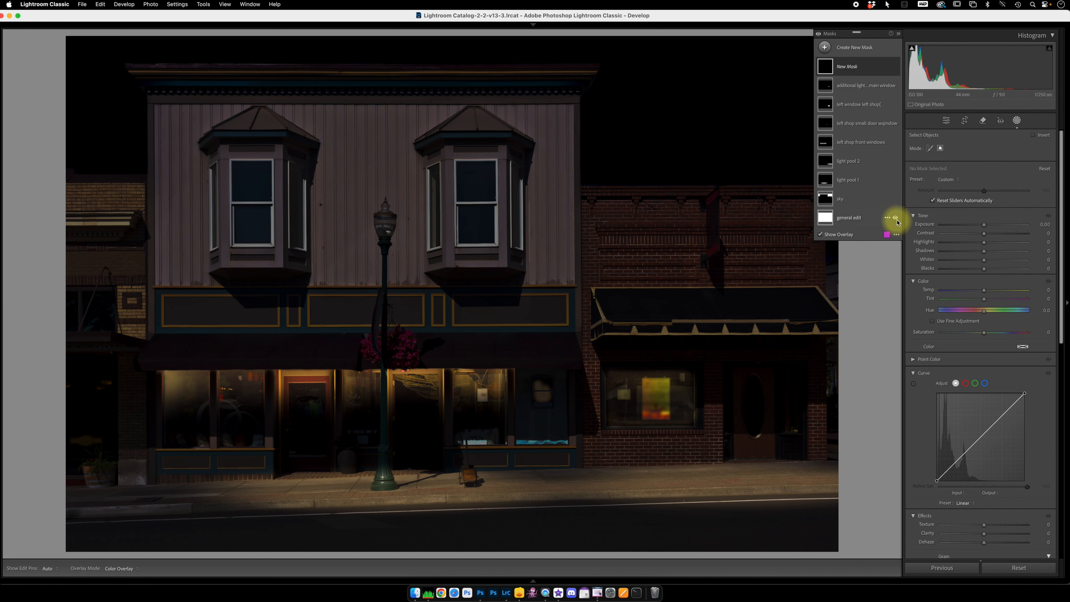
left_click(895, 219)
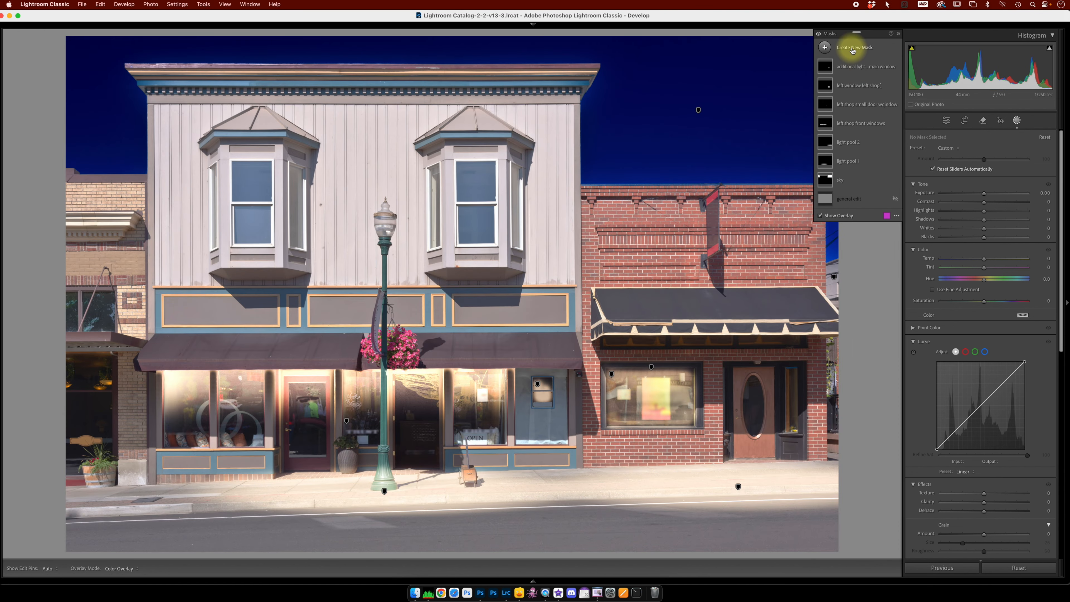
left_click(852, 46)
left_click(866, 112)
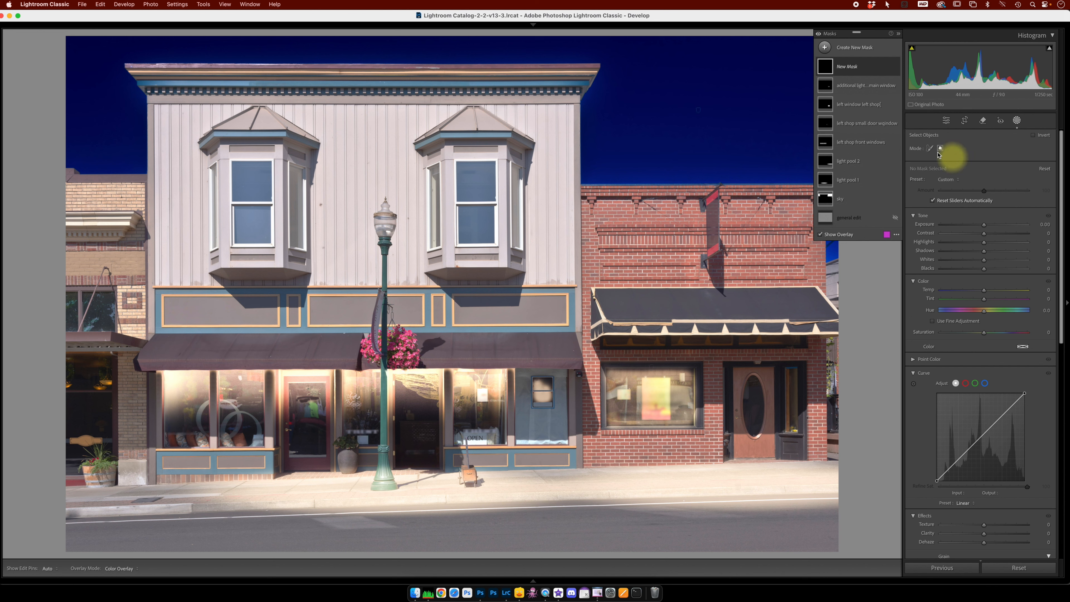
left_click(929, 148)
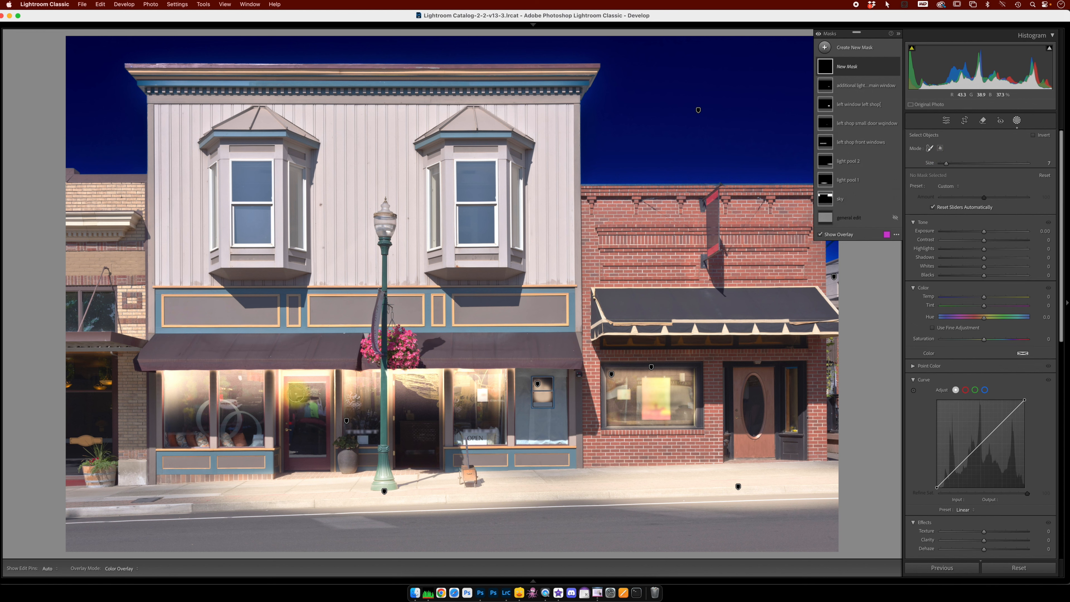
mouse_move(297, 390)
left_mouse_down()
mouse_move(297, 443)
mouse_move(311, 453)
mouse_move(324, 442)
mouse_move(319, 387)
mouse_move(297, 383)
left_mouse_up()
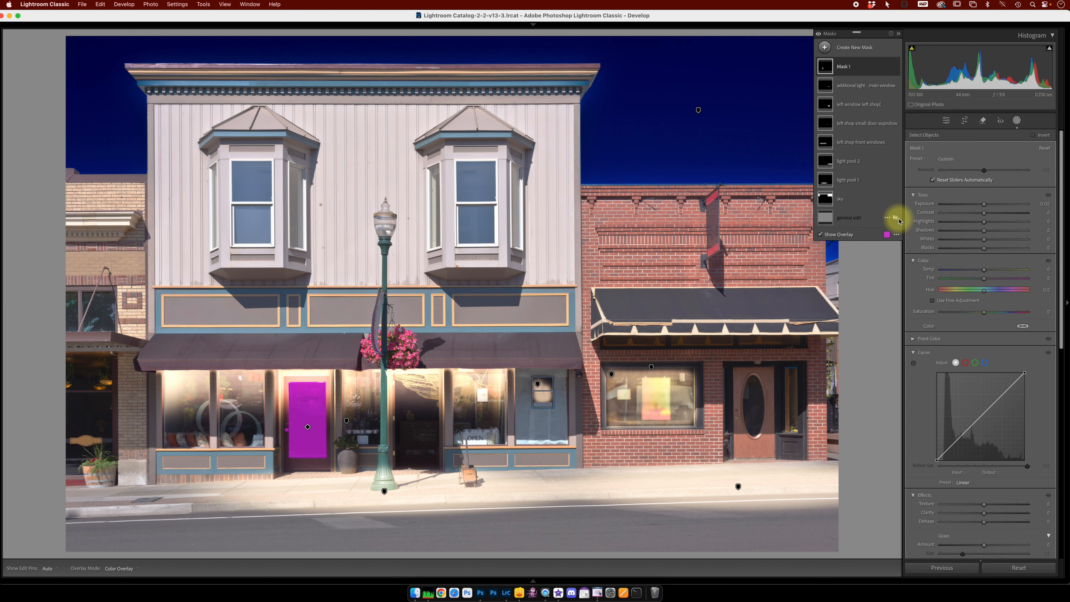
- Show the general edit mask again and rename the new door mask "left shop main door"
left_click(896, 218)
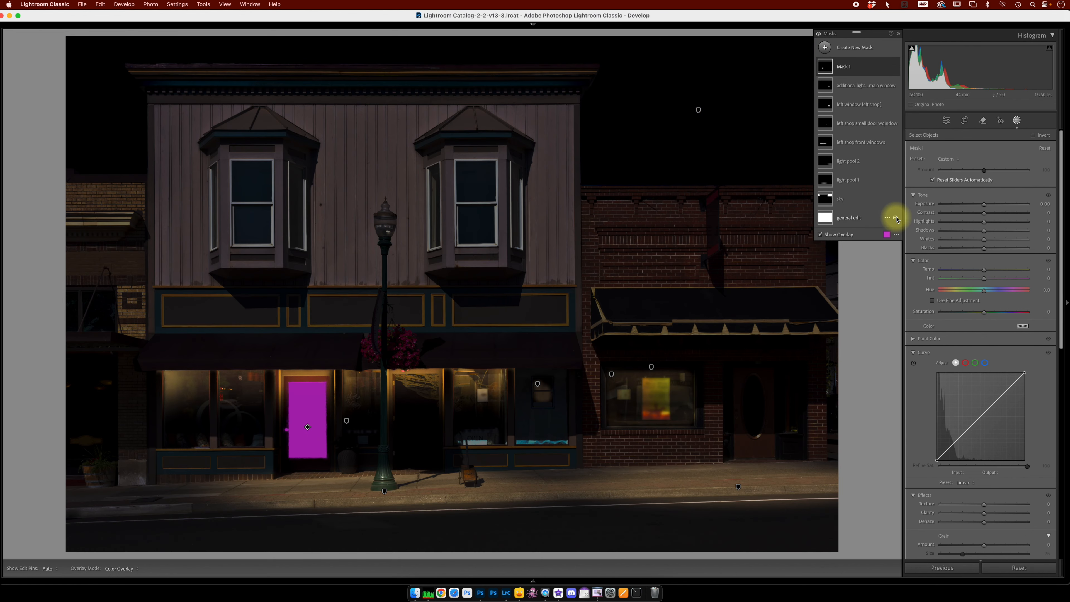
left_click(850, 69)
double_click(850, 69)
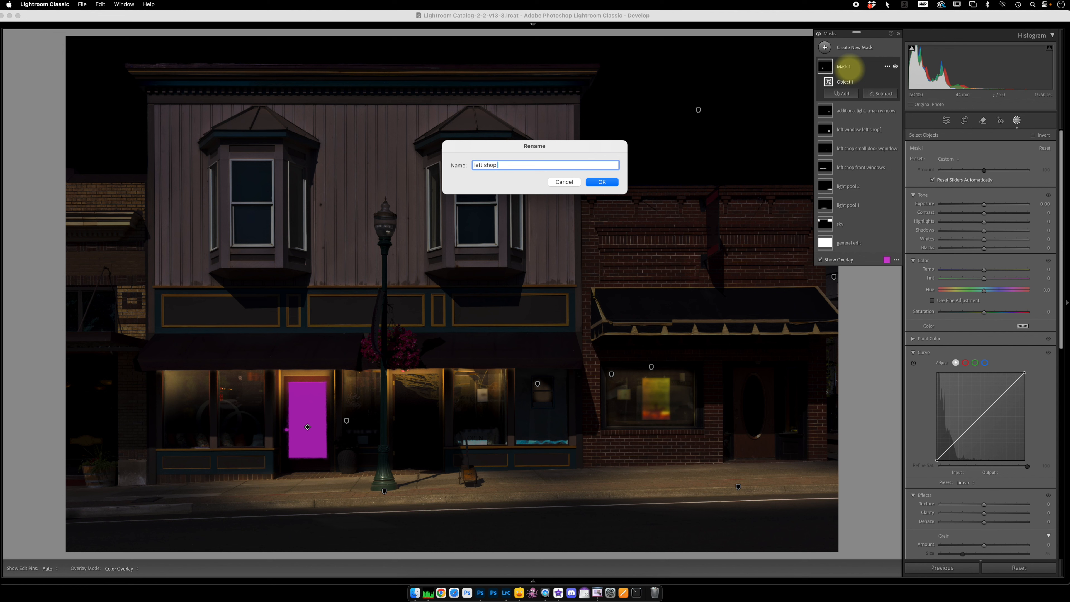
type("left shop main door")
key("Return")
- Brighten the left shop's main door with Exposure about 1.8 and Shadows about 55, comparing with the front windows mask off and on
mouse_move(984, 205)
left_mouse_down()
mouse_move(1010, 204)
mouse_move(985, 231)
mouse_move(1009, 233)
mouse_move(1004, 205)
left_mouse_up()
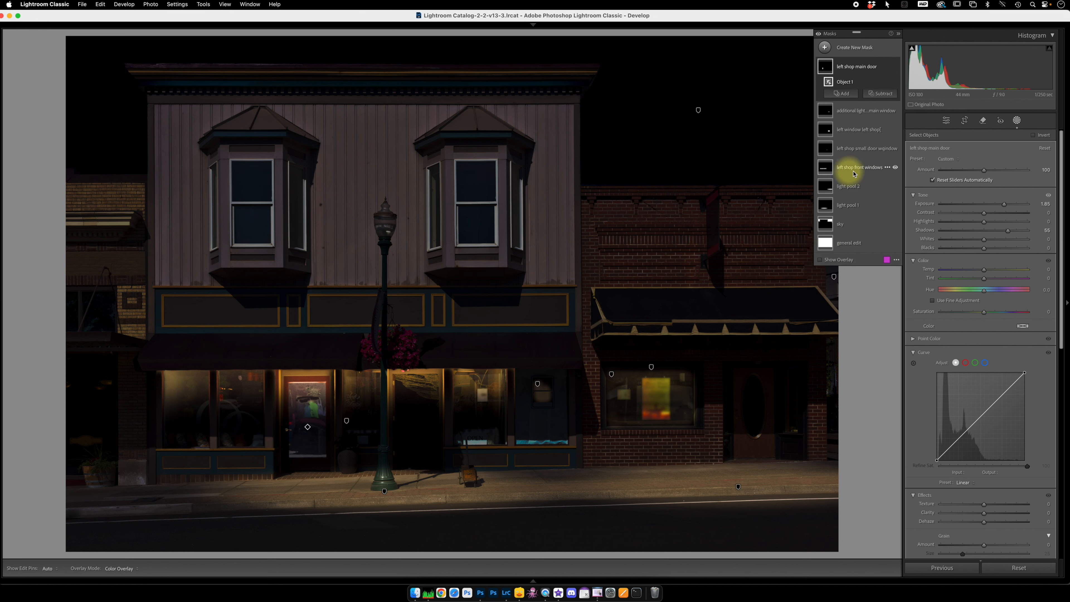
left_click(896, 168)
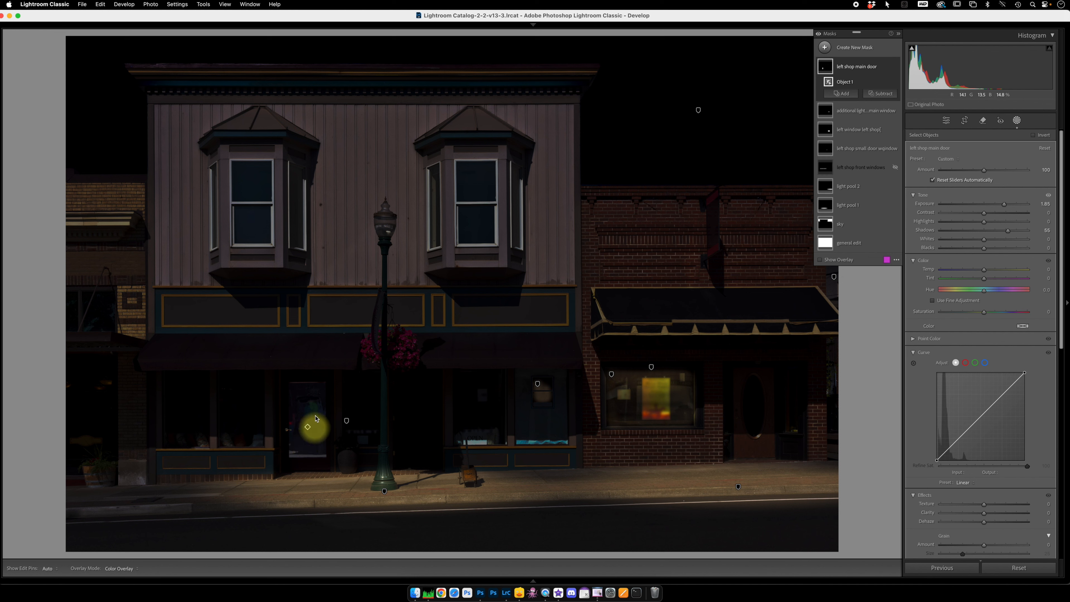
left_click(895, 168)
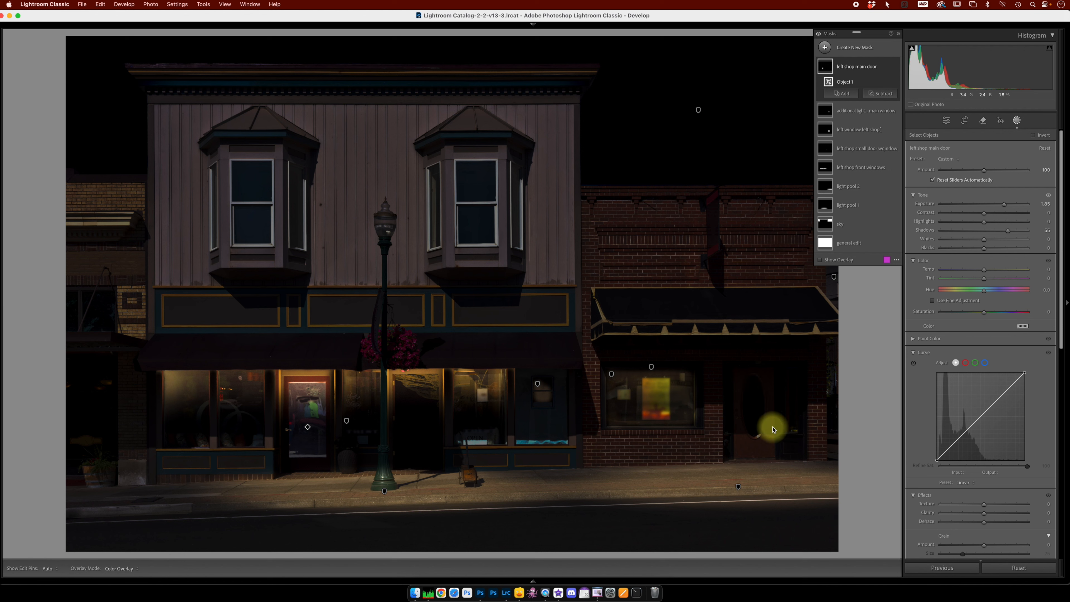
- Create an Objects mask over the oval glass in the brick shop's door
left_click(825, 48)
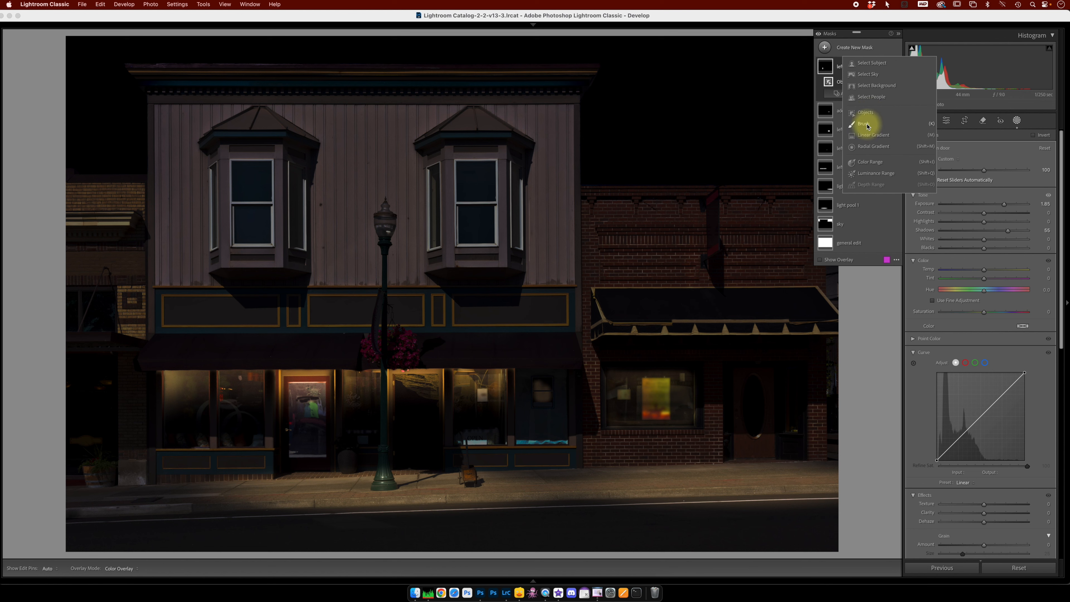
left_click(865, 113)
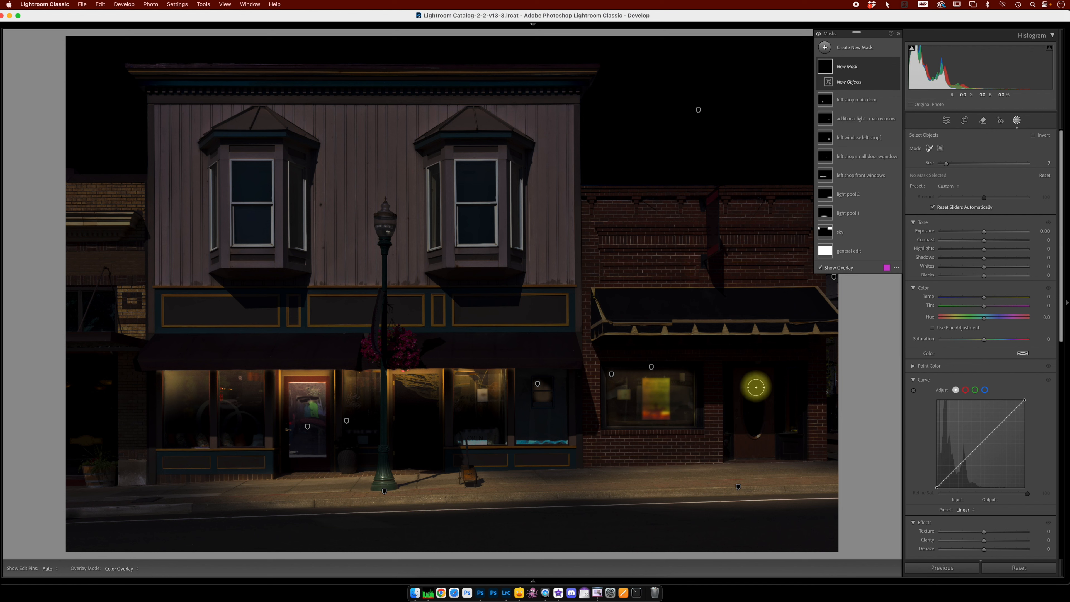
left_click_drag(754, 383, 754, 448)
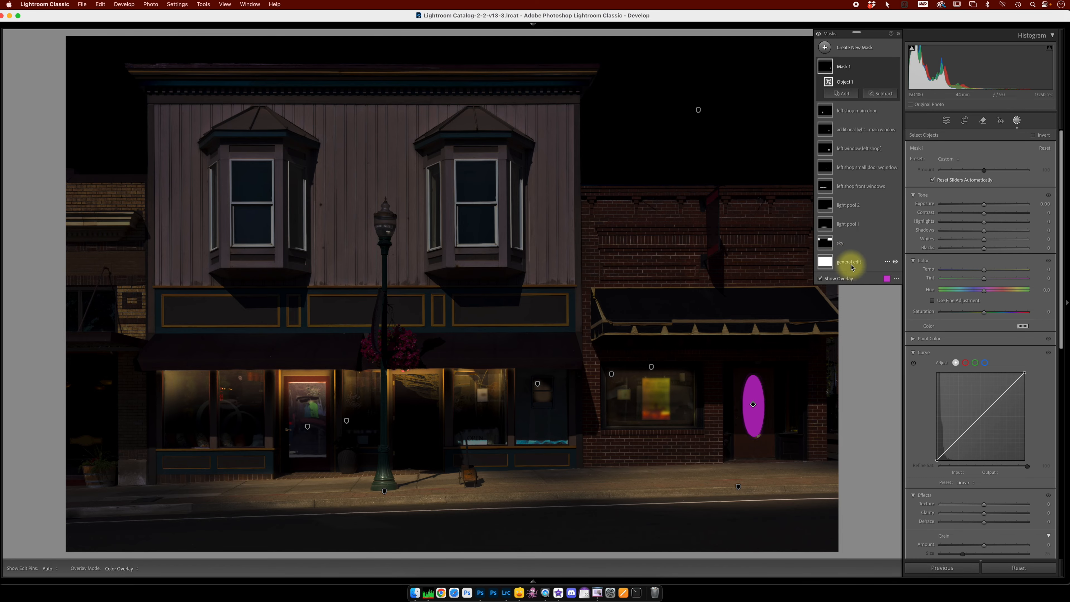
- Light the oval door glass with Exposure about 2.07, Temp 25 and Shadows 100, and raise the mask's Amount to about 139
left_click_drag(984, 206, 1013, 204)
left_click_drag(985, 269, 996, 270)
left_click_drag(984, 231, 1027, 231)
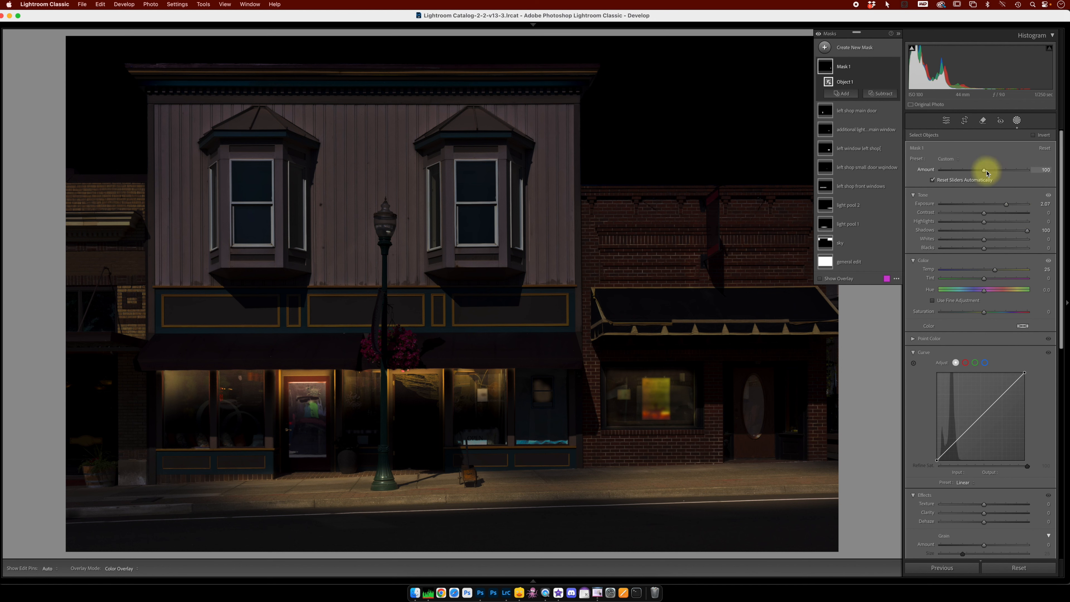
left_click_drag(985, 173, 996, 171)
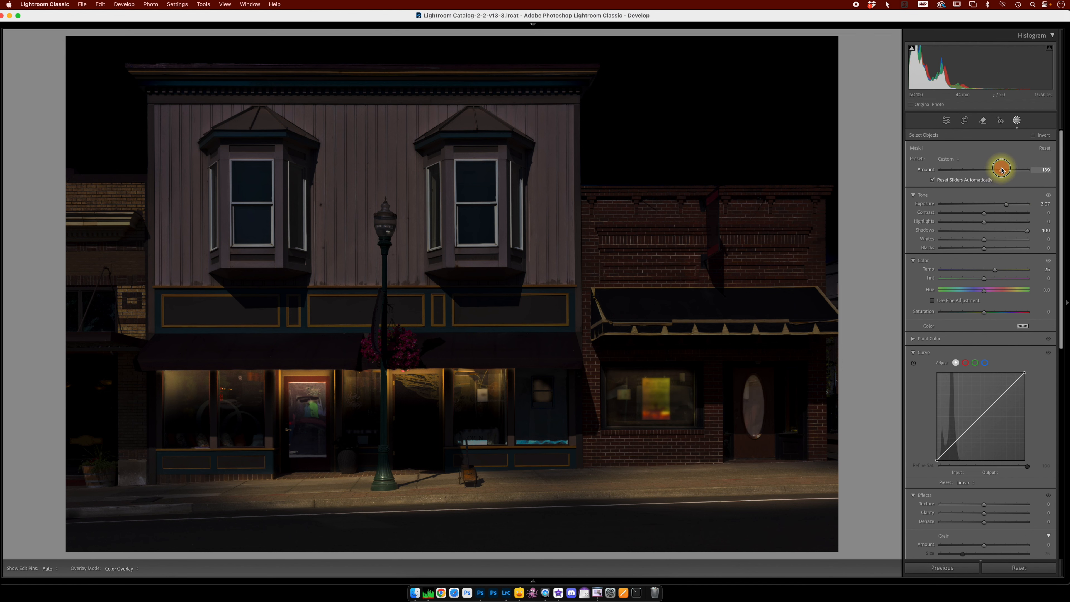
left_click_drag(1002, 170, 1002, 170)
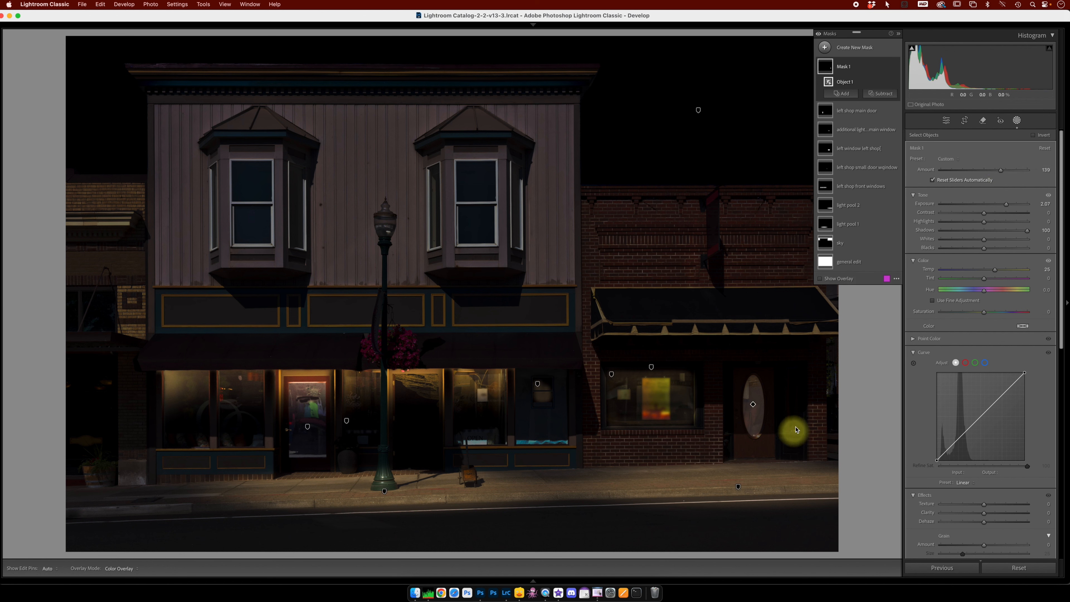
- Compare the photo with the general edit mask off and on, and rename the oval glass mask "right shop door oval"
mouse_move(891, 264)
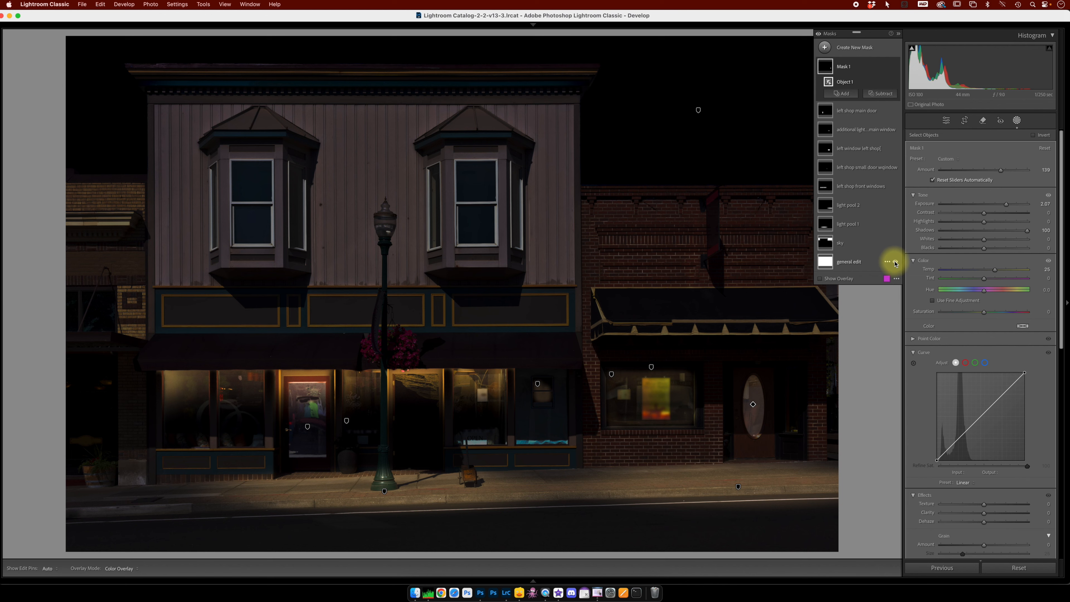
left_click(895, 263)
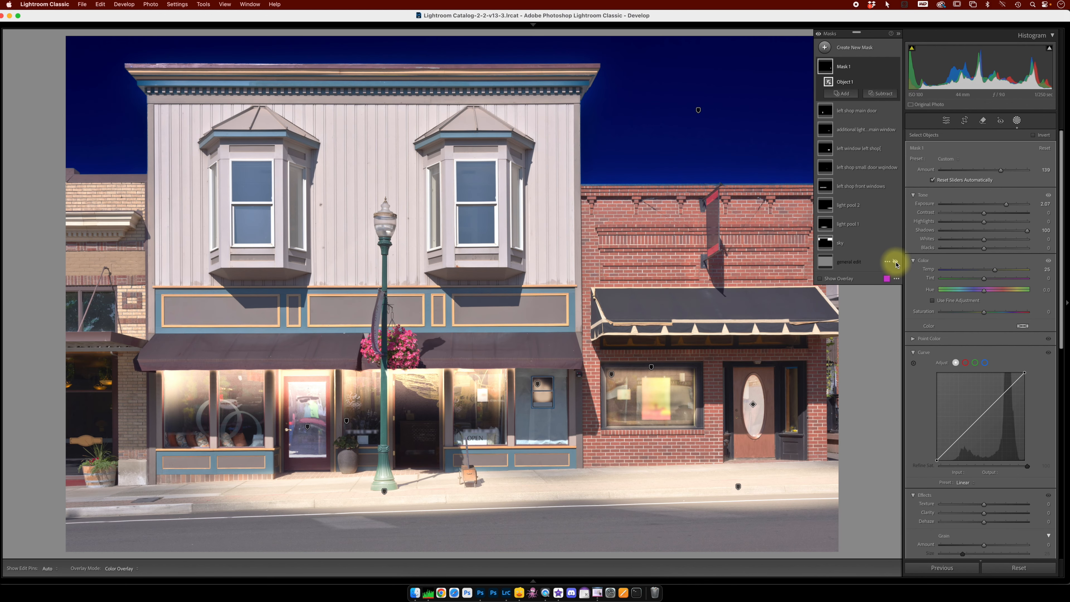
left_click(895, 262)
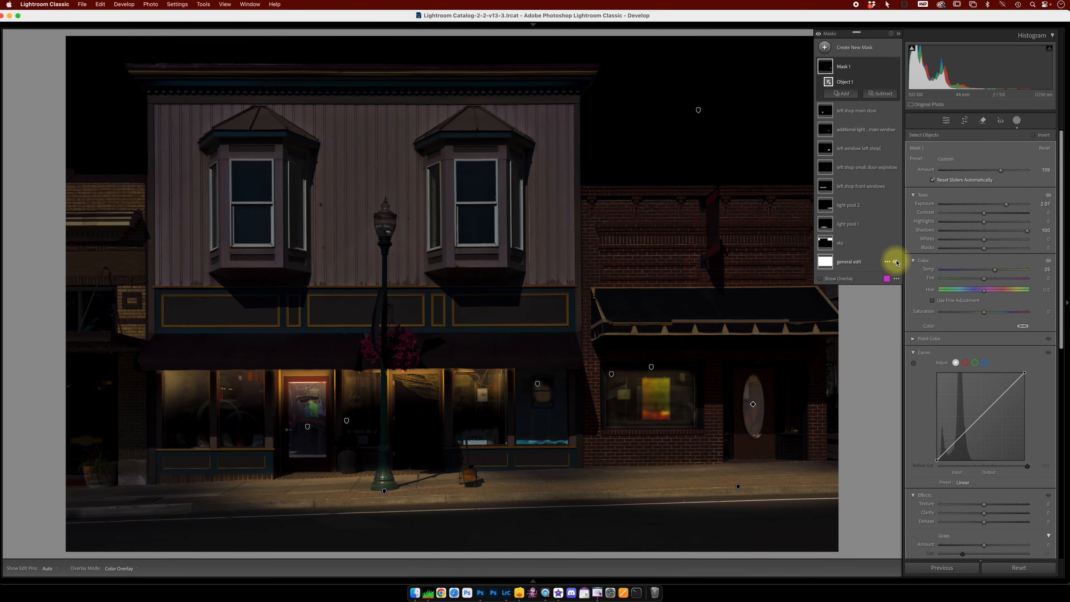
double_click(849, 70)
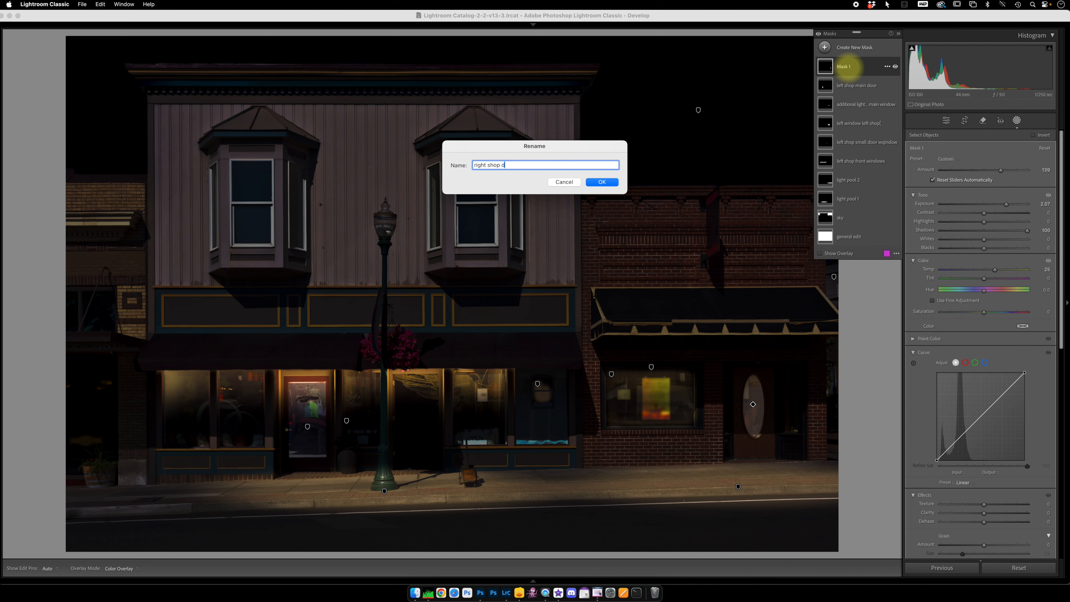
type("right shop door oval")
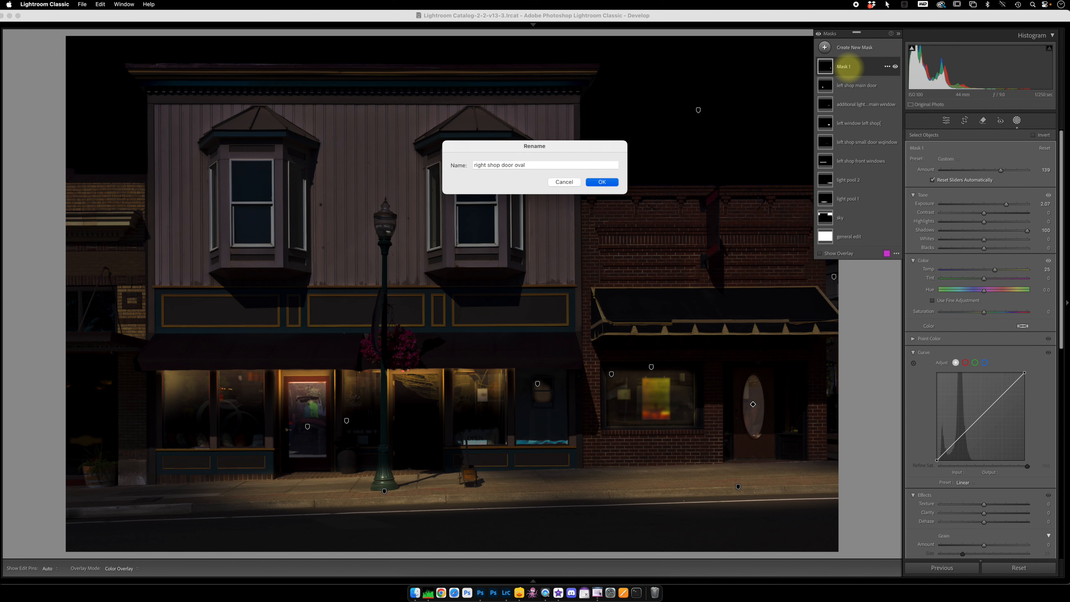
key("Return")
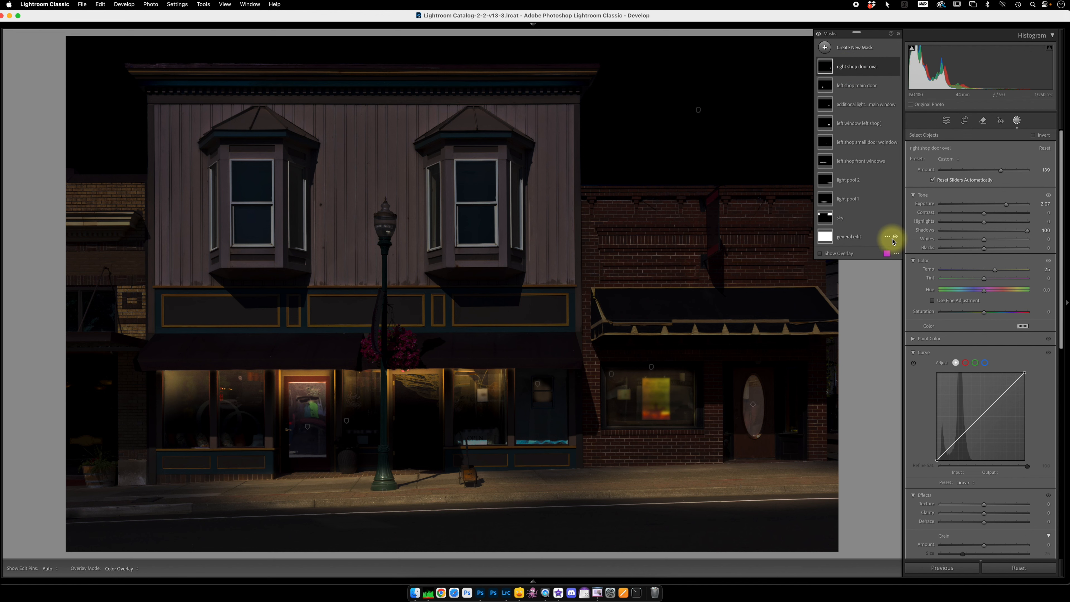
- Hide the general edit mask and paint a new Auto Mask brush mask over the narrow side window beside the brick shop's door
left_click(896, 238)
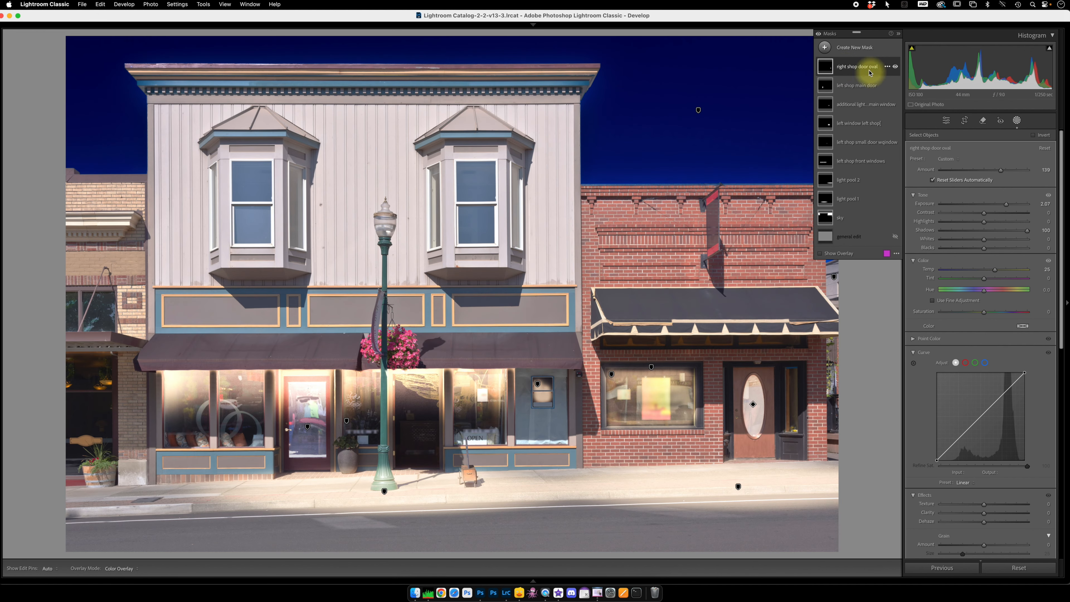
left_click(827, 47)
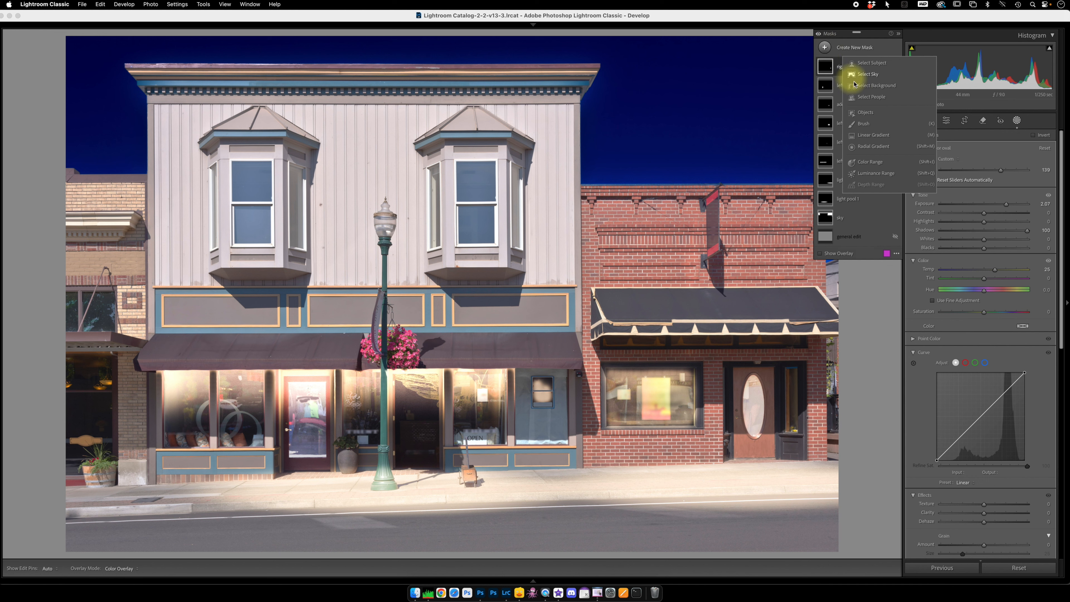
left_click(866, 123)
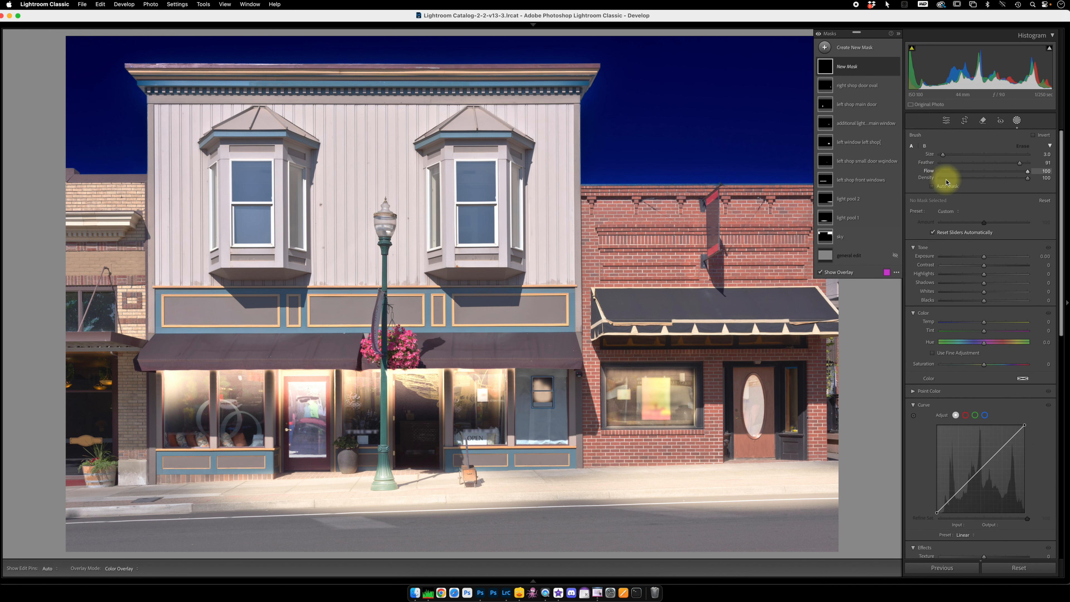
left_click(929, 189)
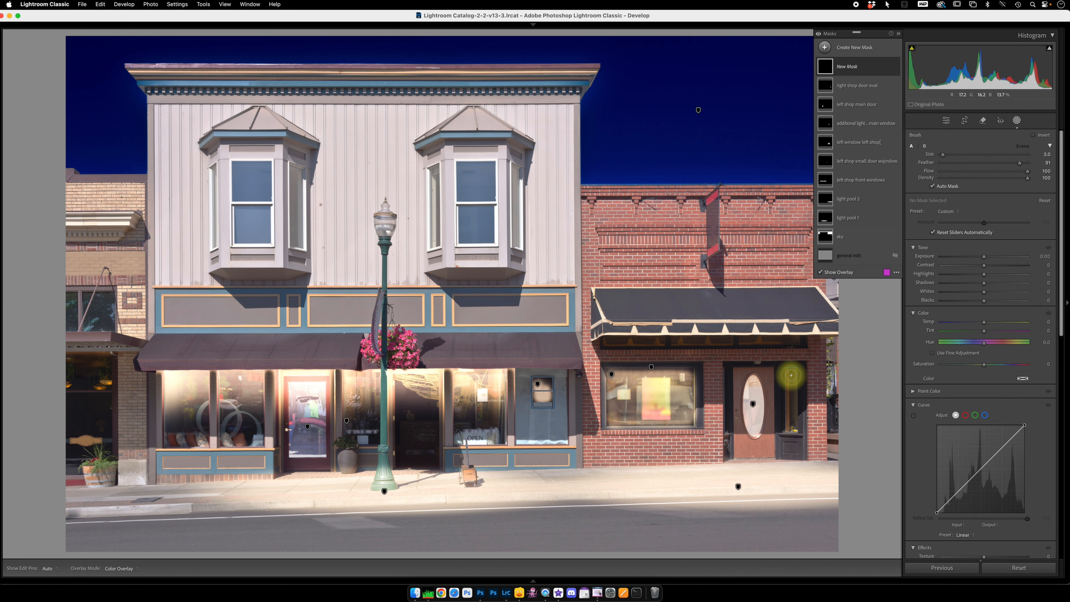
left_click_drag(793, 373, 793, 427)
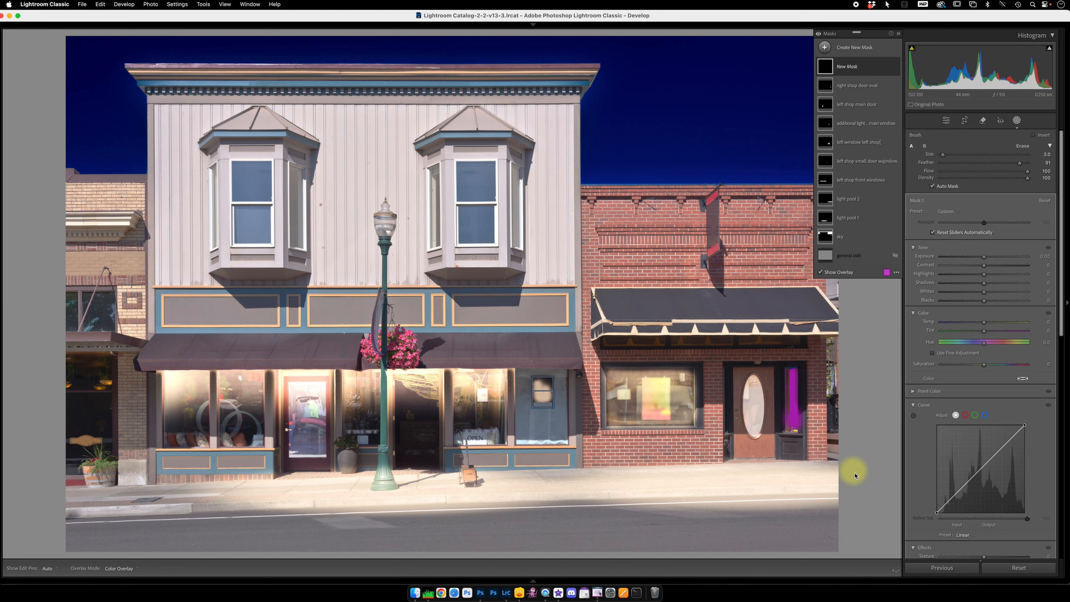
- Show the general edit mask again and brighten the side window with Exposure about 2.2, Shadows 70 and Amount about 128
left_click(896, 256)
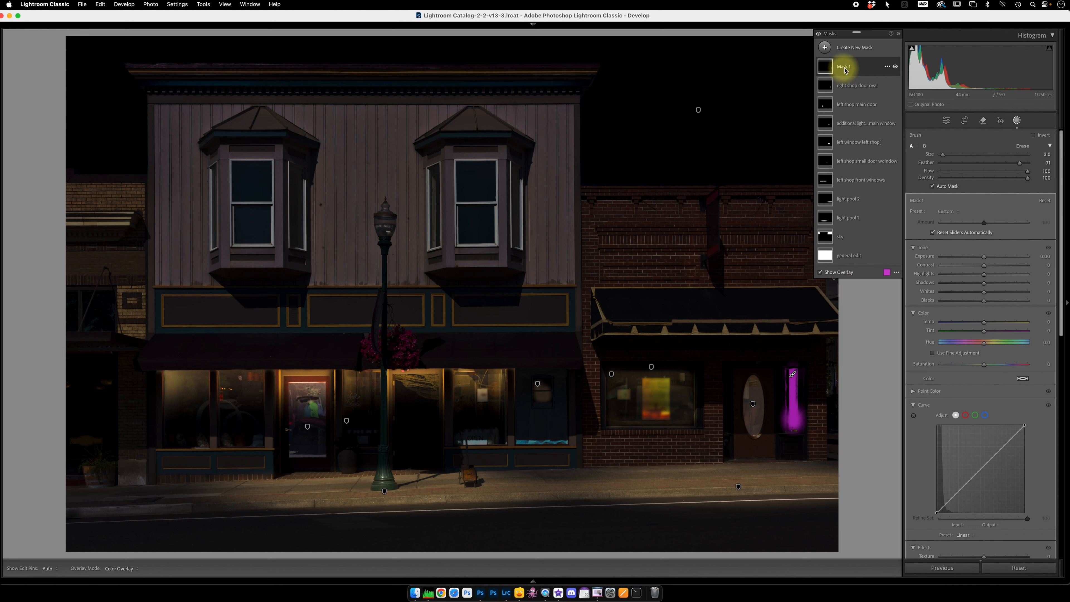
left_click_drag(986, 257, 1015, 284)
left_click_drag(984, 222, 998, 223)
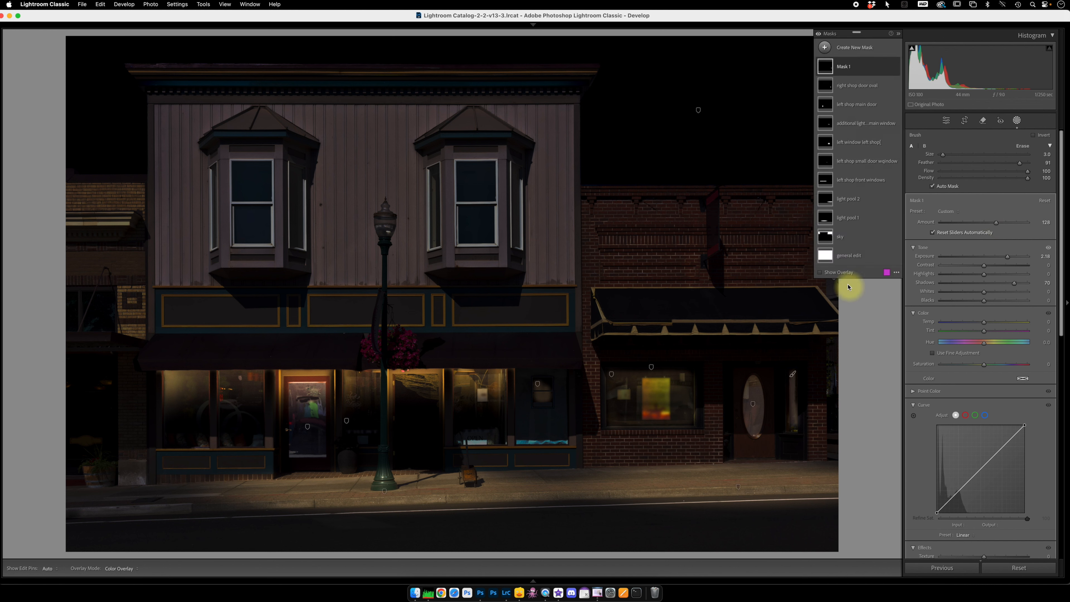
- Hide the general edit mask and rename the side window mask "right shop door side"
left_click(896, 256)
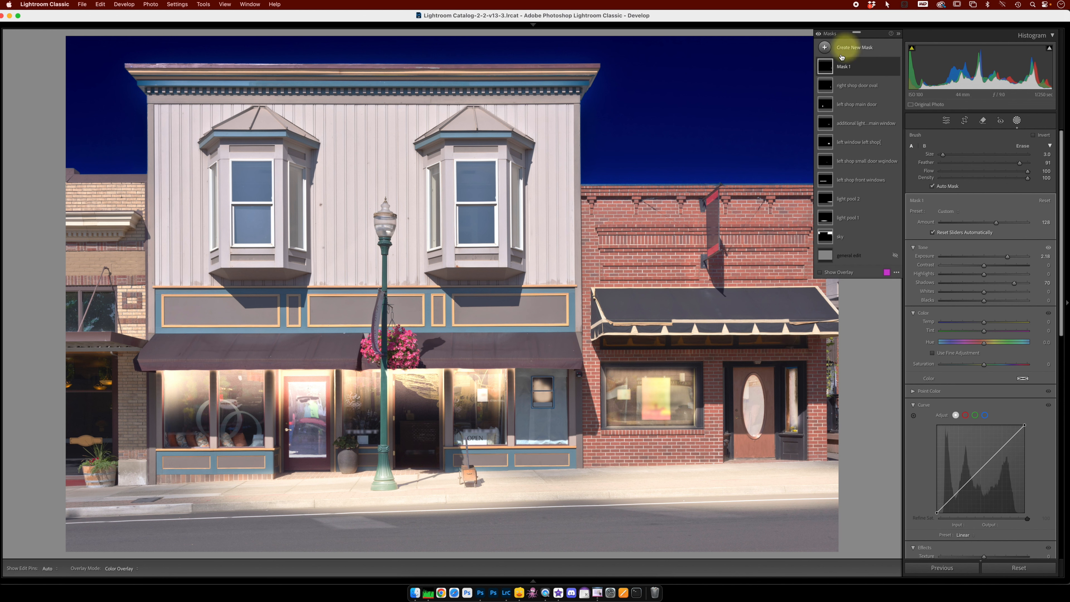
double_click(847, 67)
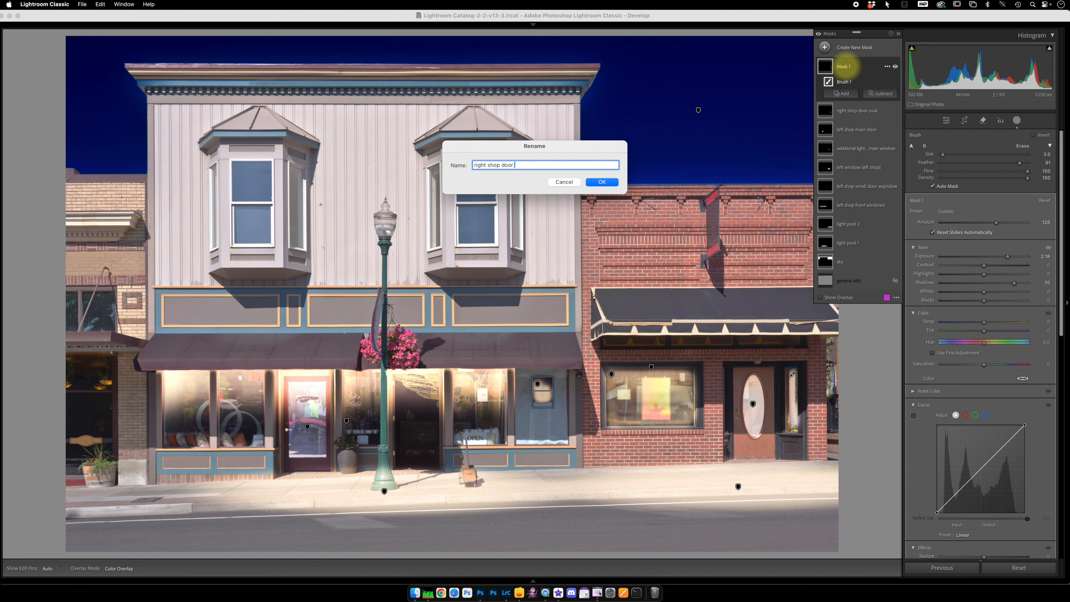
key("Return")
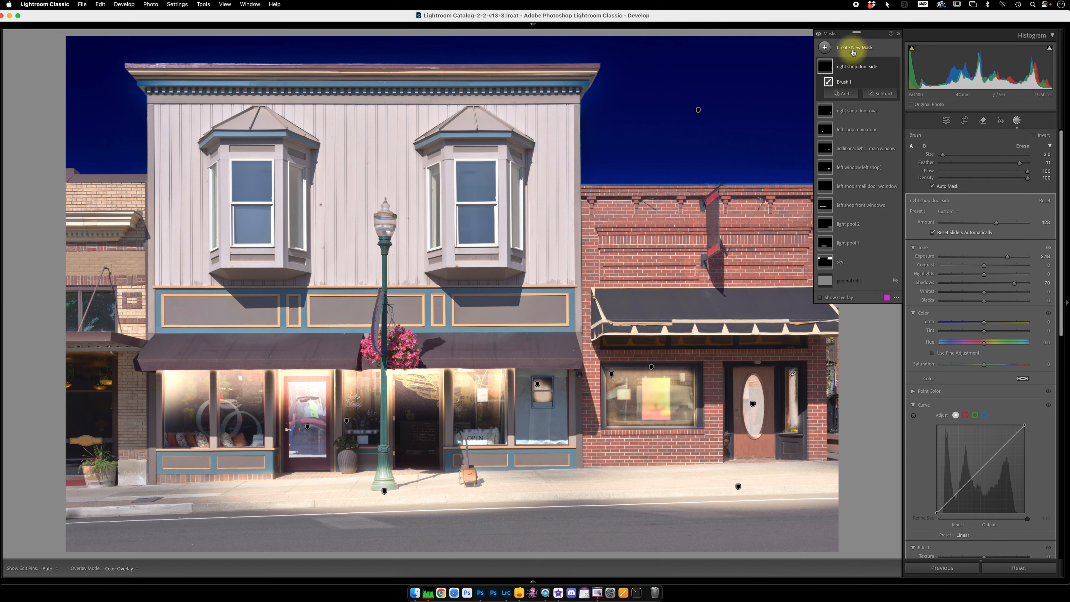
- Create a brush mask with Size about 5 and Feather 92, and paint it along the lower edge of the brick shop's awning
left_click(852, 48)
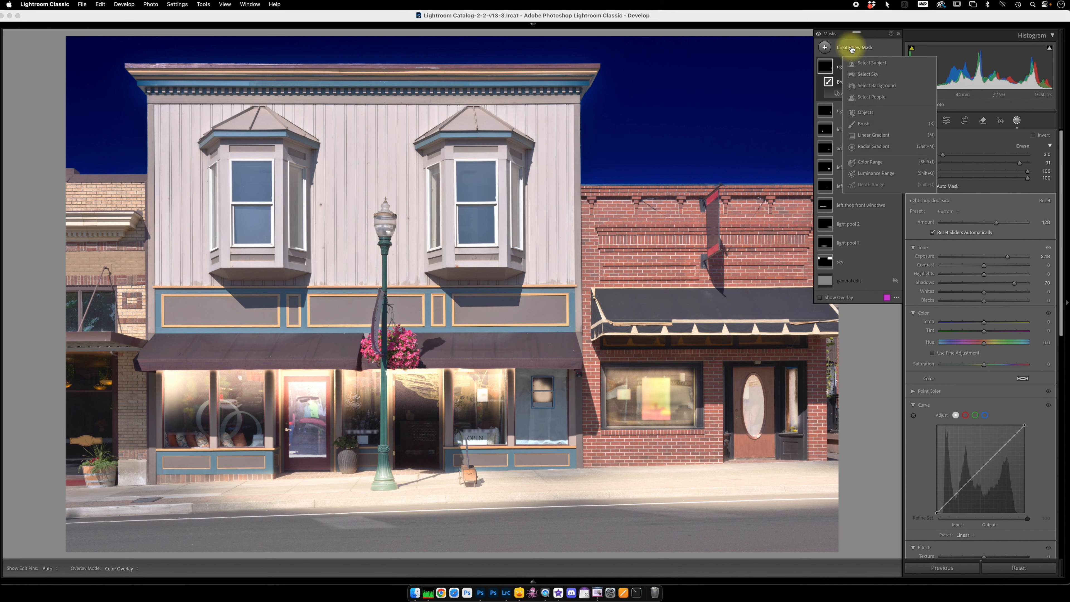
left_click(863, 124)
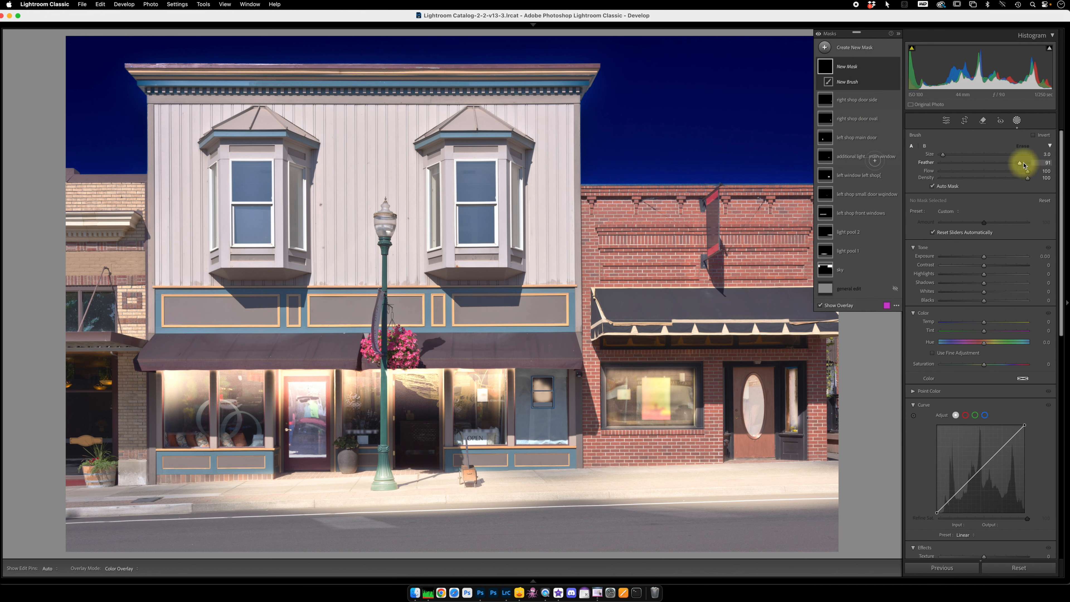
left_click_drag(1021, 164, 1020, 163)
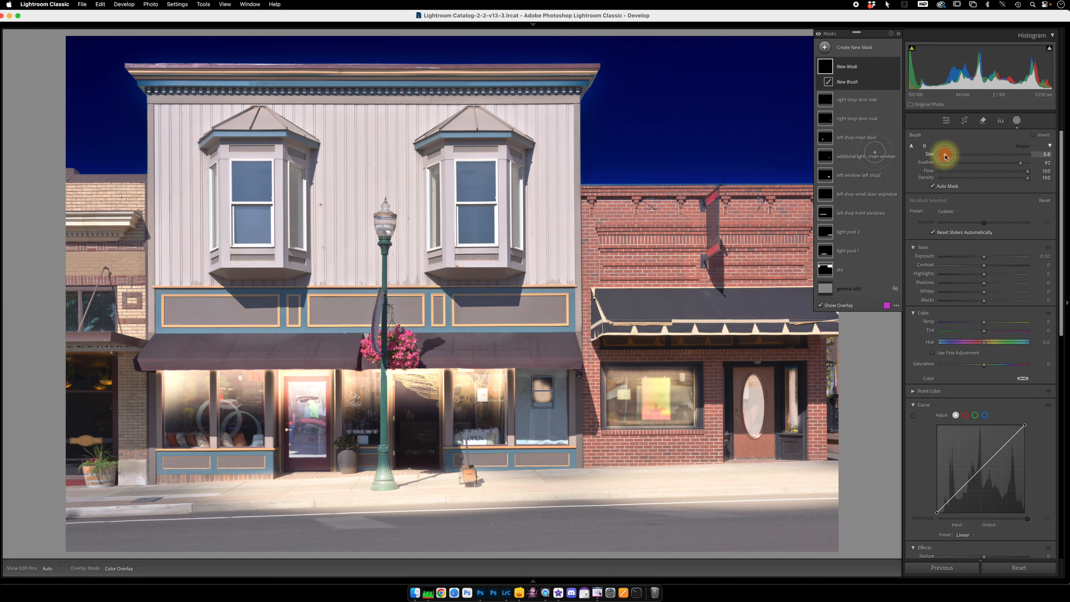
left_click_drag(945, 156, 944, 155)
mouse_move(608, 334)
left_mouse_down()
mouse_move(823, 336)
mouse_move(603, 339)
left_mouse_up()
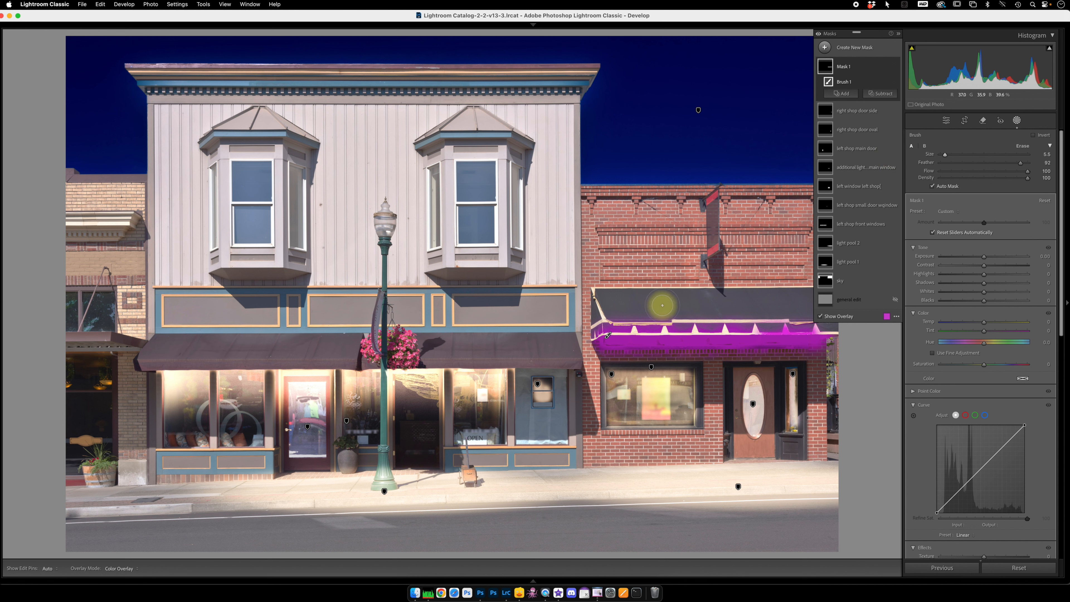
- Erase the mask overspill from the upper fabric and side of the brick shop's awning
key("alt")
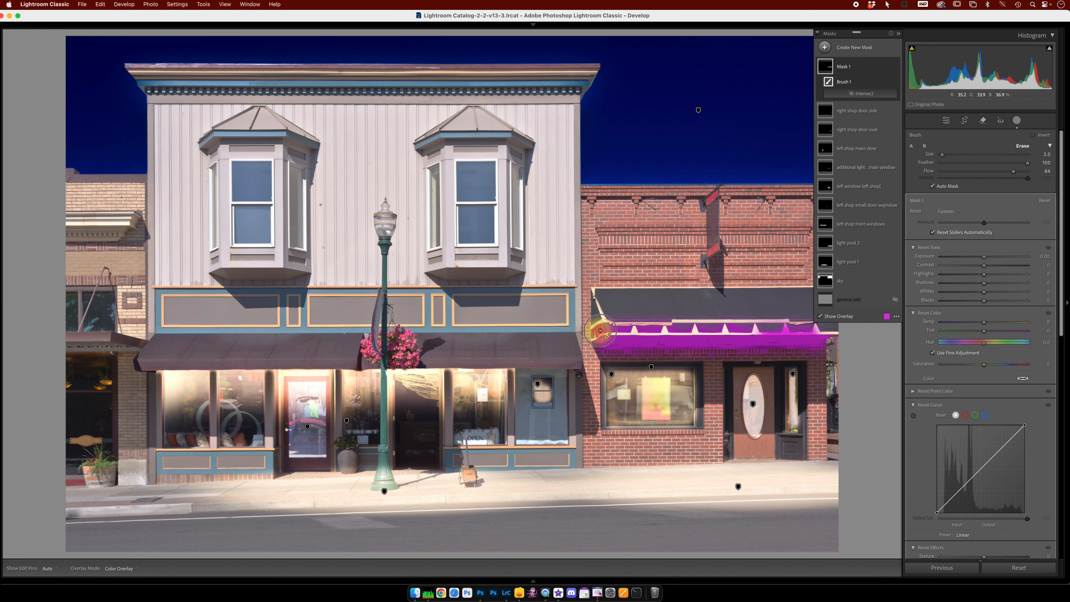
key("h")
mouse_move(710, 326)
left_mouse_down()
mouse_move(844, 327)
mouse_move(591, 326)
mouse_move(835, 327)
mouse_move(639, 319)
mouse_move(674, 308)
left_mouse_up()
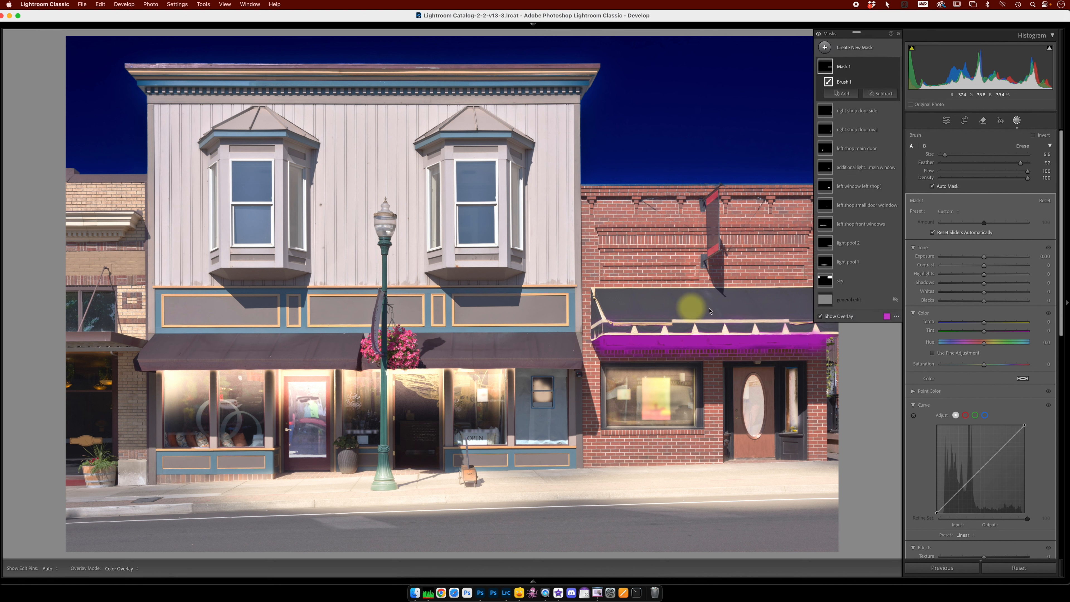
- Show the general edit mask again and light the awning edge with Exposure about 3.28, Temp about 46 and Shadows 58
left_click(896, 300)
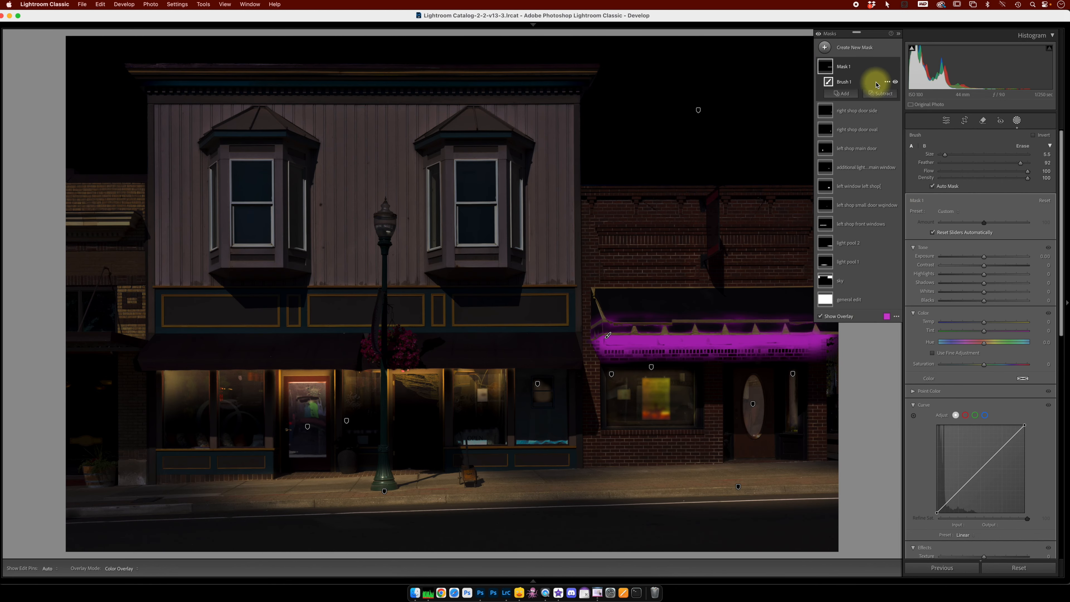
left_click(855, 68)
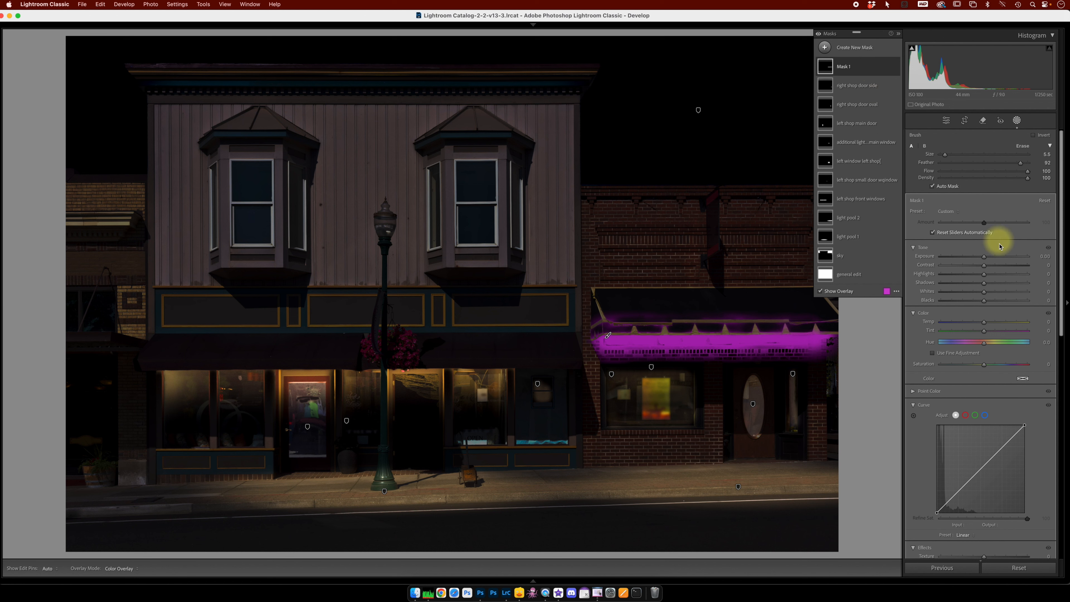
left_click_drag(985, 256, 1019, 257)
mouse_move(985, 322)
left_mouse_down()
mouse_move(1019, 322)
mouse_move(1005, 321)
left_mouse_up()
left_click_drag(984, 284, 1010, 282)
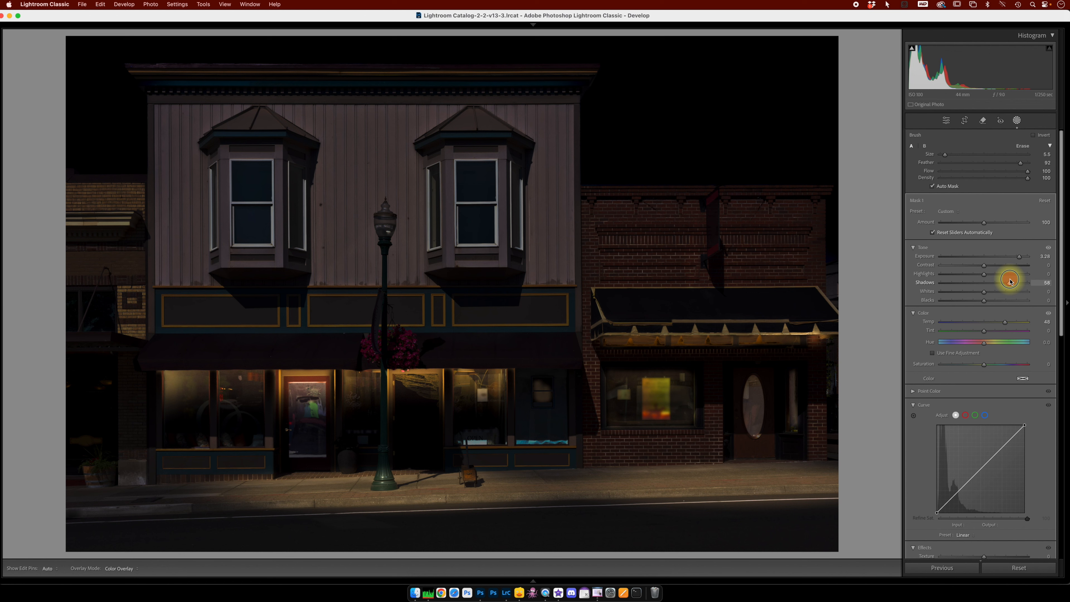
left_click_drag(1010, 281, 1010, 281)
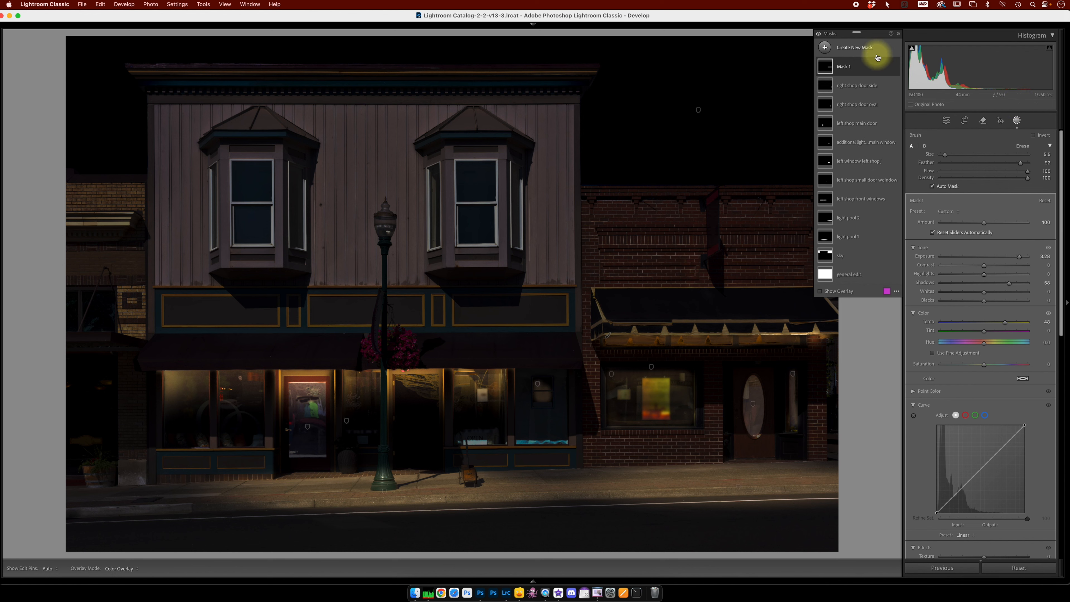
- Rename the awning mask "right shop awning"
left_click(850, 70)
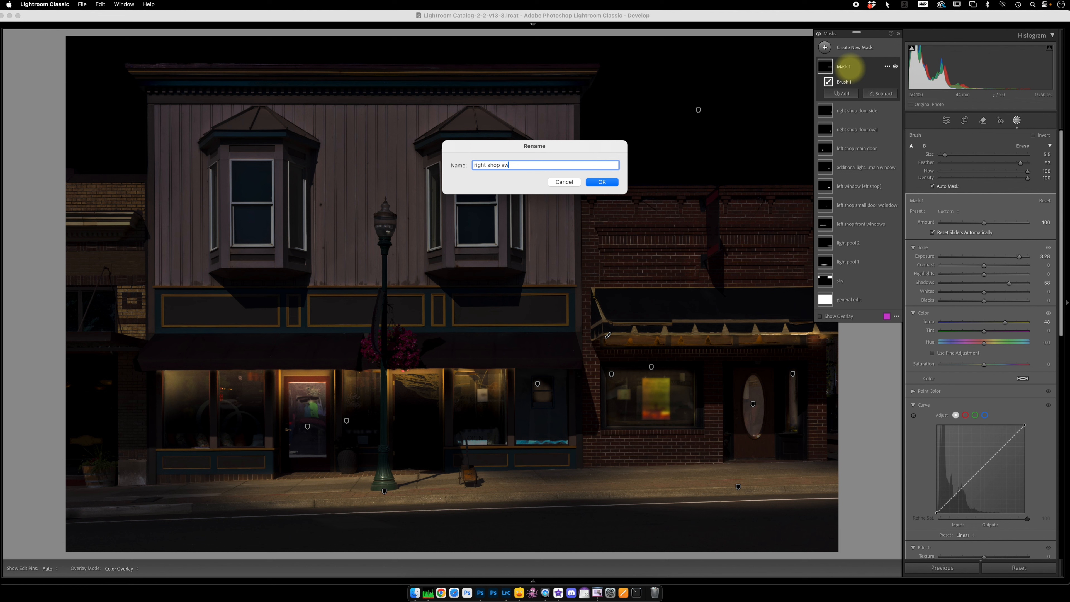
type("ng")
key("Return")
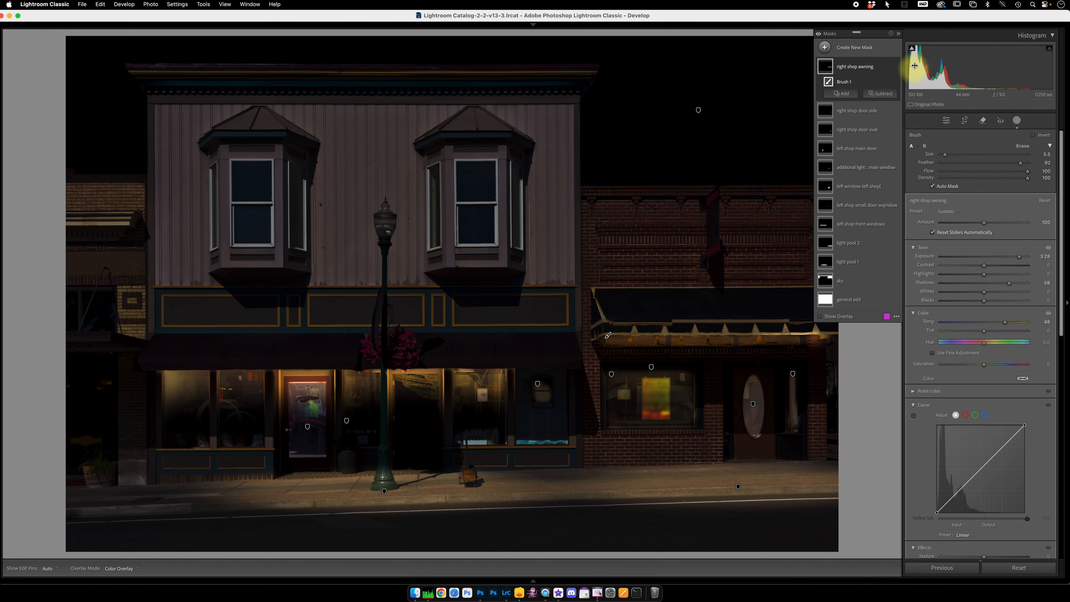
- Compare the night edit with the original photo using the before and after view
key("backslash")
key("backslash")
key("backslash")
key("backslash")
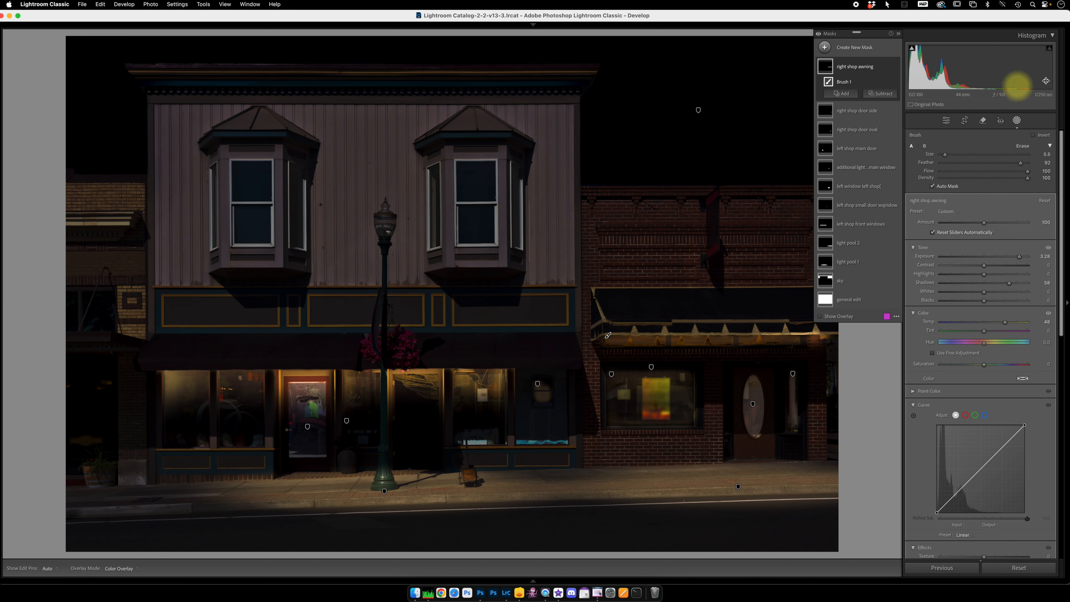
- Create a small elliptical Radial Gradient mask centred on the street lamp's head
left_click(852, 47)
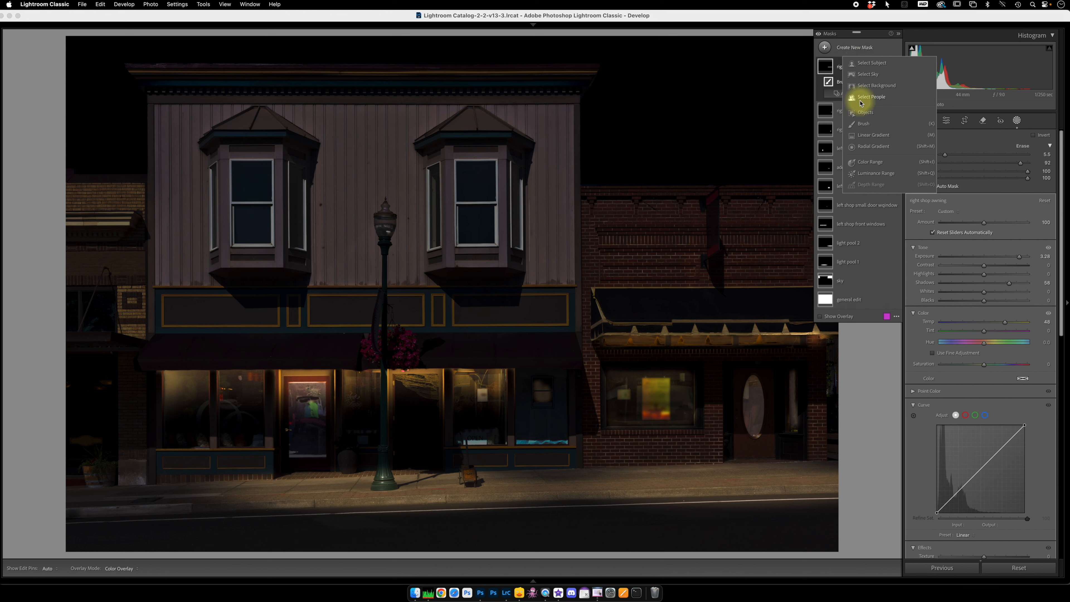
left_click(870, 147)
mouse_move(381, 222)
left_mouse_down()
mouse_move(401, 232)
mouse_move(385, 225)
left_mouse_up()
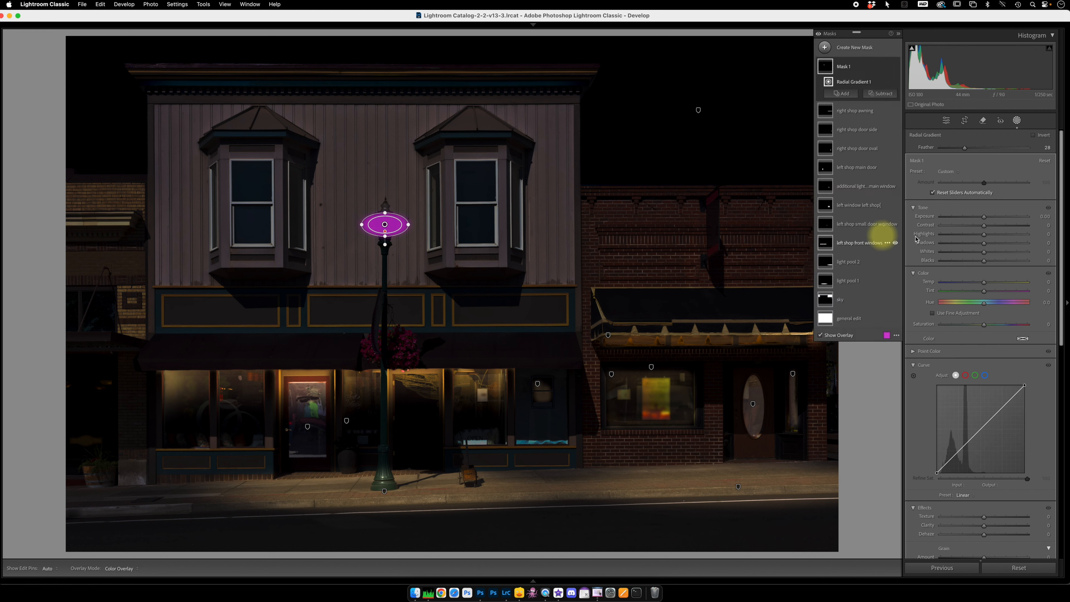
- Light the street lamp's head with Exposure 1.43, Shadows about 63 and Temp about 53
left_click_drag(984, 219, 1010, 243)
left_click_drag(984, 282, 1006, 283)
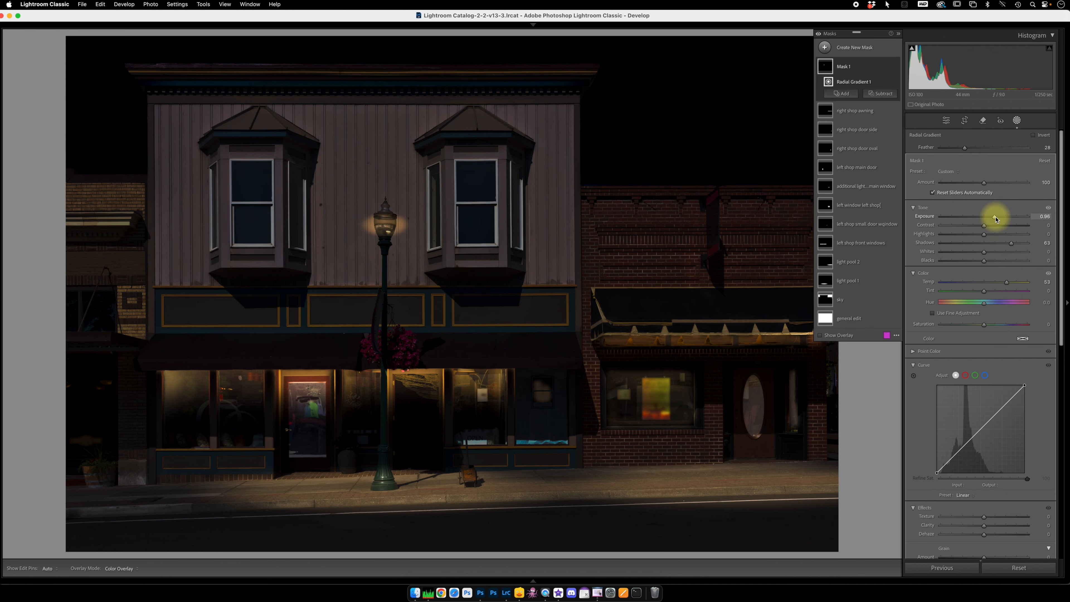
left_click_drag(996, 219, 1002, 218)
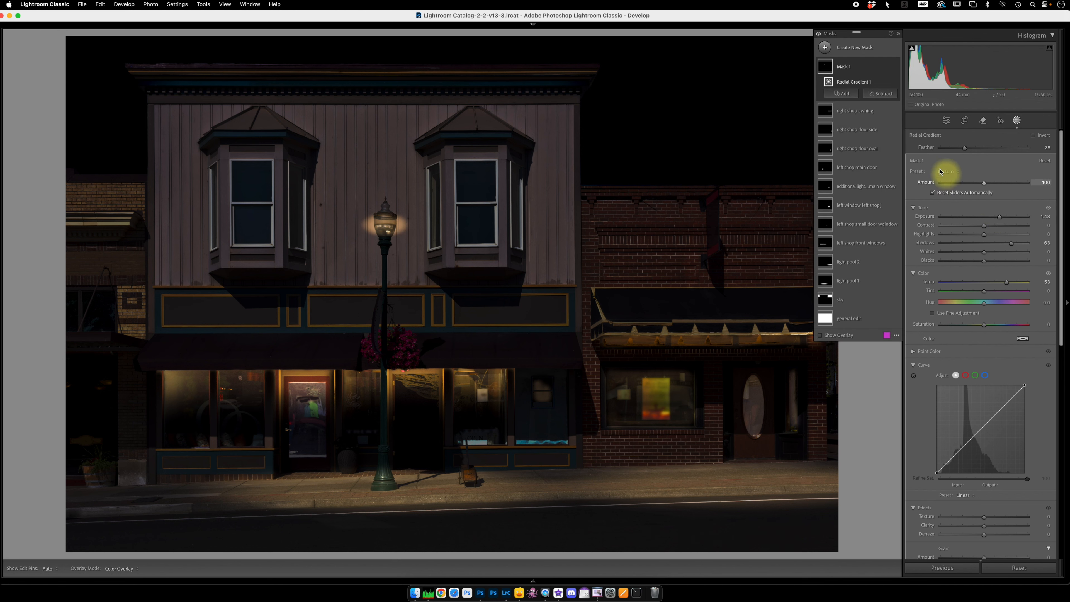
- Rename the lamp head mask "street light core"
double_click(844, 66)
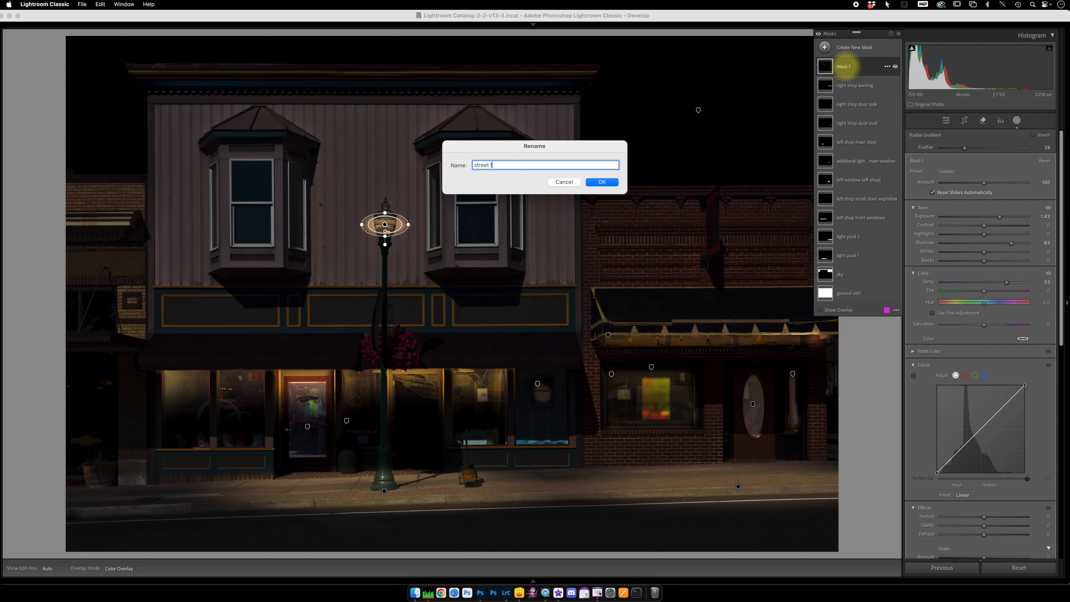
type("street light core")
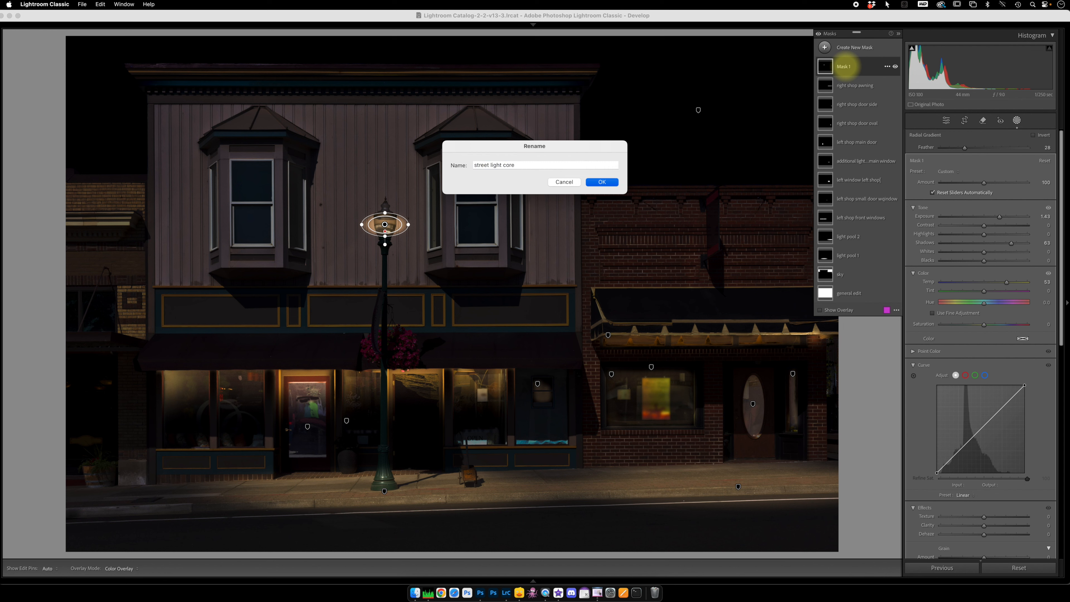
key("Return")
- Create a wide elliptical Radial Gradient mask centred on the street lamp, spanning both upper bay windows, with Feather 74
left_click(825, 47)
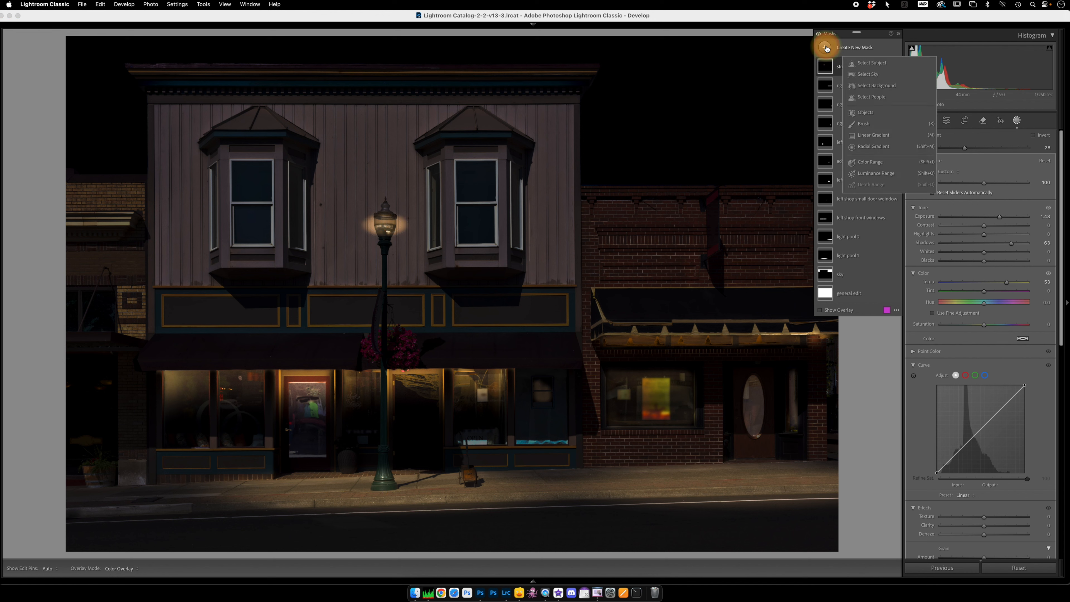
left_click(868, 147)
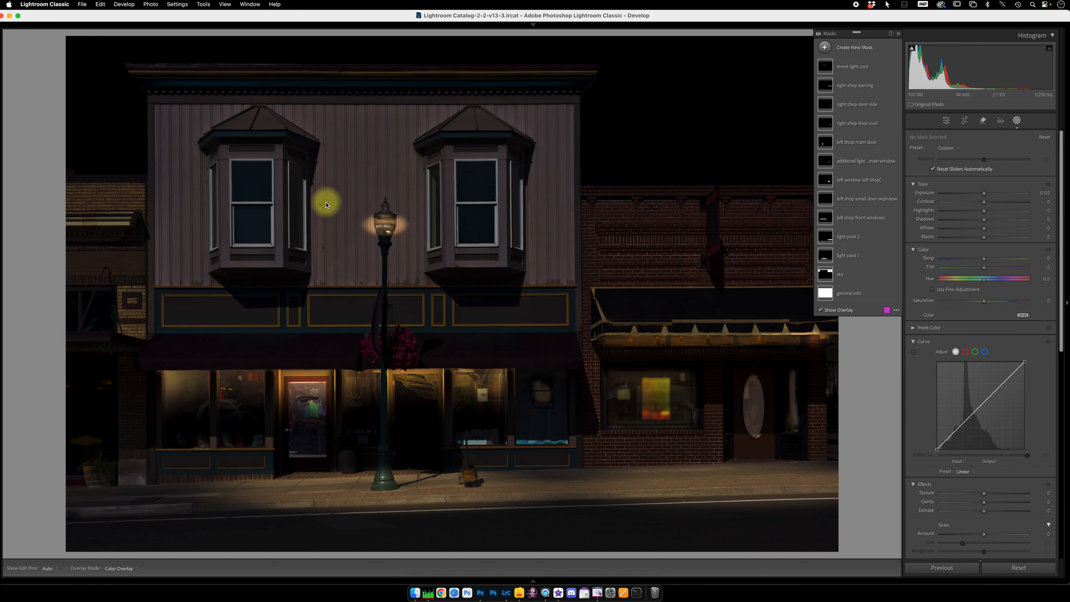
left_click_drag(460, 250, 499, 260)
left_click_drag(290, 208, 385, 221)
left_click_drag(964, 147, 1007, 147)
- Give the wide lamp glow a warm light with Exposure about 1.52, Temp 60 and Shadows about 56
left_click_drag(986, 218, 1007, 217)
left_click_drag(982, 282, 1011, 283)
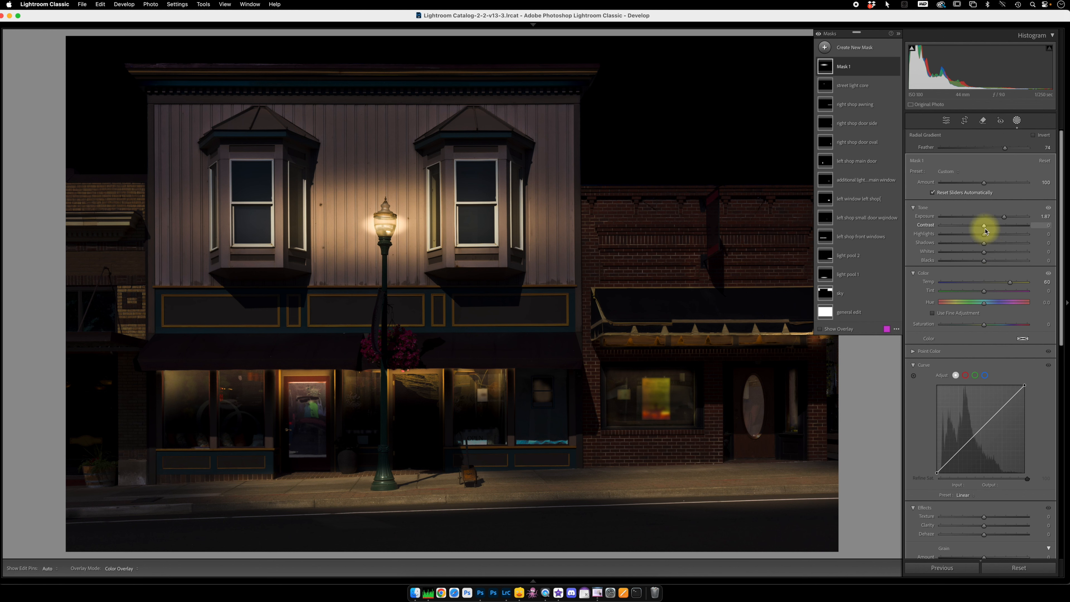
left_click_drag(983, 244, 1001, 217)
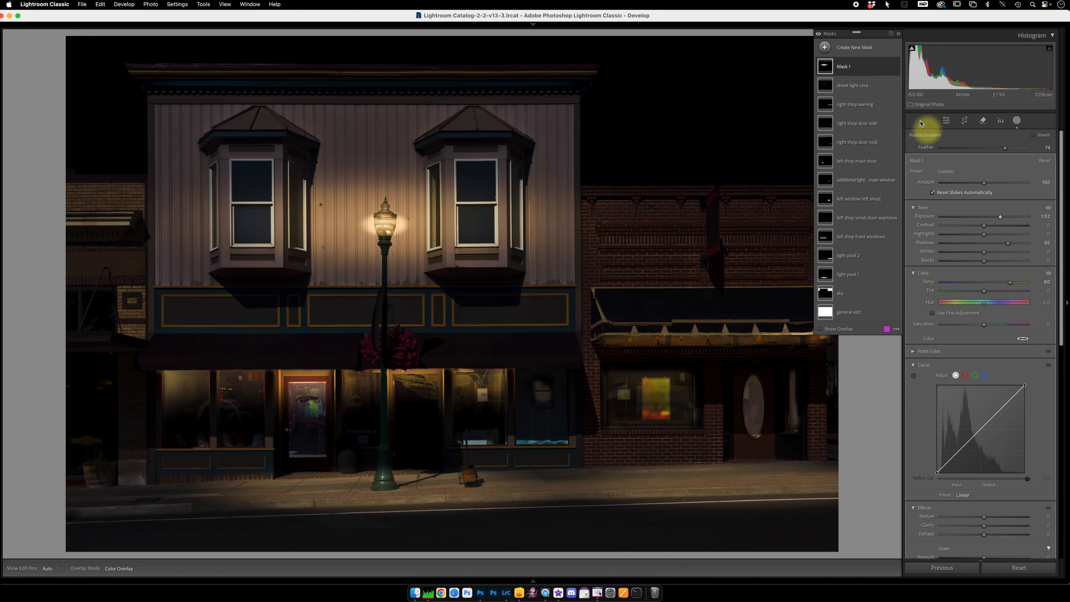
- Rename the wide lamp glow mask "main street light"
double_click(844, 66)
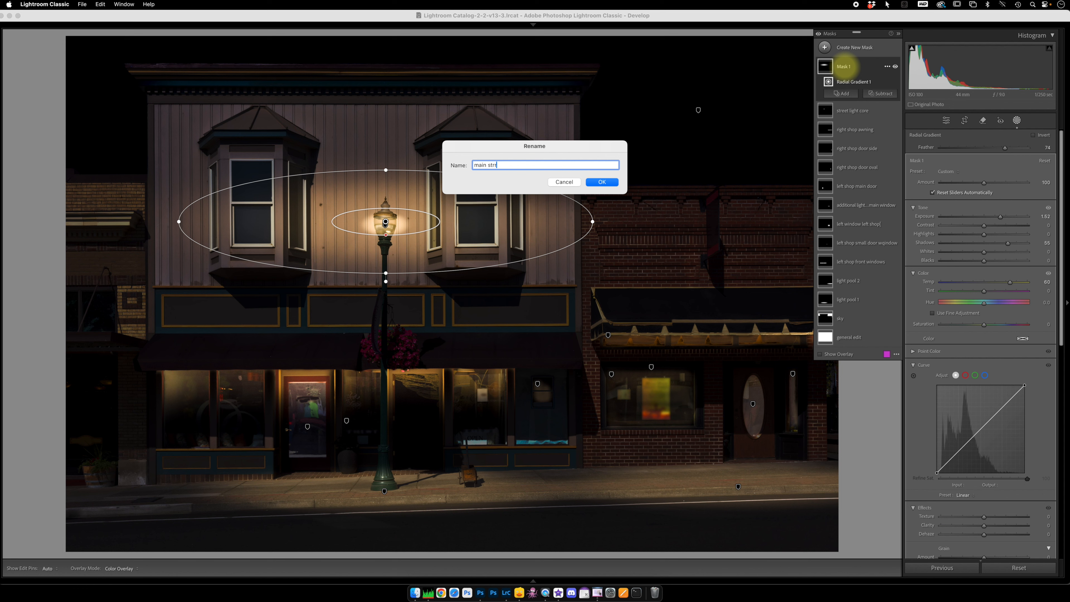
type("main street light")
key("Return")
- Soften the street light core mask by setting its Exposure to 1.09 and Feather to about 55
left_click(856, 111)
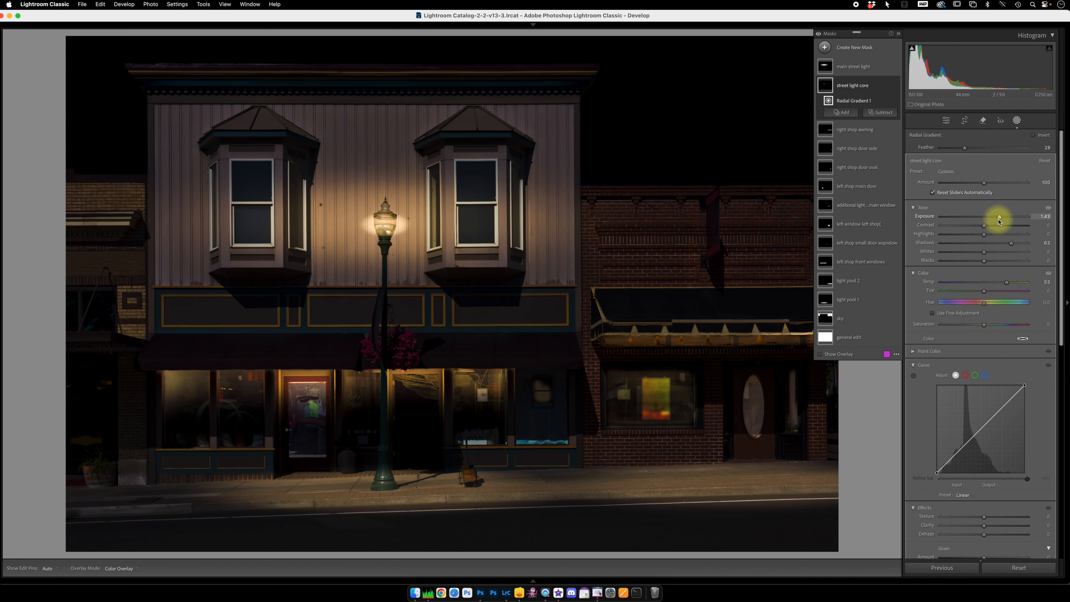
left_click_drag(1000, 218, 996, 217)
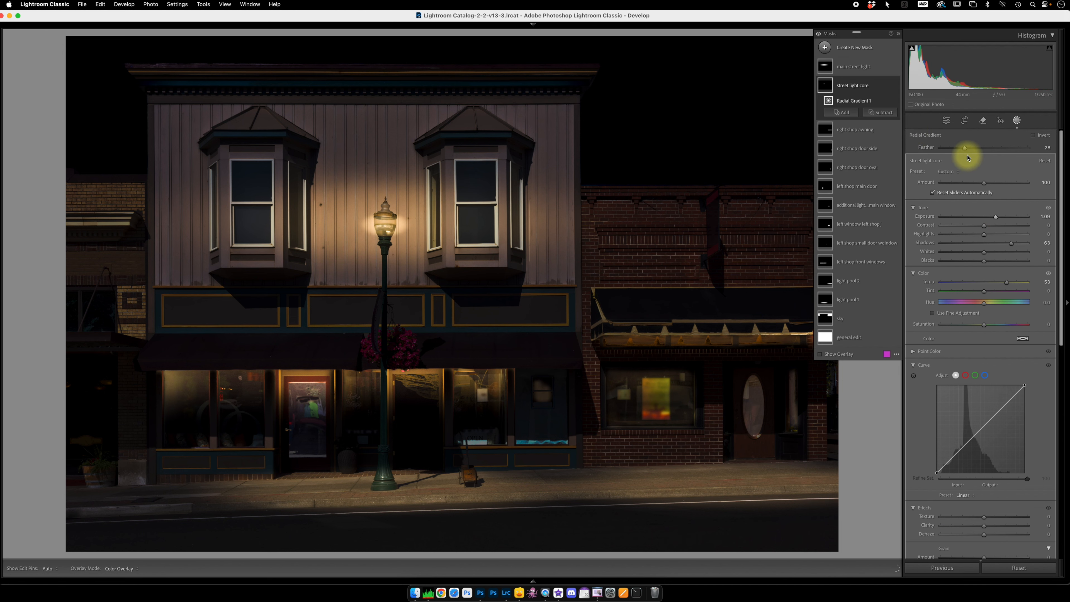
left_click_drag(965, 148, 988, 148)
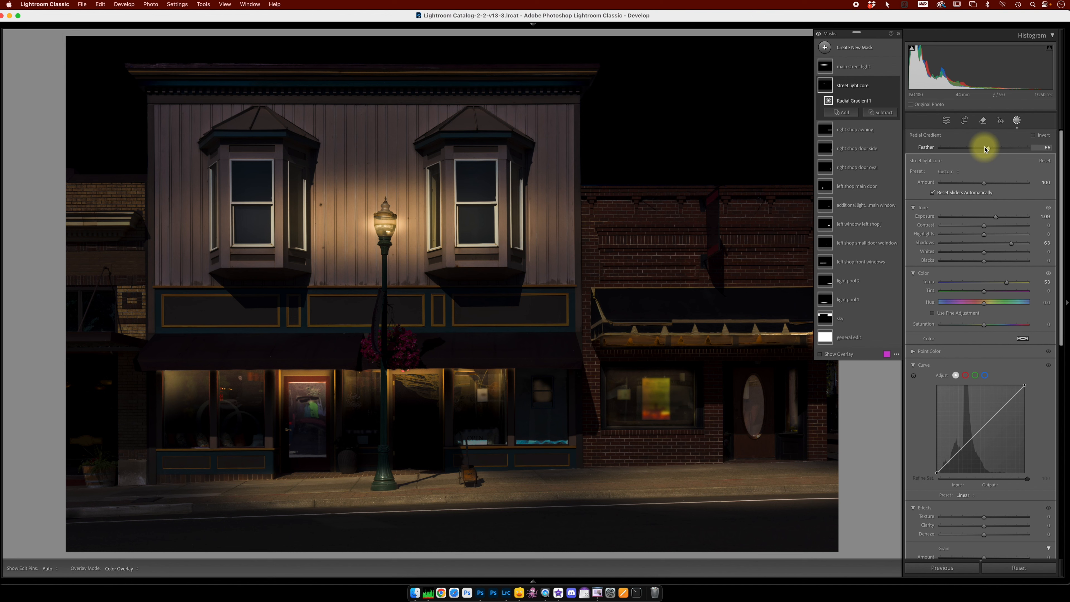
- Adjust the main street light mask to Temp about 66, Exposure about 1.56 and Highlights about 25
left_click(862, 69)
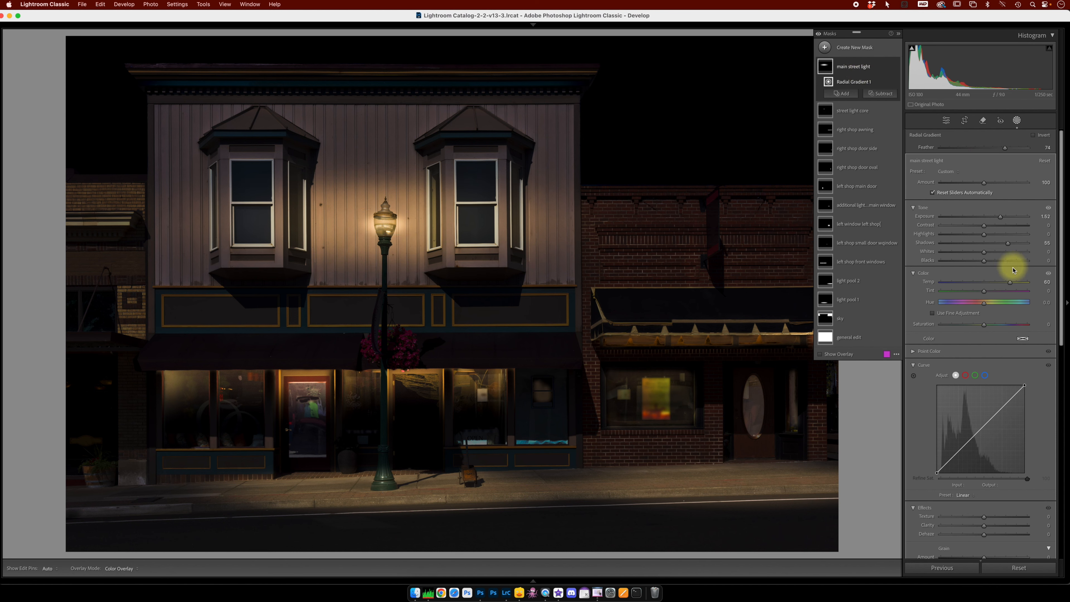
left_click_drag(1012, 284, 1012, 283)
mouse_move(1002, 218)
left_mouse_down()
mouse_move(982, 234)
mouse_move(995, 234)
left_mouse_up()
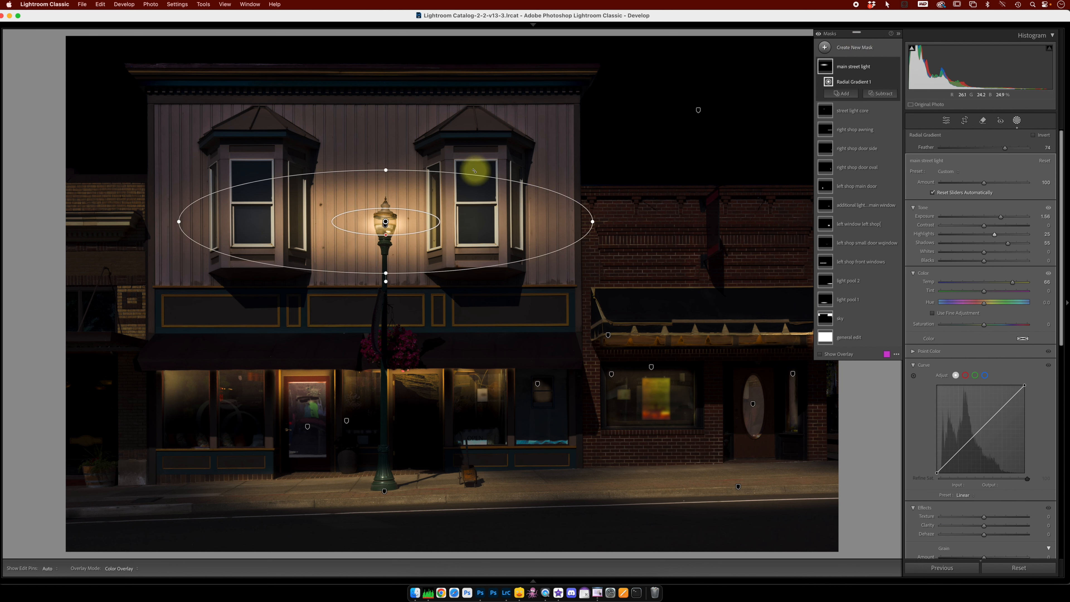
- Create an Objects mask selecting the central pane of the upper-floor bay window to the right of the lamp
left_click(825, 47)
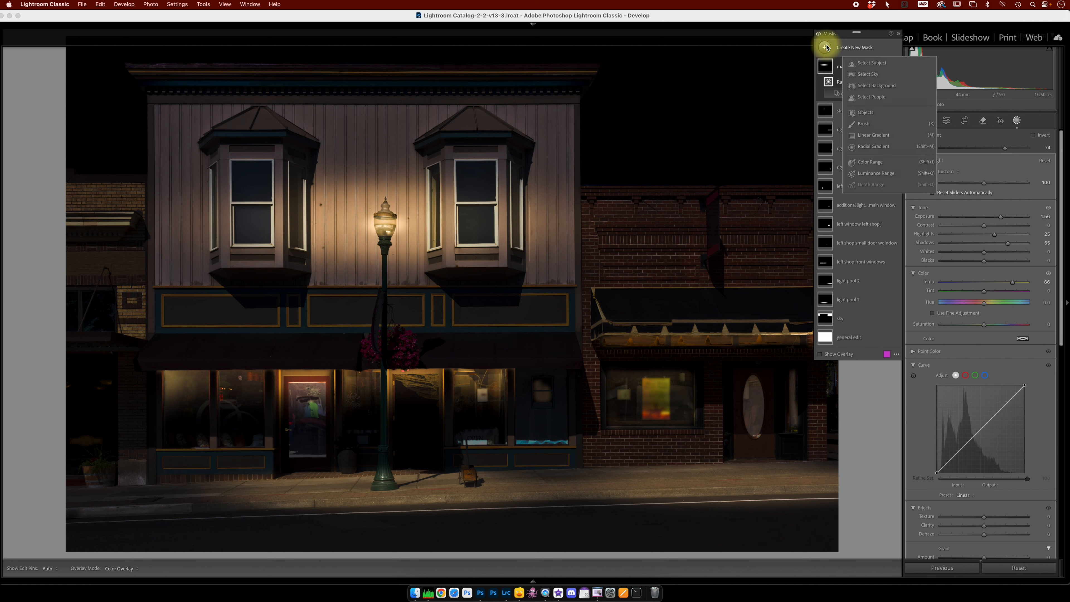
left_click(870, 113)
mouse_move(461, 167)
left_mouse_down()
mouse_move(463, 244)
mouse_move(487, 241)
mouse_move(485, 169)
mouse_move(470, 167)
left_mouse_up()
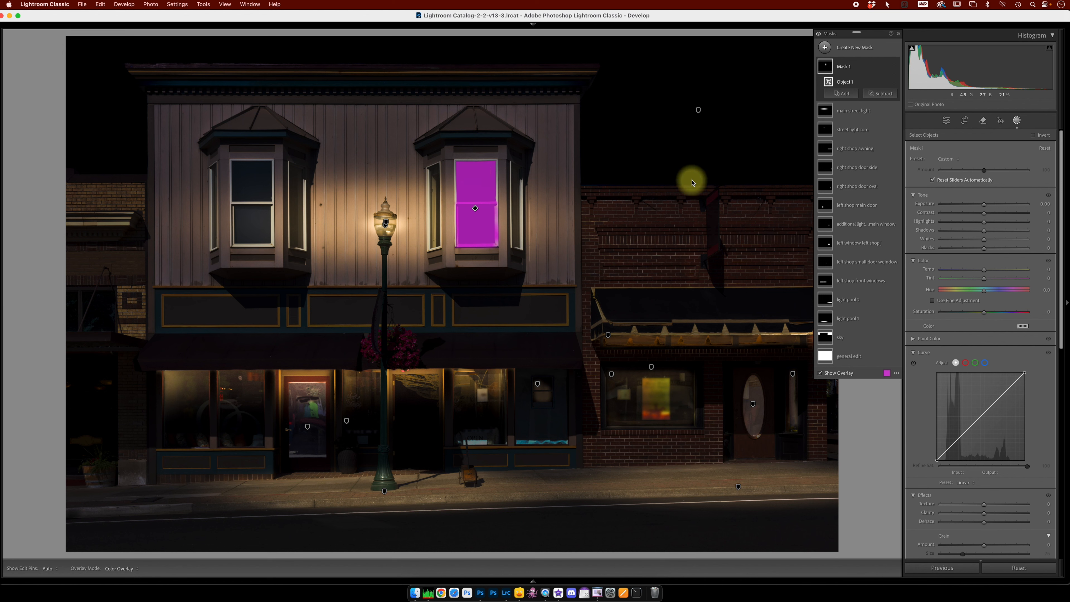
- Rename the upper window mask "right loft window"
double_click(844, 69)
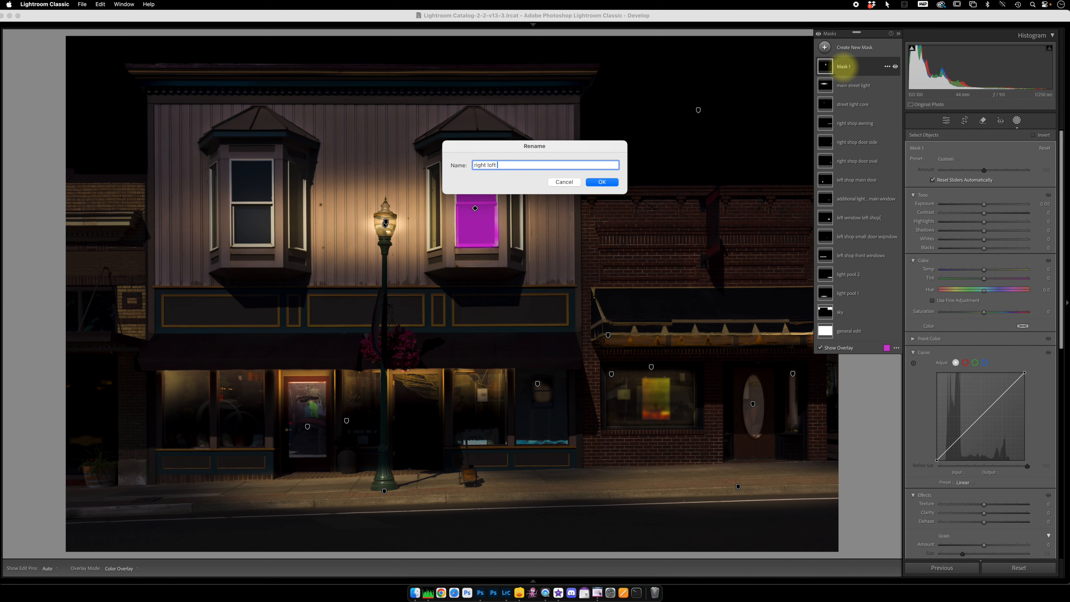
type("right loft window")
key("Return")
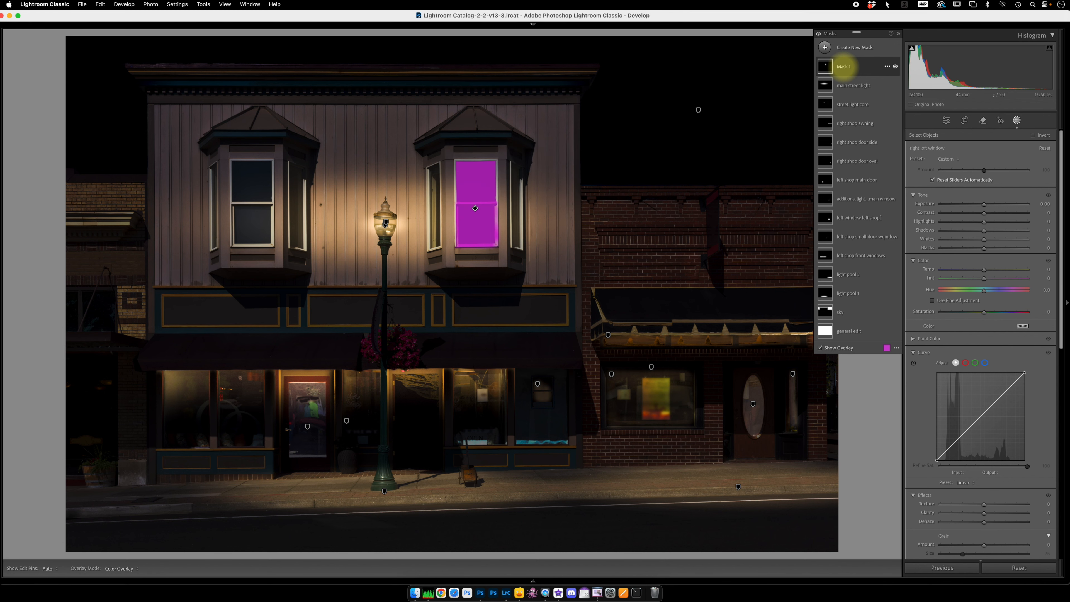
- Intersect the right loft window mask with a tall elliptical Radial Gradient, Feather 39, positioned over the top of the window
left_click(863, 67)
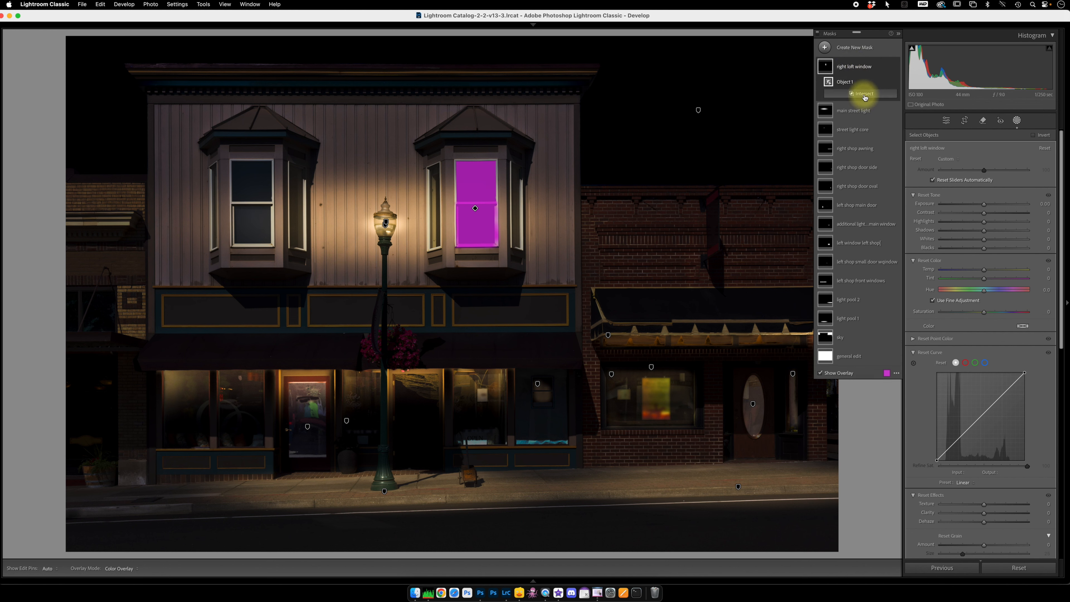
left_click(865, 98, "alt")
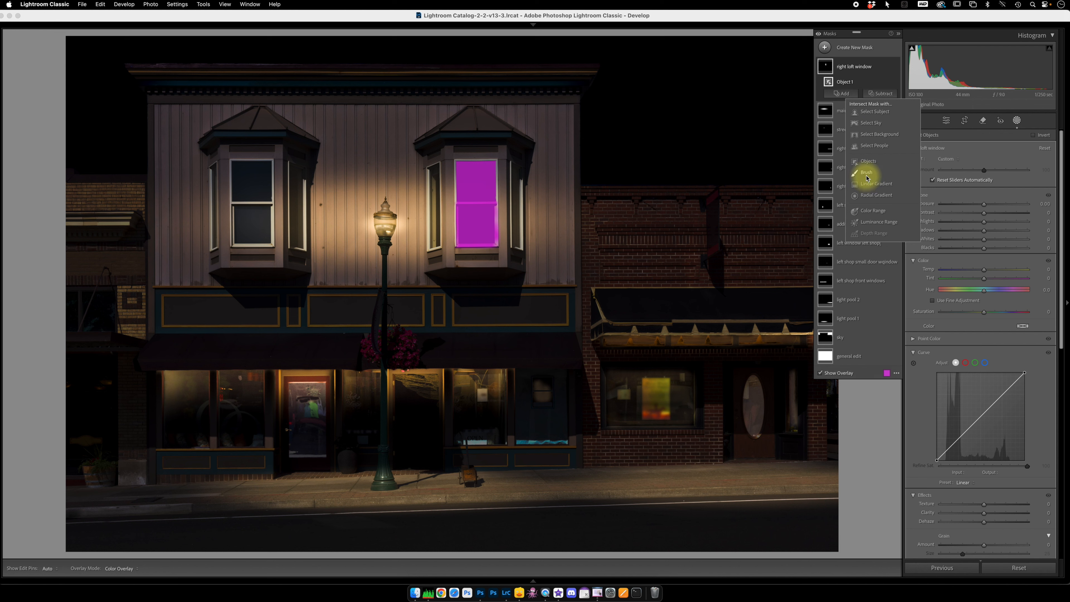
left_click(867, 196)
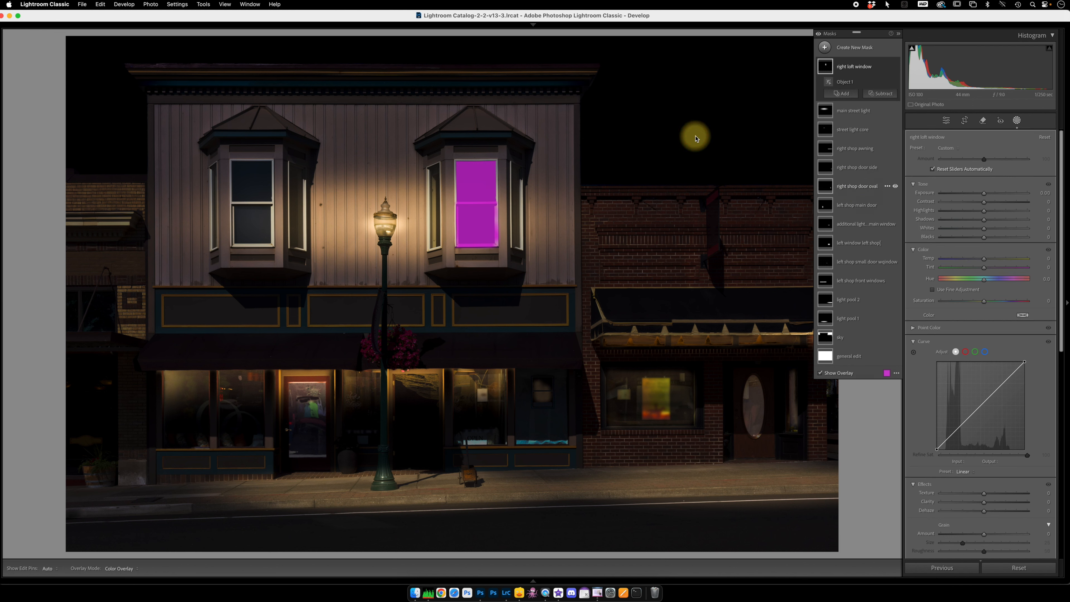
left_click_drag(472, 70, 495, 124)
left_click_drag(1006, 149, 974, 148)
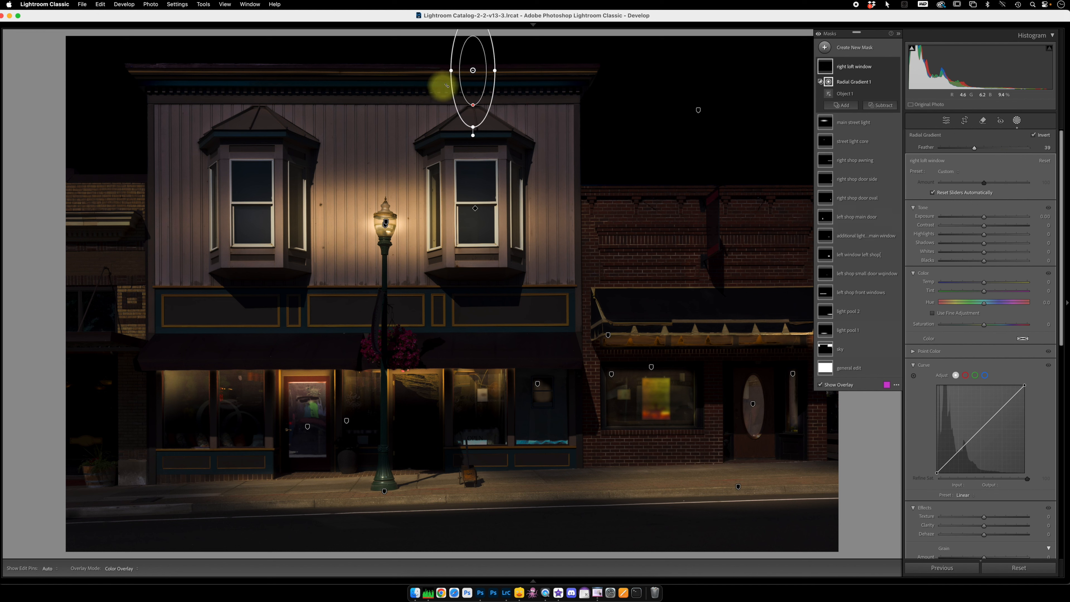
left_click_drag(472, 70, 476, 133)
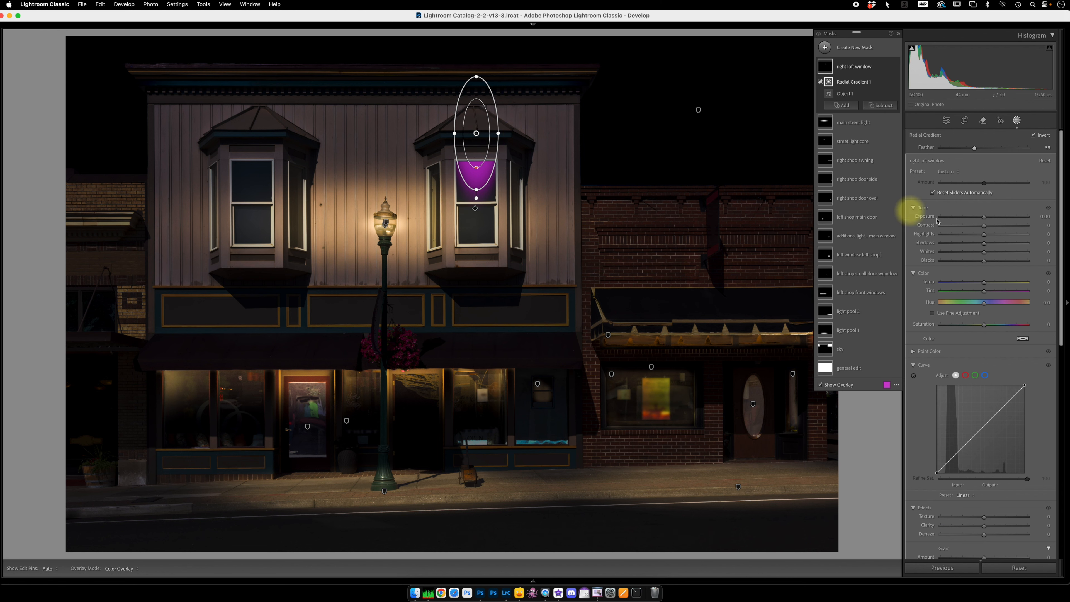
- Light the right loft window with Exposure 3.07, Temp about 73 and Shadows 60, and nudge its radial gradient slightly down
left_click_drag(985, 216, 1018, 217)
left_click_drag(985, 282, 1015, 282)
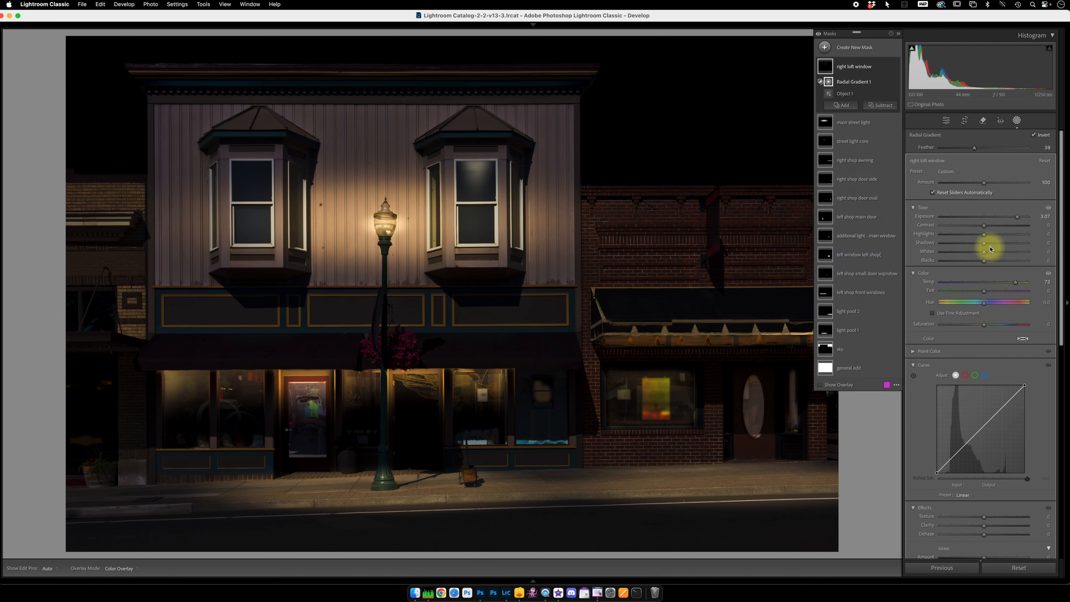
left_click_drag(984, 243, 1009, 239)
left_click_drag(476, 135, 477, 136)
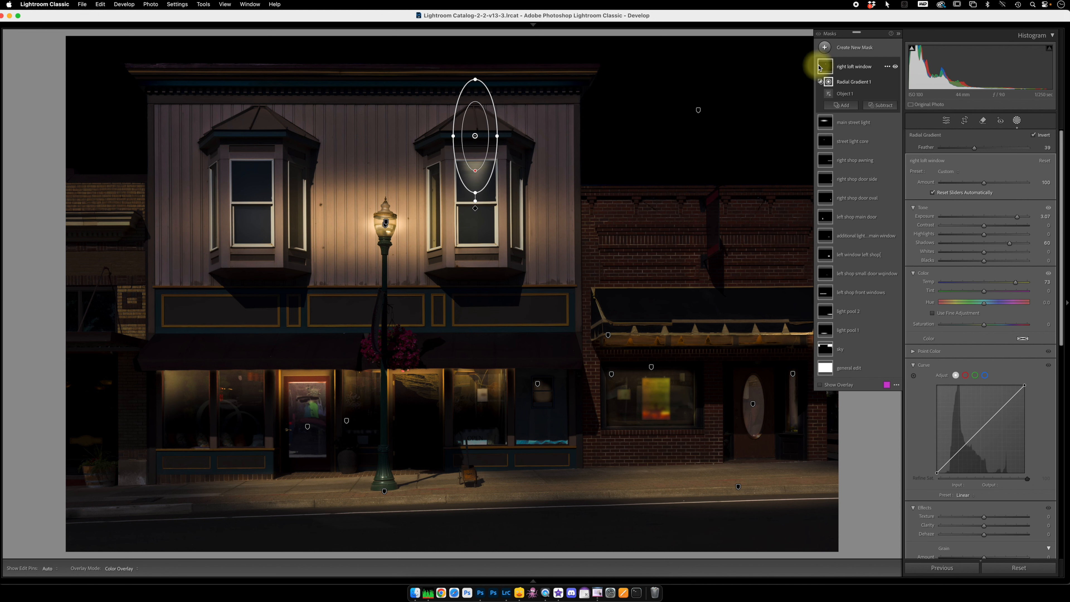
- Create an Objects mask selecting the central pane of the upper-floor bay window to the left of the lamp
left_click(847, 49)
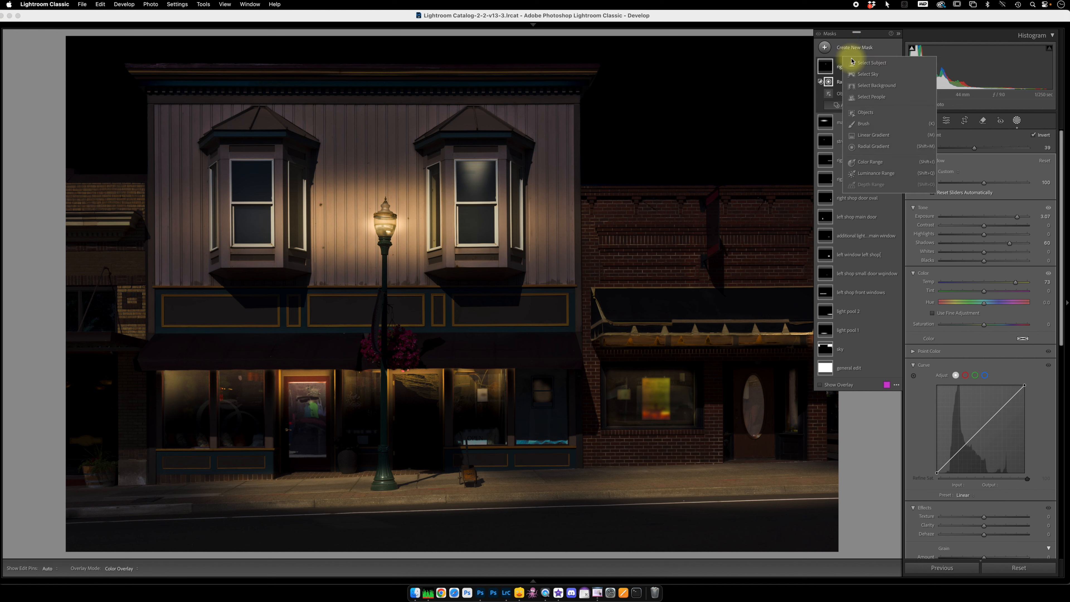
left_click(866, 112)
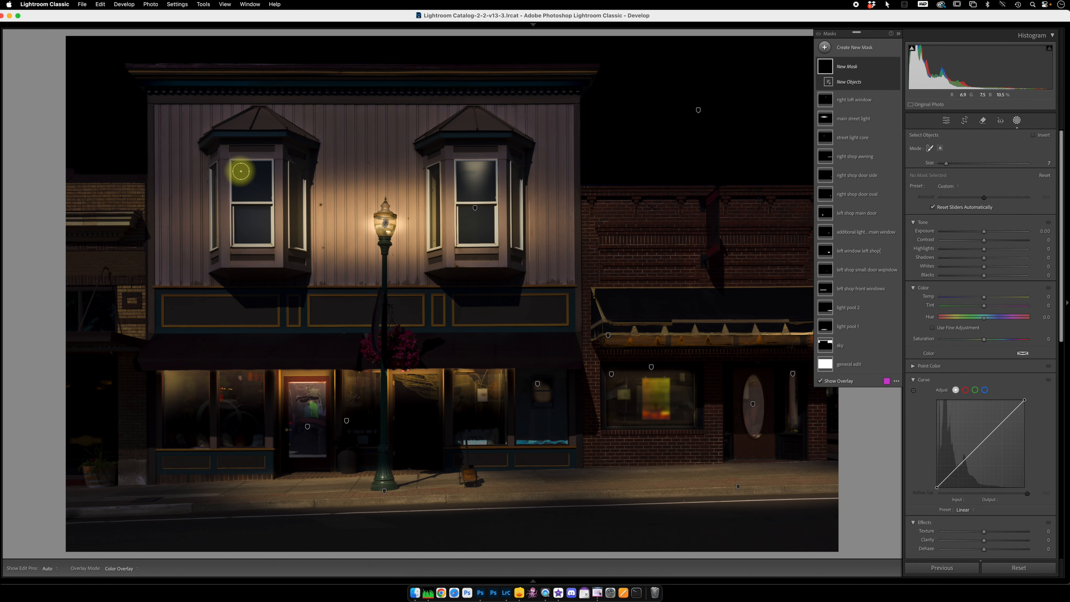
mouse_move(241, 169)
left_mouse_down()
mouse_move(242, 242)
mouse_move(262, 235)
mouse_move(262, 158)
mouse_move(241, 162)
mouse_move(249, 169)
left_mouse_up()
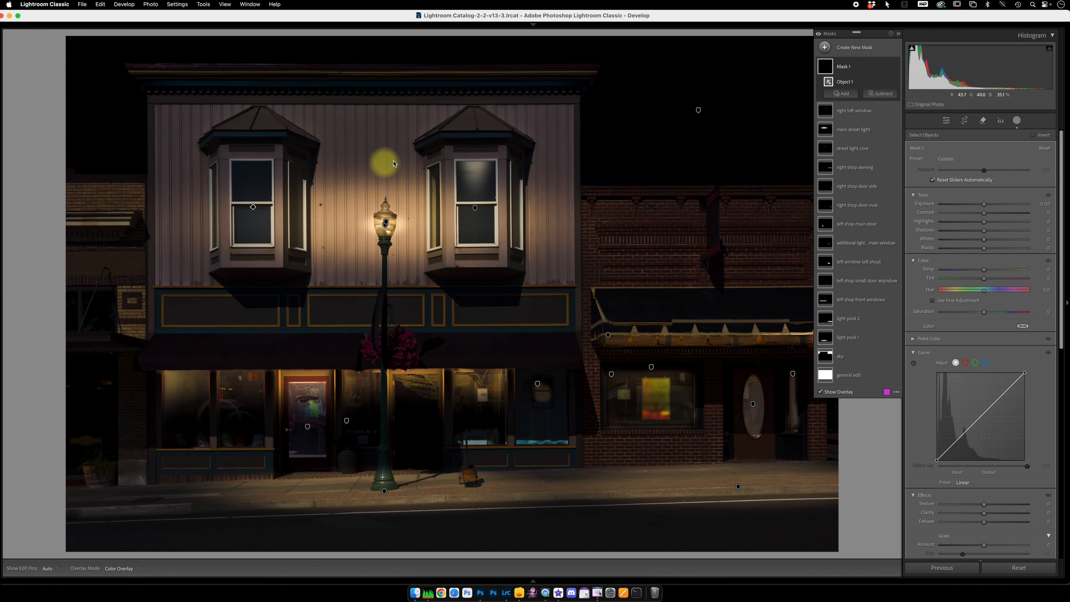
- Intersect the left upper window mask with a tall elliptical Radial Gradient positioned over the top of the window
left_click(867, 96)
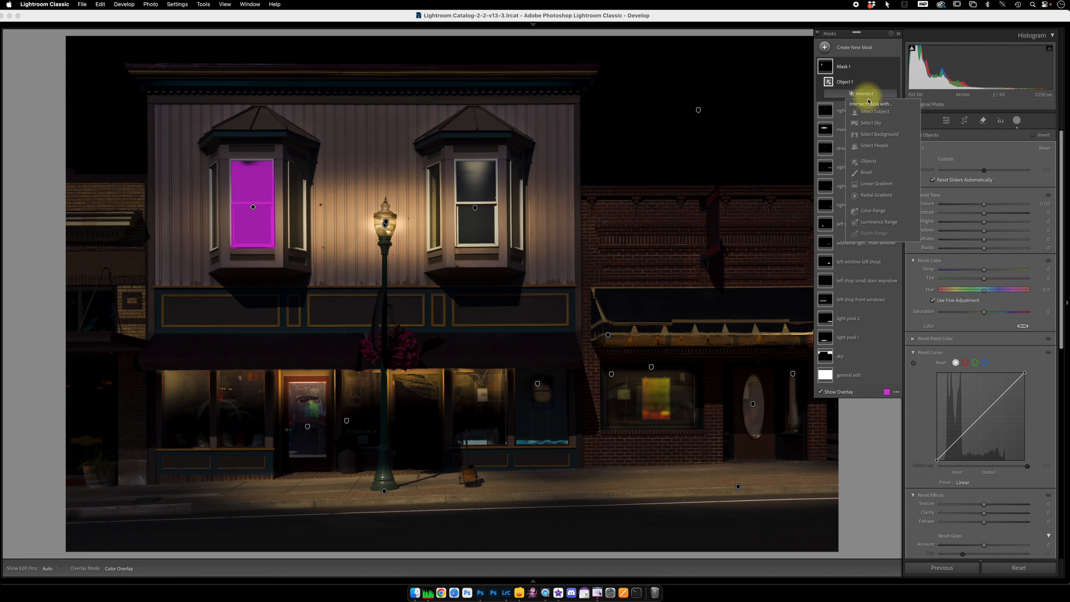
left_click(869, 195)
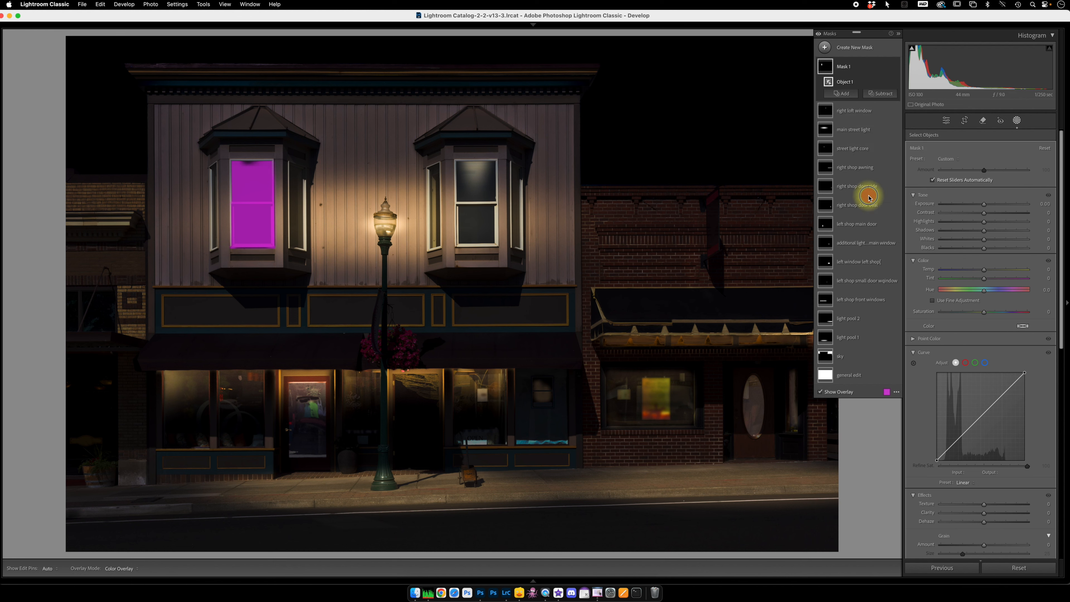
left_click_drag(327, 155, 325, 143)
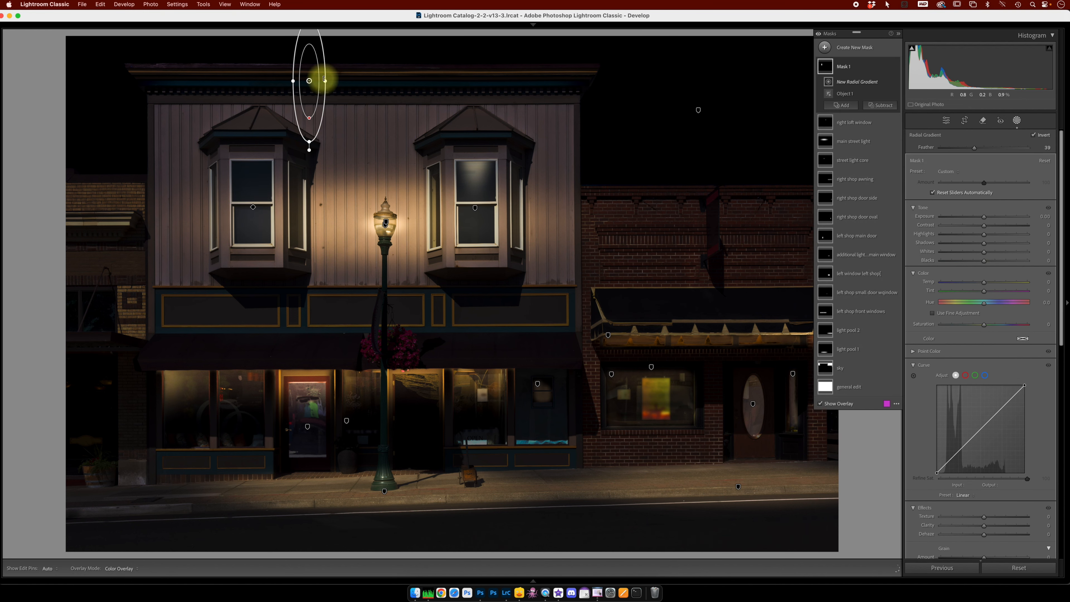
left_click_drag(311, 79, 252, 150)
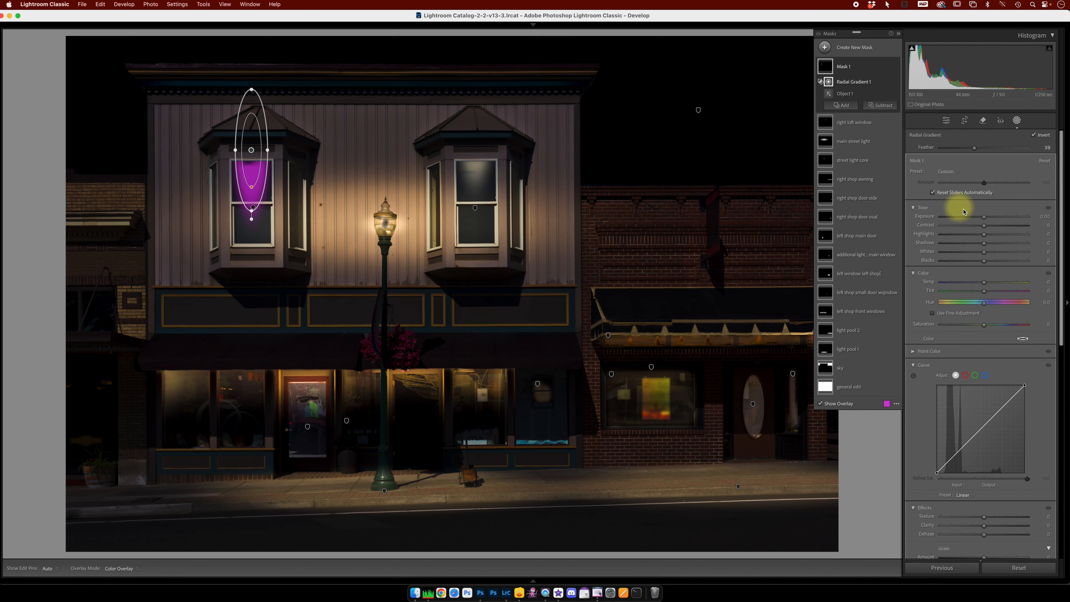
- Light the left upper window with Exposure about 1.96, Temp about 63 and Highlights about 26
left_click_drag(984, 216, 1006, 217)
left_click_drag(985, 282, 1012, 279)
left_click_drag(985, 235, 996, 234)
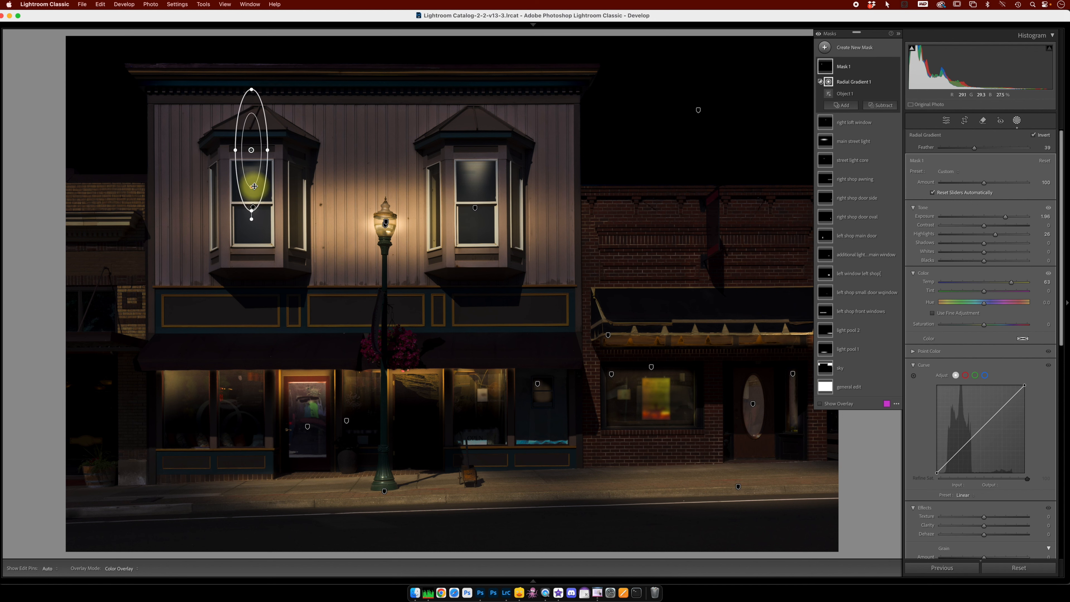
- Shorten and reposition the left upper window's radial gradient, and raise the mask's Exposure to about 2.6
left_click_drag(252, 218, 252, 199)
left_click_drag(251, 152, 252, 156)
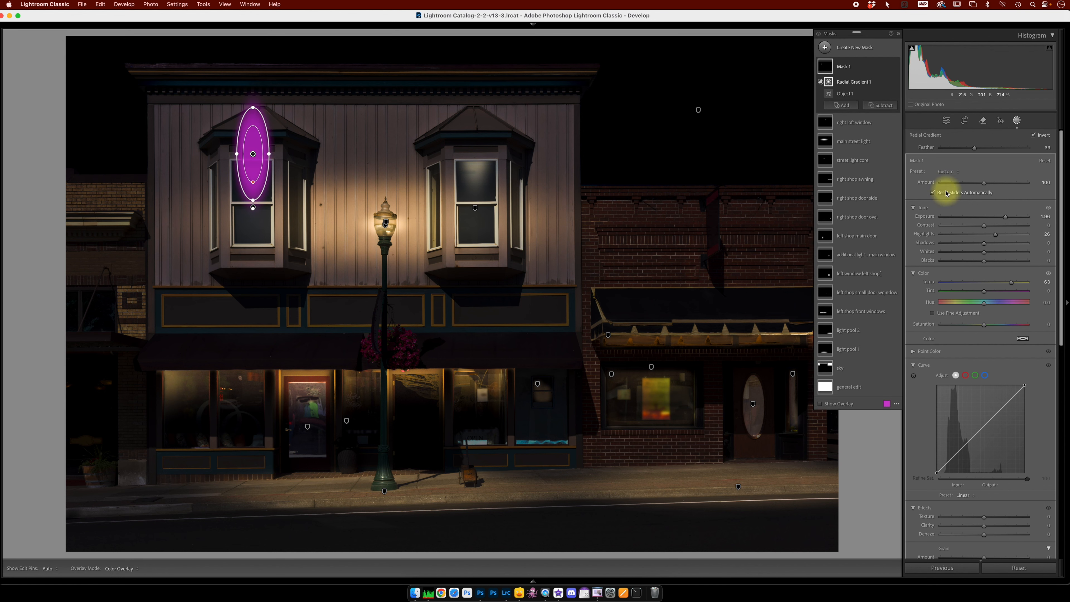
left_click_drag(1005, 218, 1012, 216)
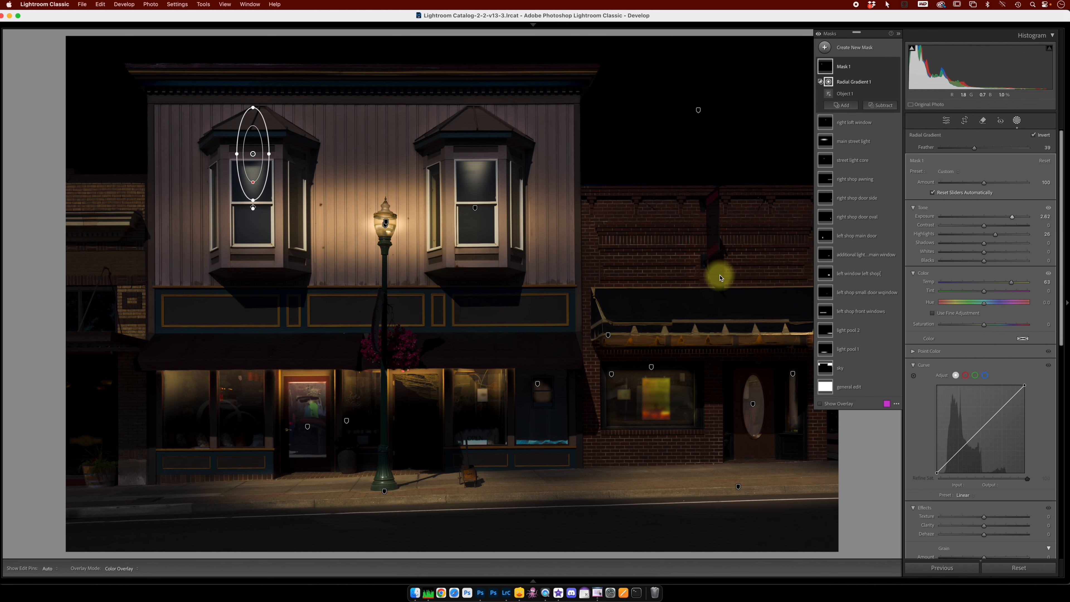
- Compare the edit with the original photo, and create a Color Range mask sampled from the upper wood siding with Refine at 1
key("backslash")
key("backslash")
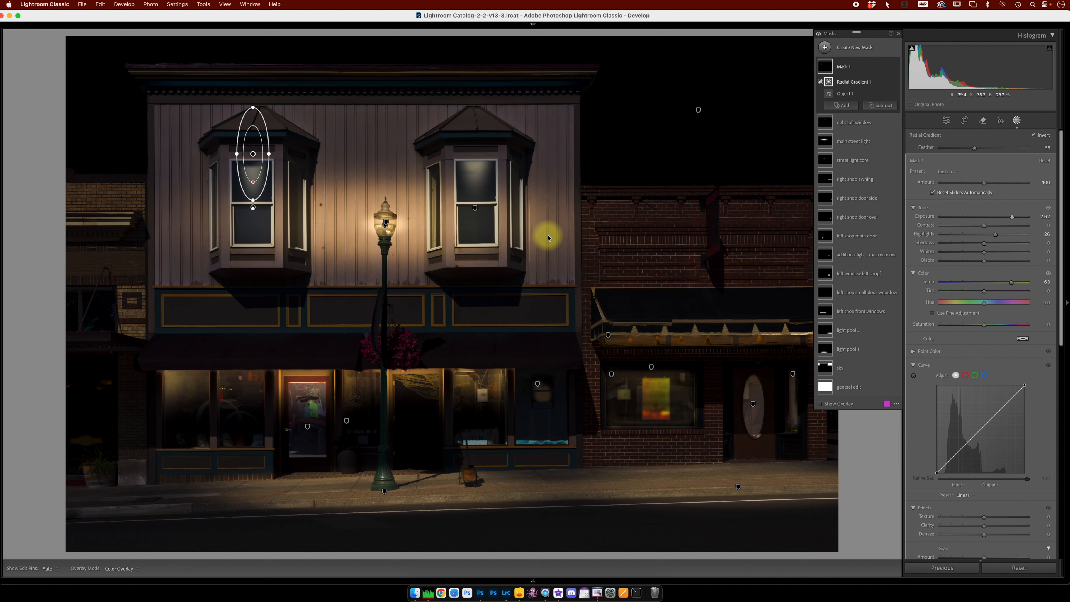
left_click(825, 48)
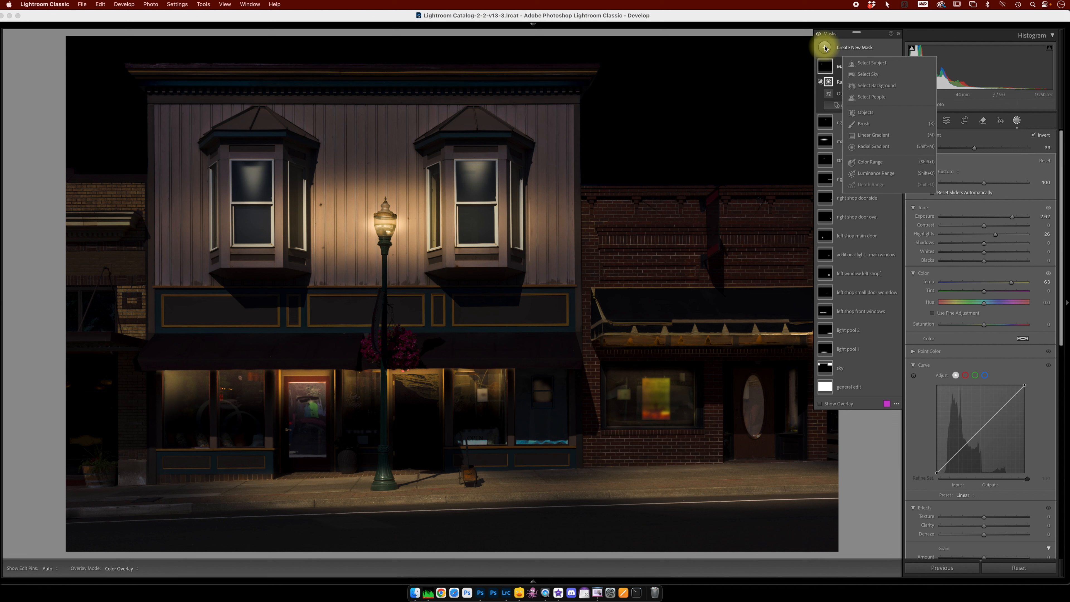
left_click(867, 164)
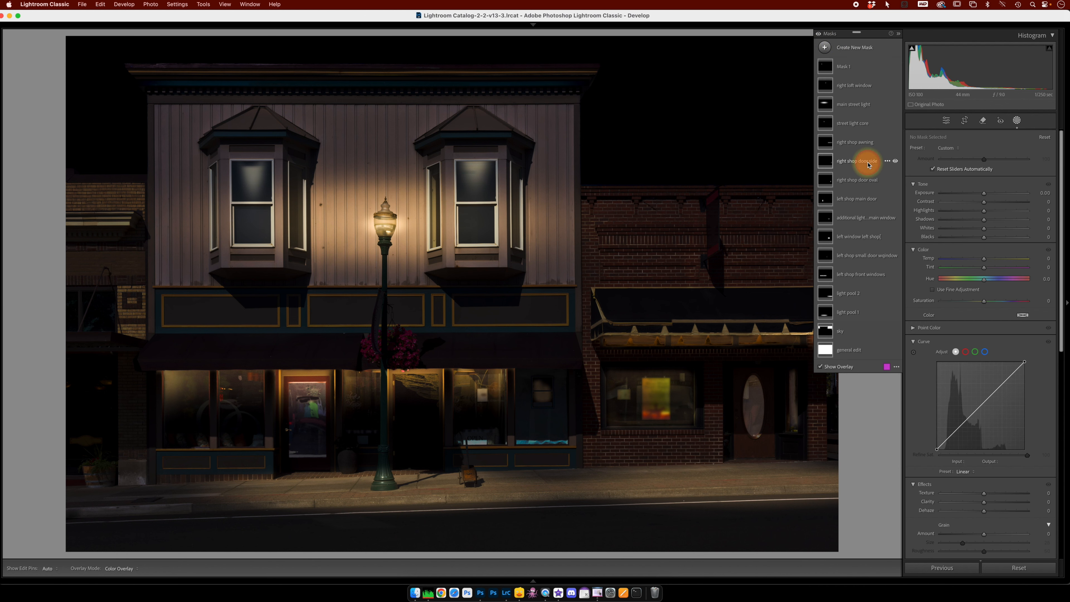
left_click(553, 151)
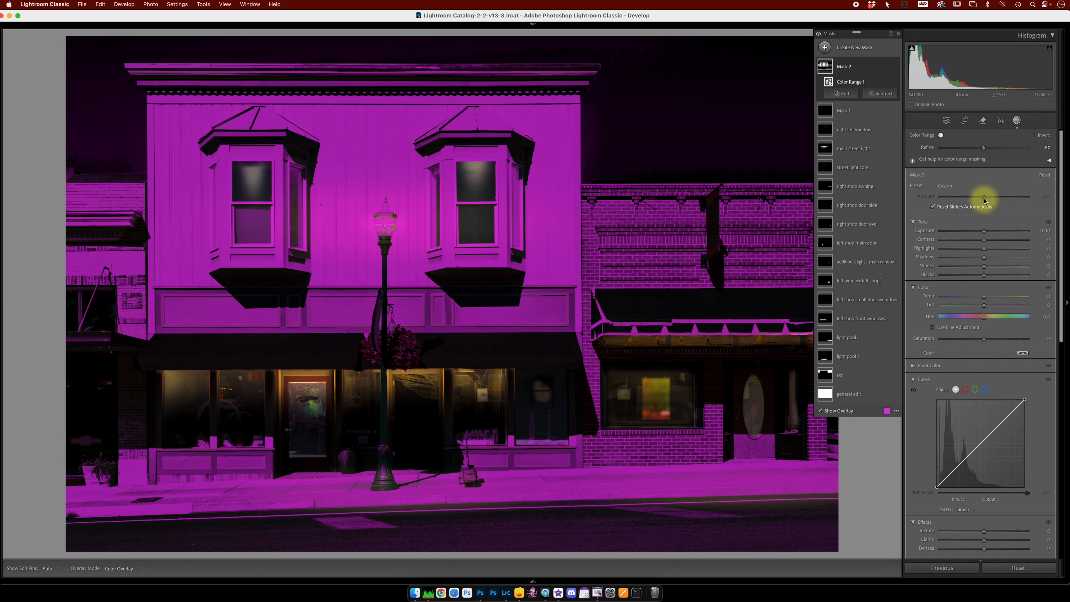
left_click_drag(982, 148, 939, 148)
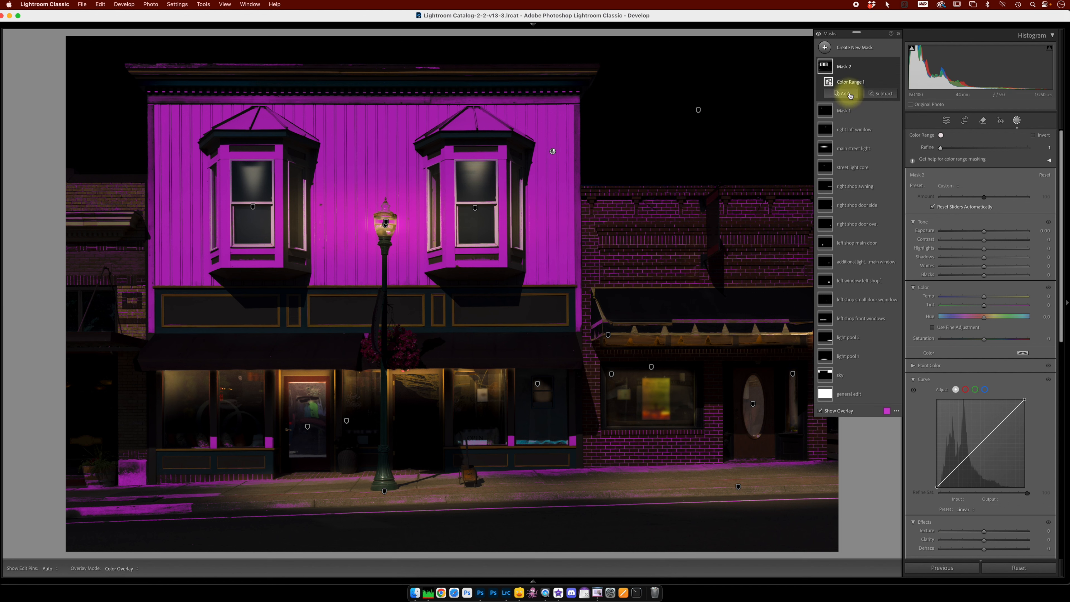
- Intersect the Color Range mask with a size 16 Brush painted over the upper wood siding
key("alt")
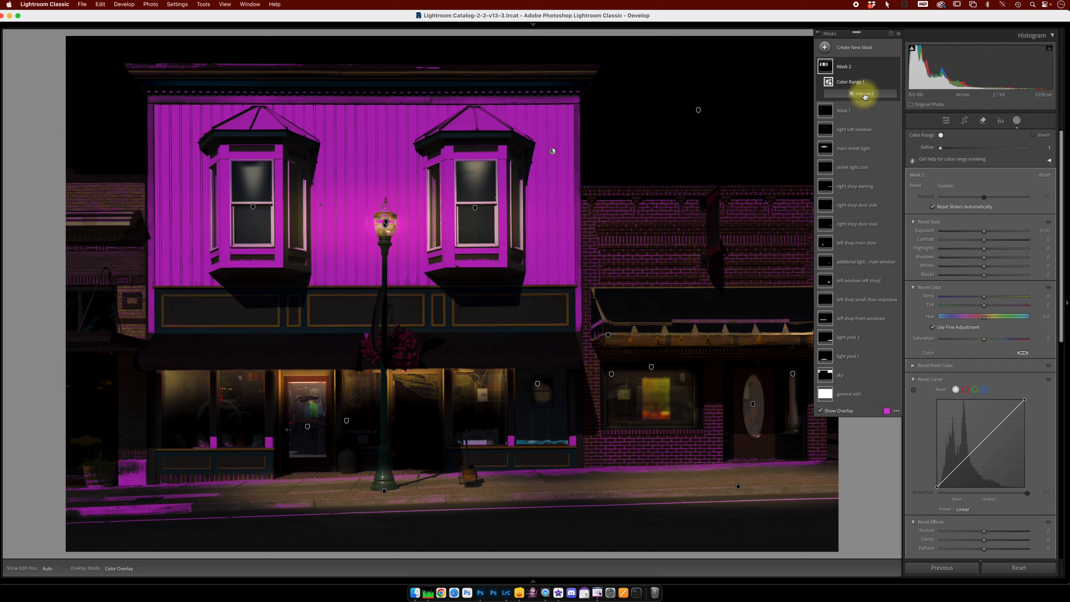
left_click(864, 94, "alt")
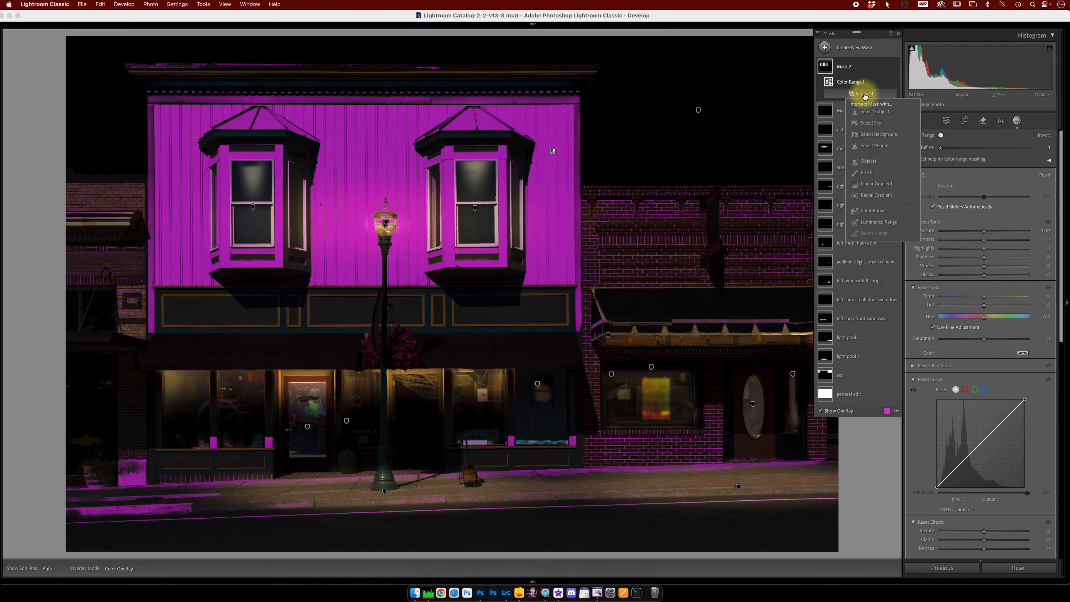
left_click(870, 173)
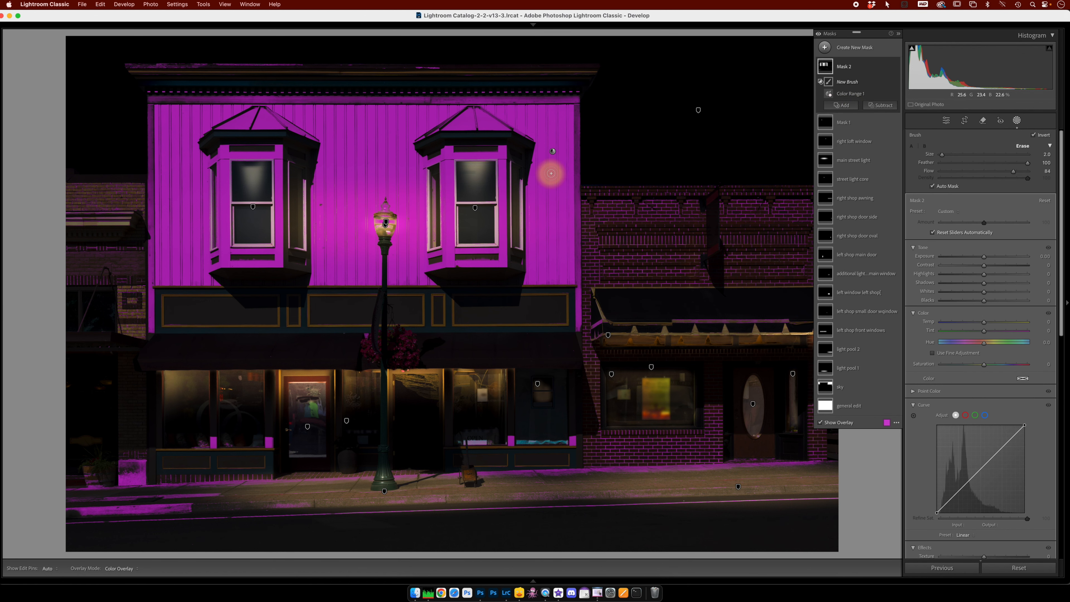
scroll(552, 172, "up", 1)
scroll(555, 173, "up", 7)
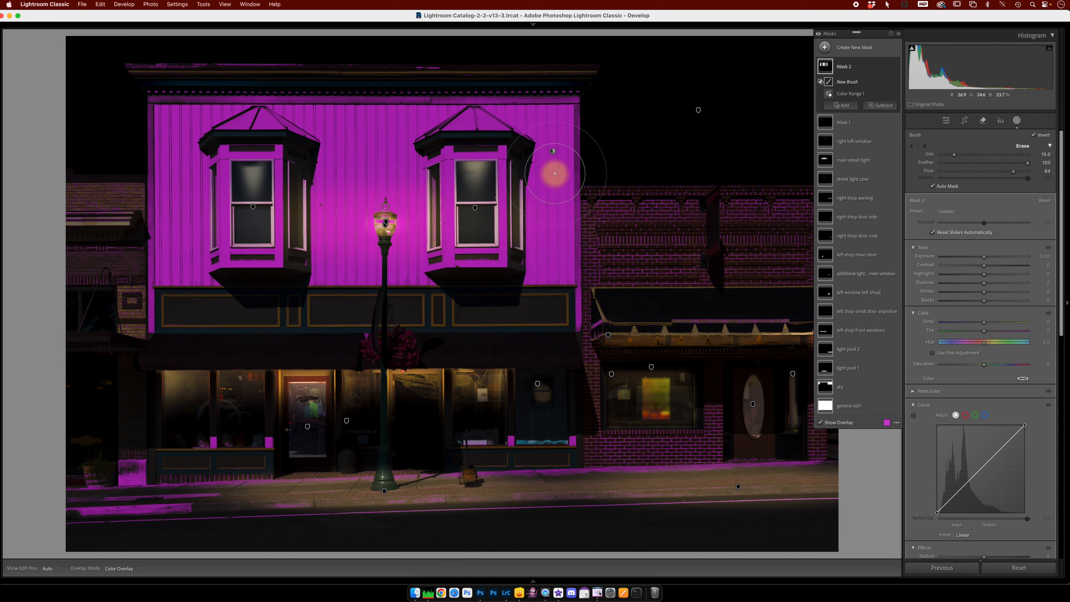
mouse_move(559, 120)
left_mouse_down()
mouse_move(176, 129)
mouse_move(169, 137)
mouse_move(284, 153)
mouse_move(567, 164)
mouse_move(475, 194)
mouse_move(296, 174)
mouse_move(174, 185)
mouse_move(174, 197)
mouse_move(553, 216)
mouse_move(290, 219)
mouse_move(147, 242)
mouse_move(157, 257)
mouse_move(250, 270)
mouse_move(552, 268)
left_mouse_up()
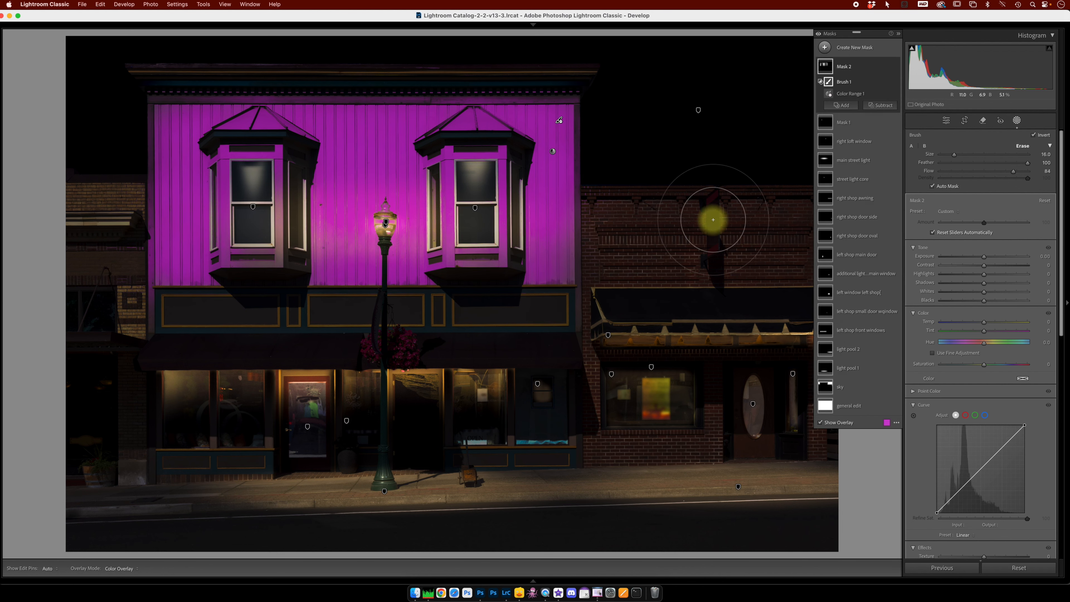
- Rename the siding mask "upper wood front" and darken it with Exposure about -0.62
double_click(844, 67)
type("upper wood fro")
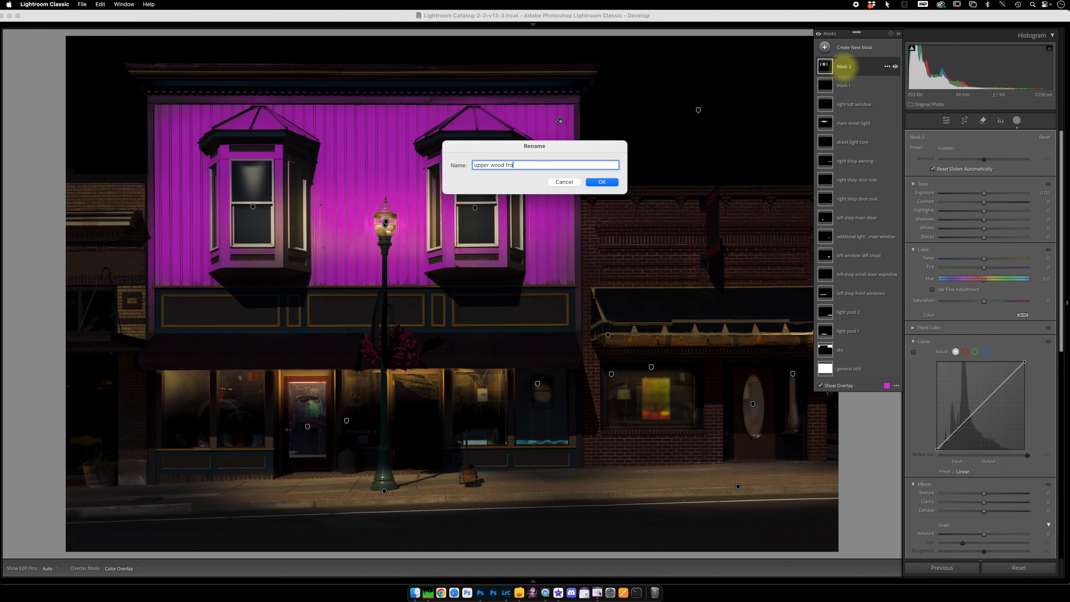
type("nt")
key("Return")
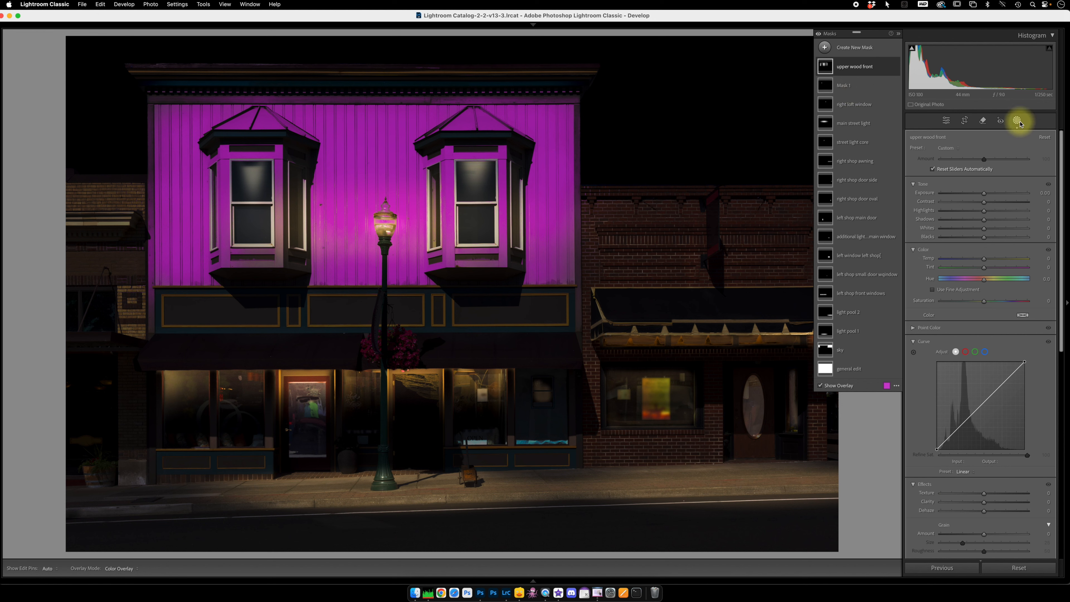
left_click_drag(982, 193, 977, 194)
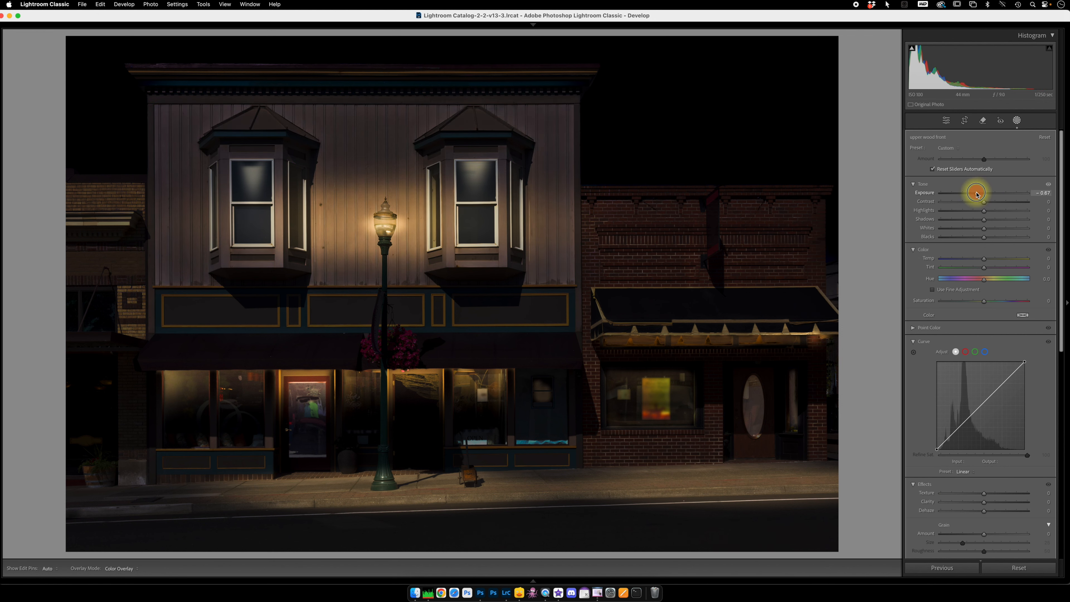
left_click_drag(978, 194, 978, 193)
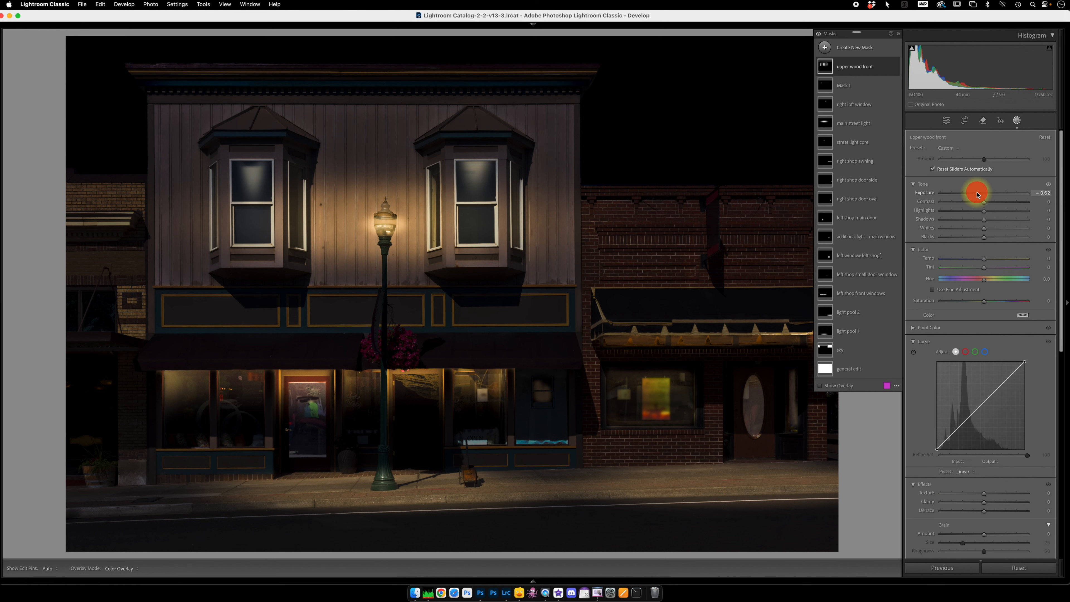
left_click(1018, 122)
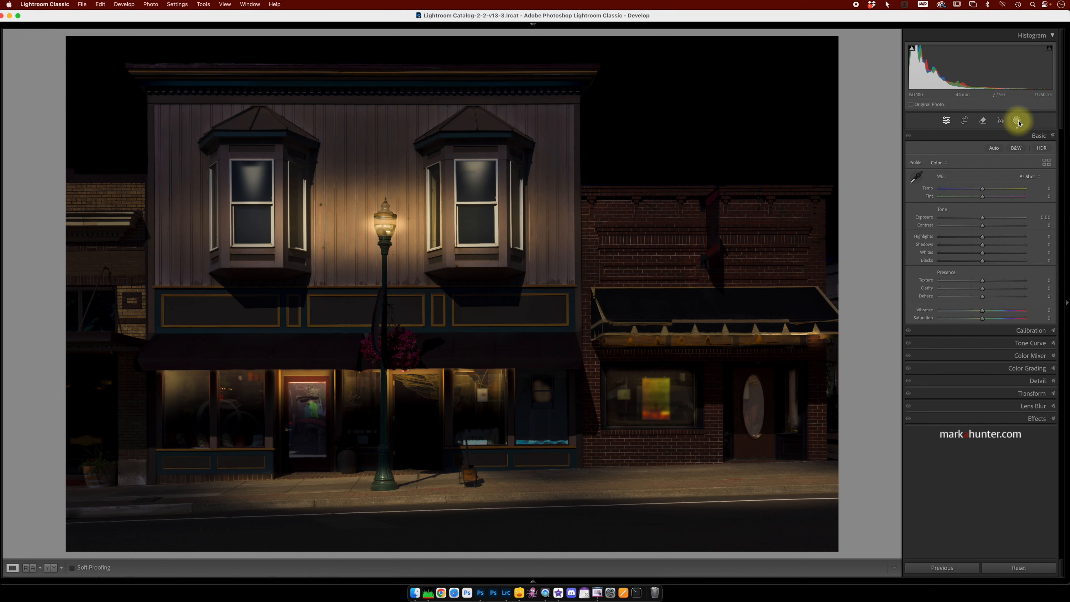
- Add a post-crop vignette with Amount about -39, and raise the whole photo's Exposure to about +0.35
left_click(1055, 420)
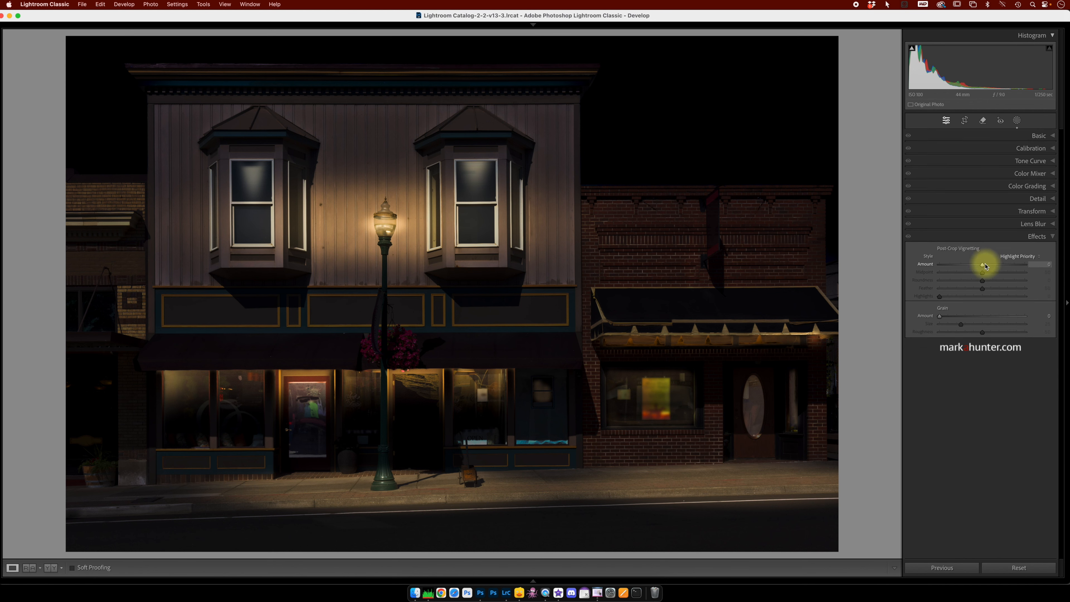
left_click_drag(984, 265, 967, 266)
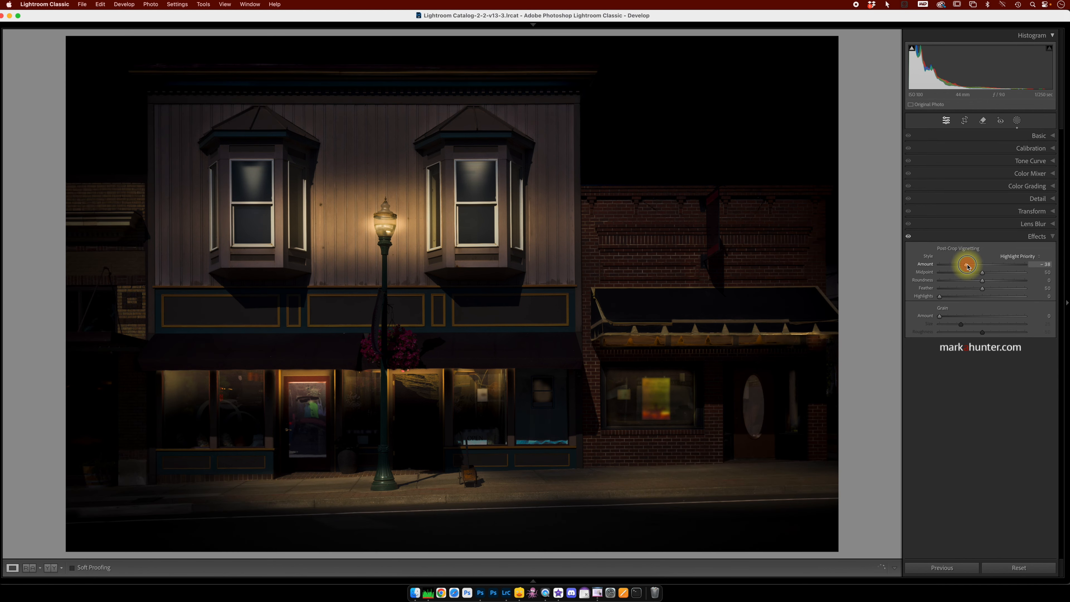
left_click_drag(968, 266, 968, 266)
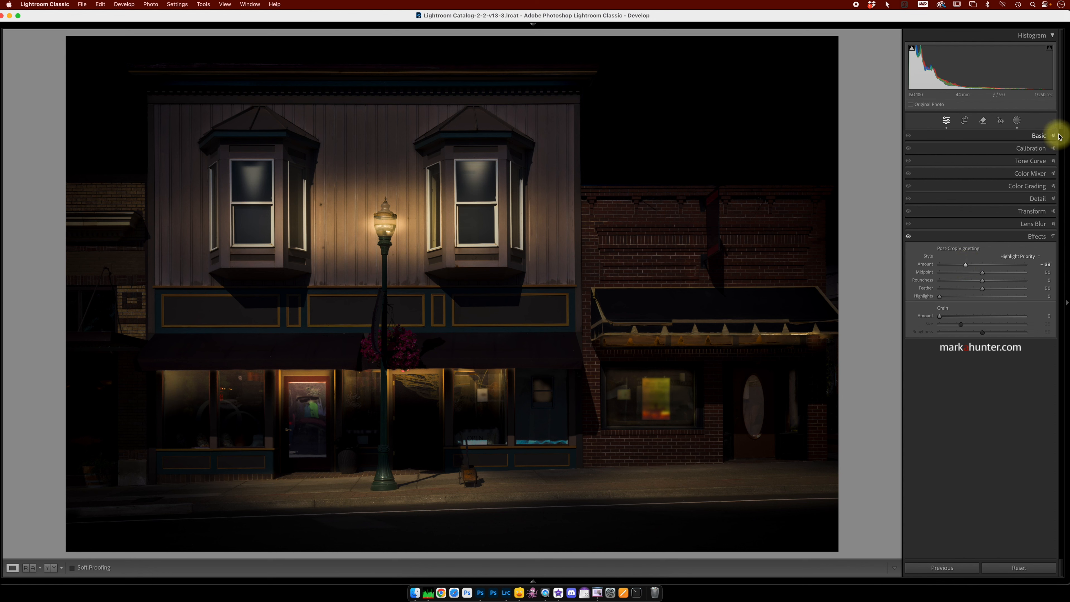
left_click(1045, 135)
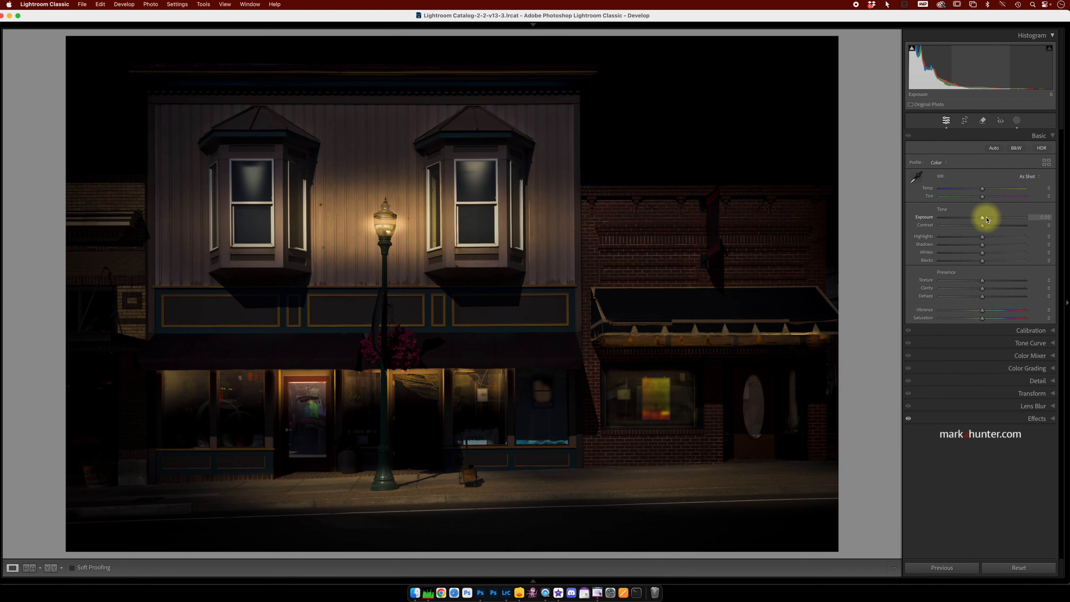
left_click_drag(984, 218, 986, 218)
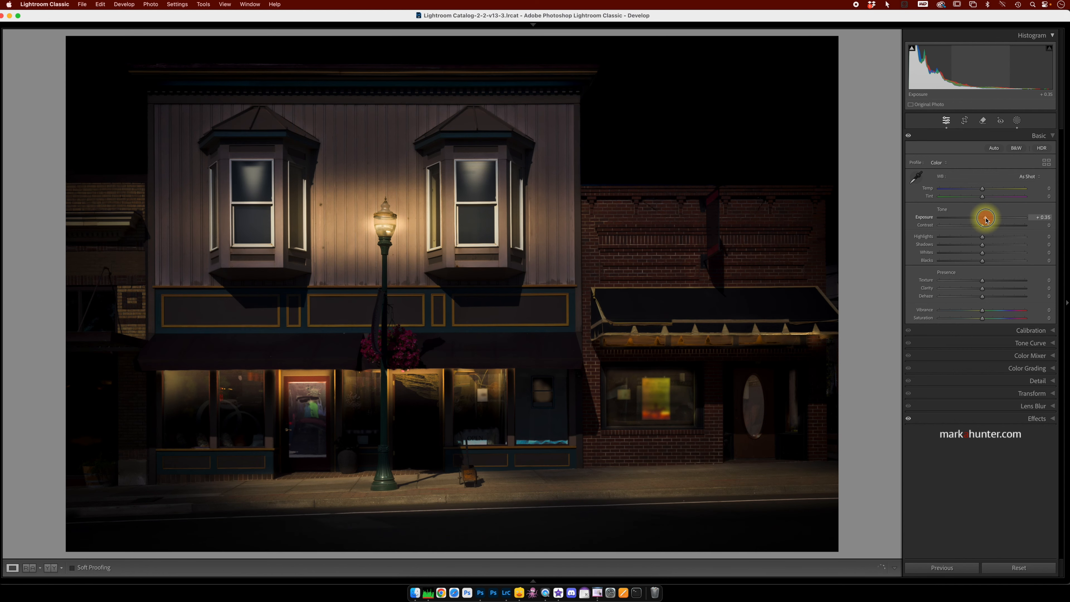
- Apply the Artistic 03 profile at Amount 114, and compare the finished night scene with the original photo
left_click(1046, 162)
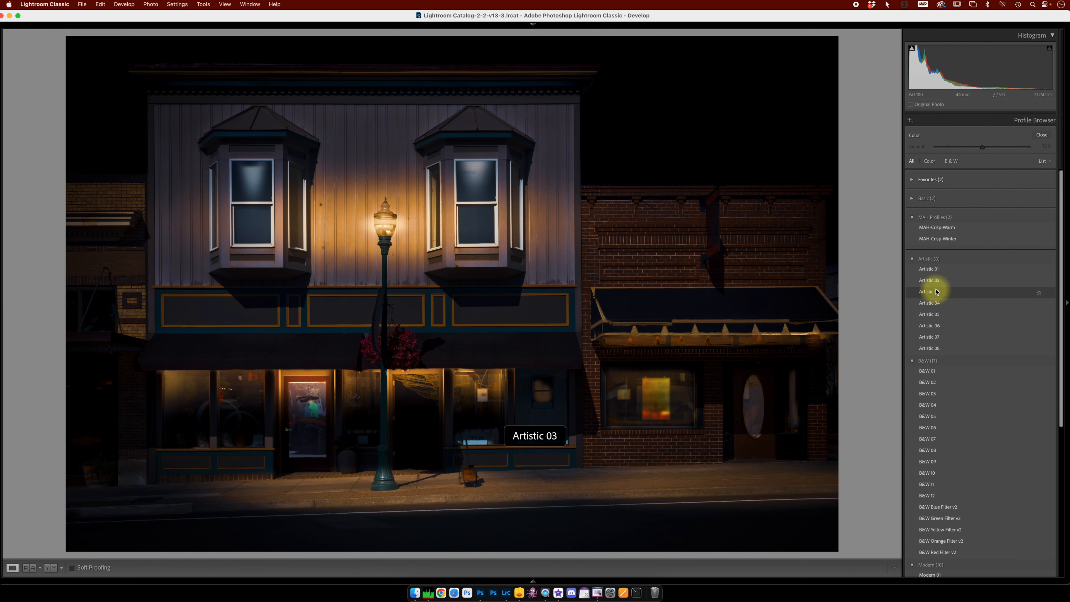
left_click(936, 291)
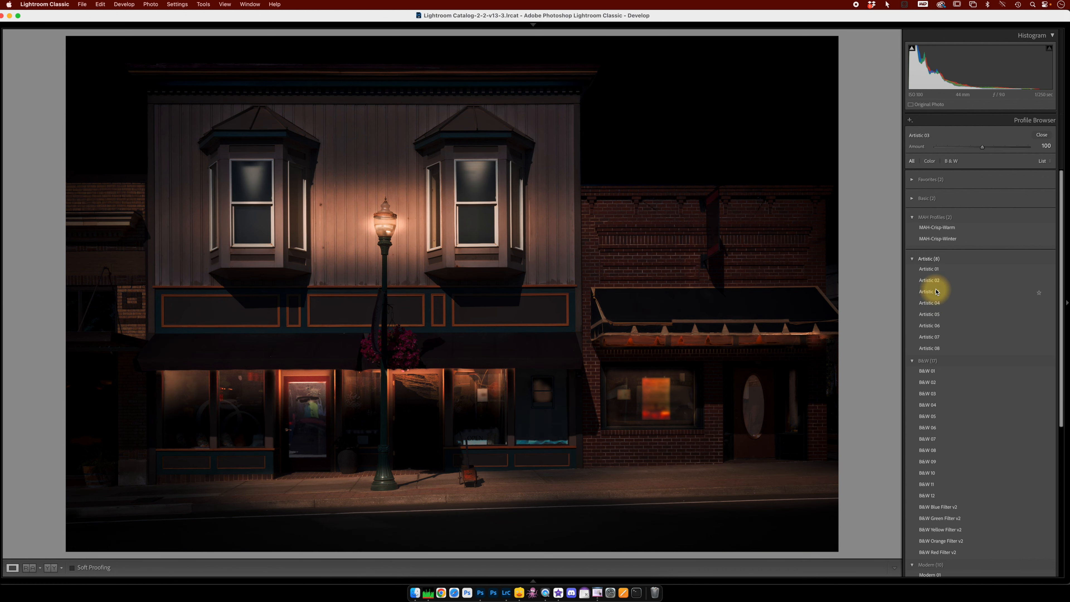
mouse_move(982, 148)
left_mouse_down()
mouse_move(946, 147)
mouse_move(1015, 151)
mouse_move(979, 149)
mouse_move(991, 150)
left_mouse_up()
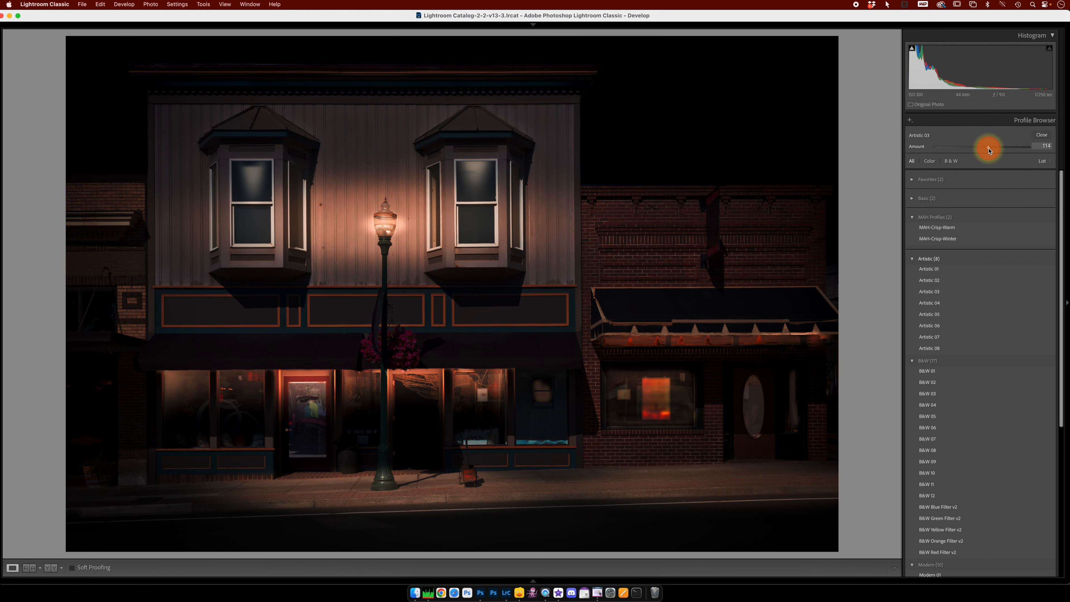
left_click(1041, 135)
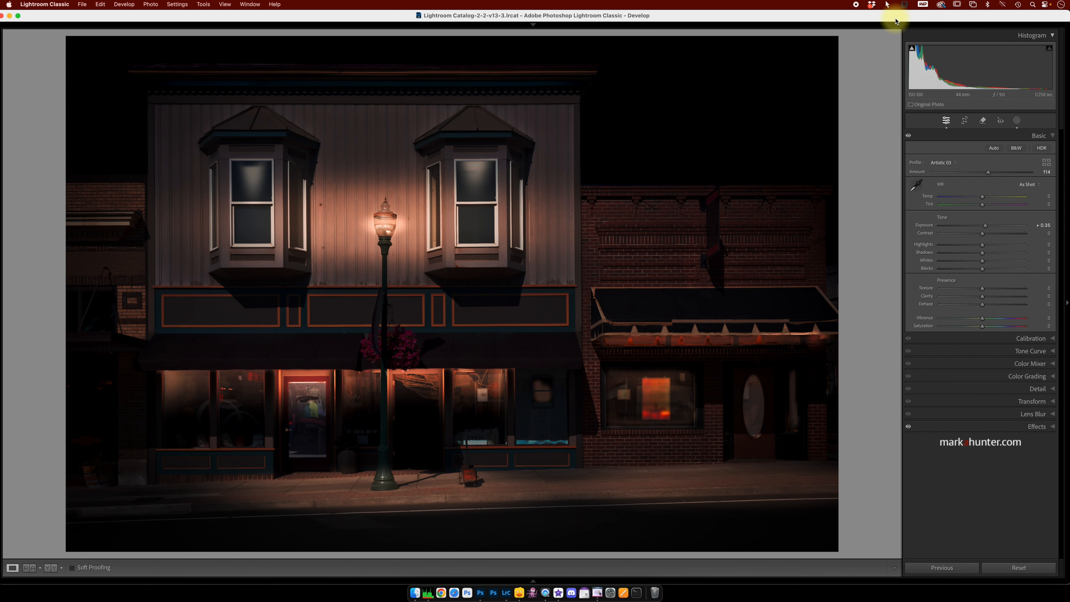
key("backslash")
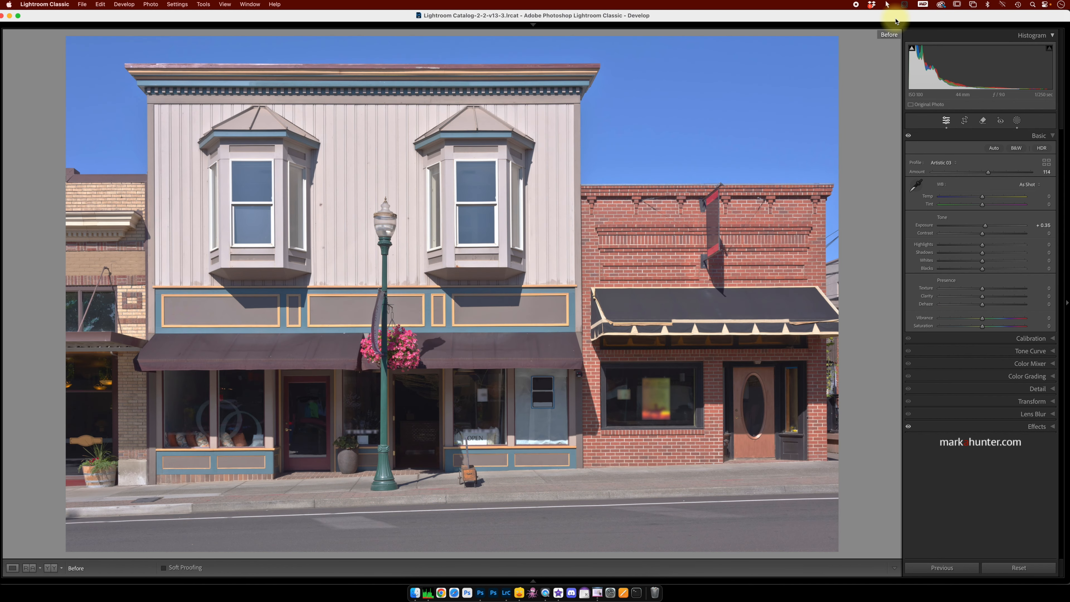
key("backslash")
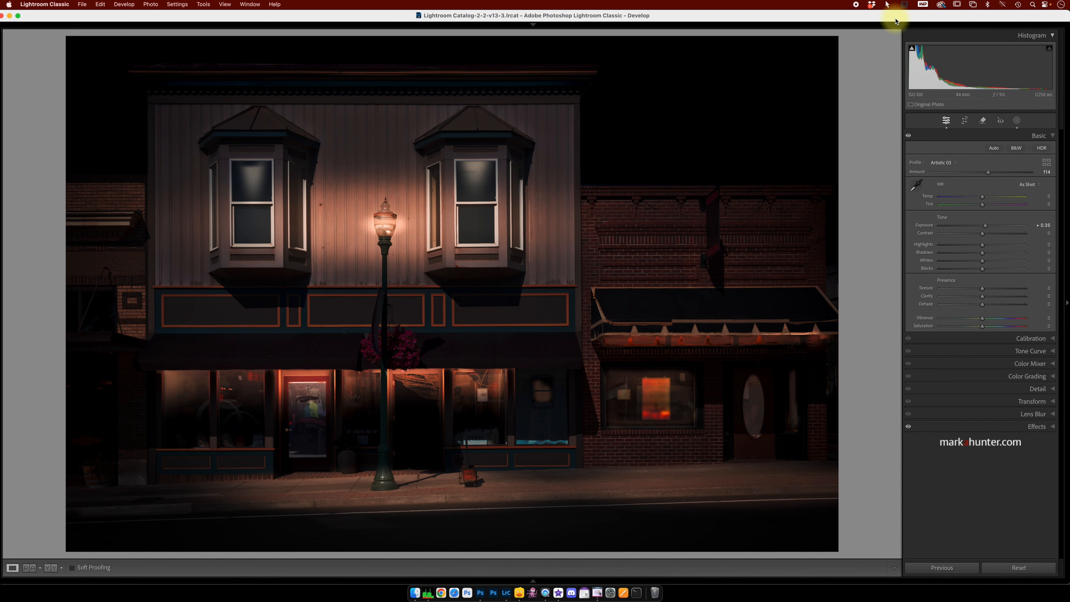